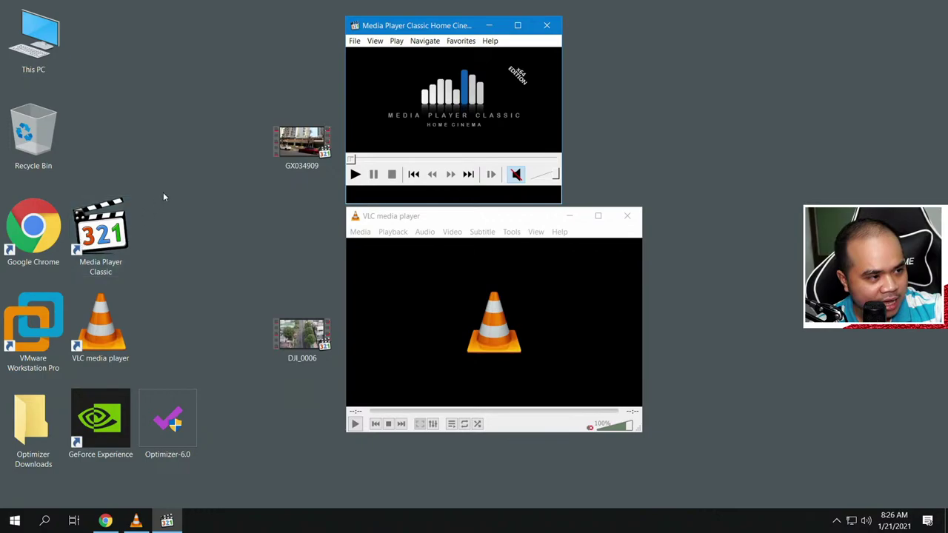
Play the GX034909 video in Media Player Classic, pause it at about 3 seconds, and minimise the player
drag(314, 146, 447, 131)
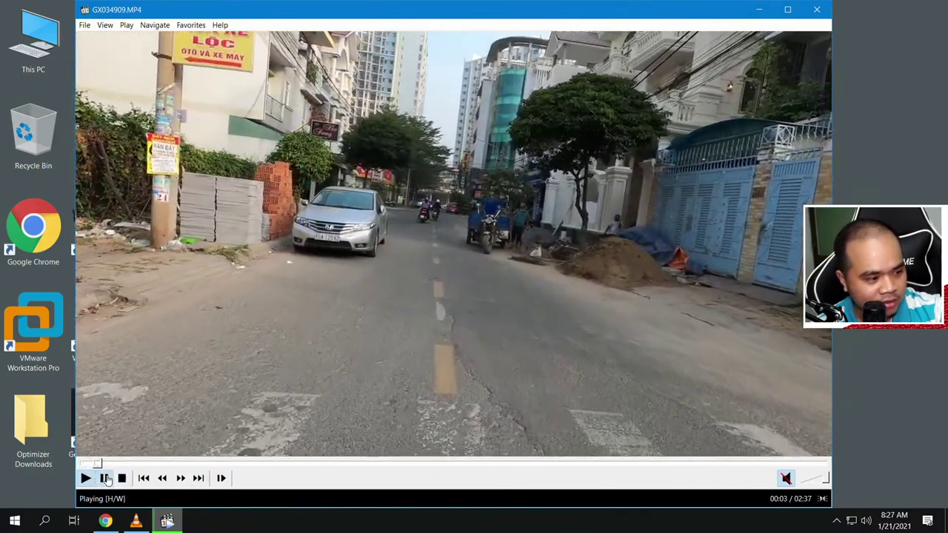
click(105, 479)
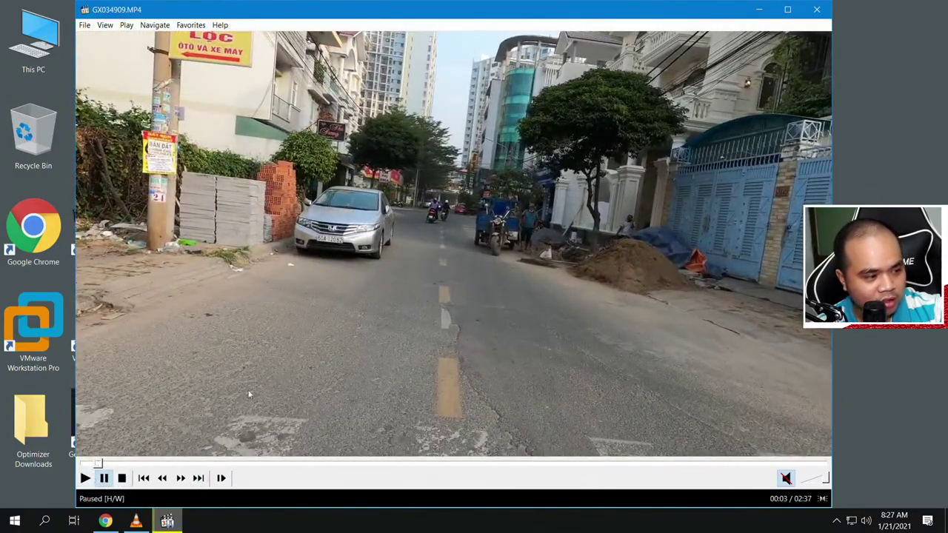
click(759, 10)
Play GX034909 in VLC at full screen, pause it at about 6 seconds, and return to a window moved fully into view
drag(317, 158, 487, 378)
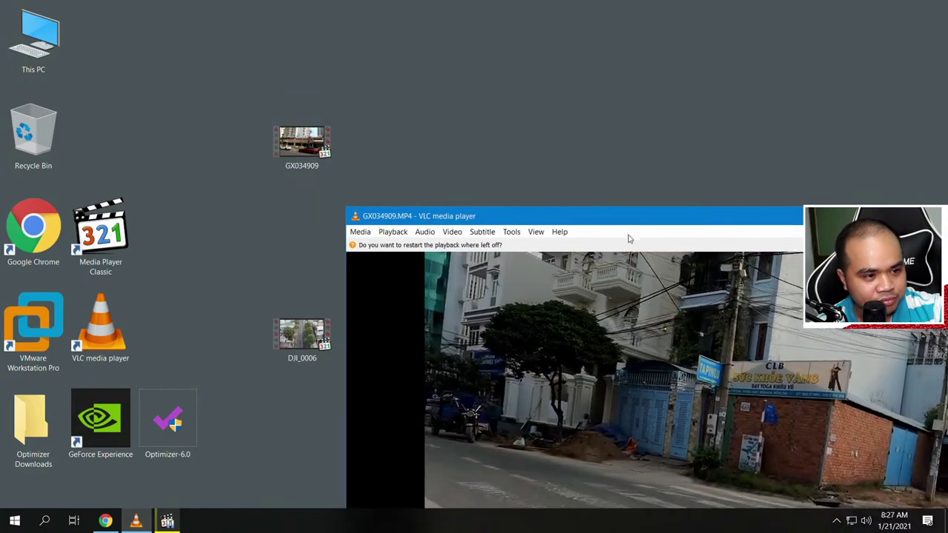
double_click(420, 406)
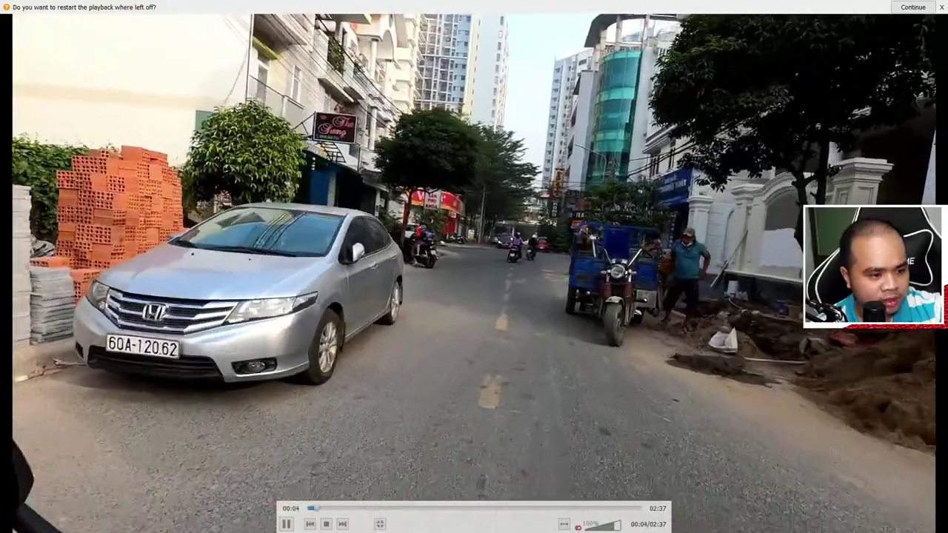
click(289, 526)
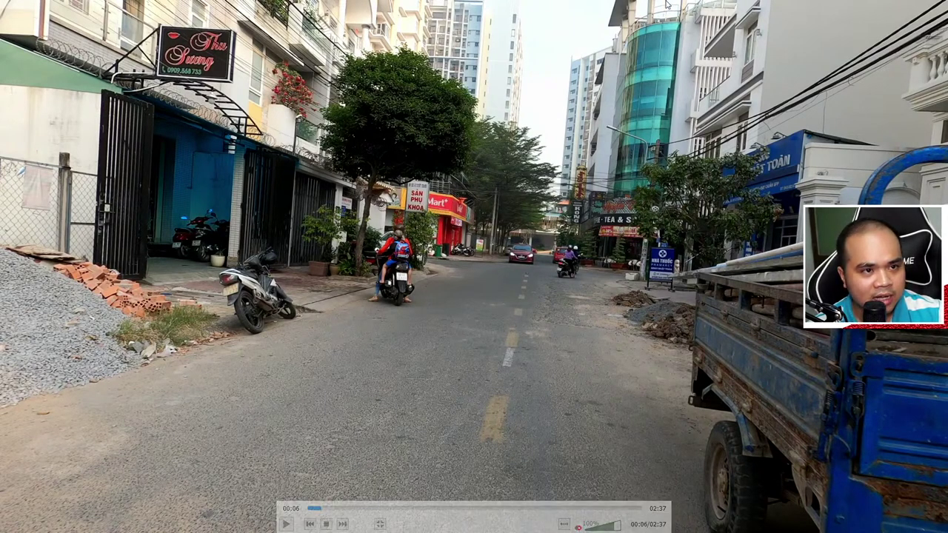
double_click(683, 236)
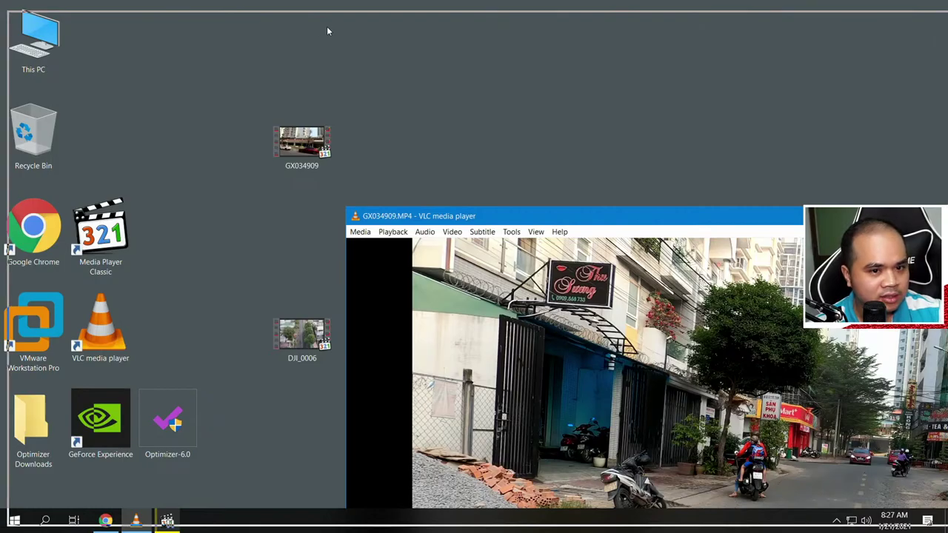
drag(328, 31, 328, 31)
drag(414, 20, 428, 21)
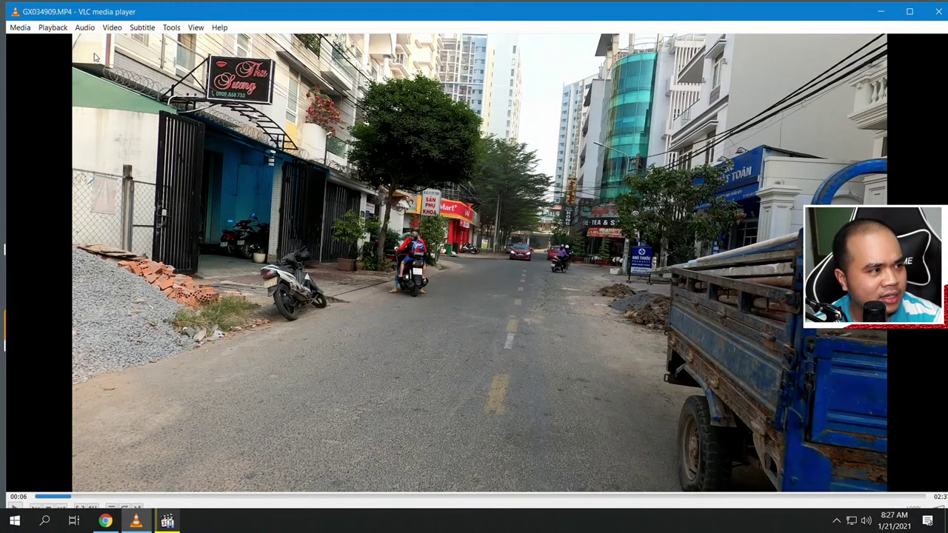
View the paused GX034909 frame at full screen and return to the windowed view
click(113, 28)
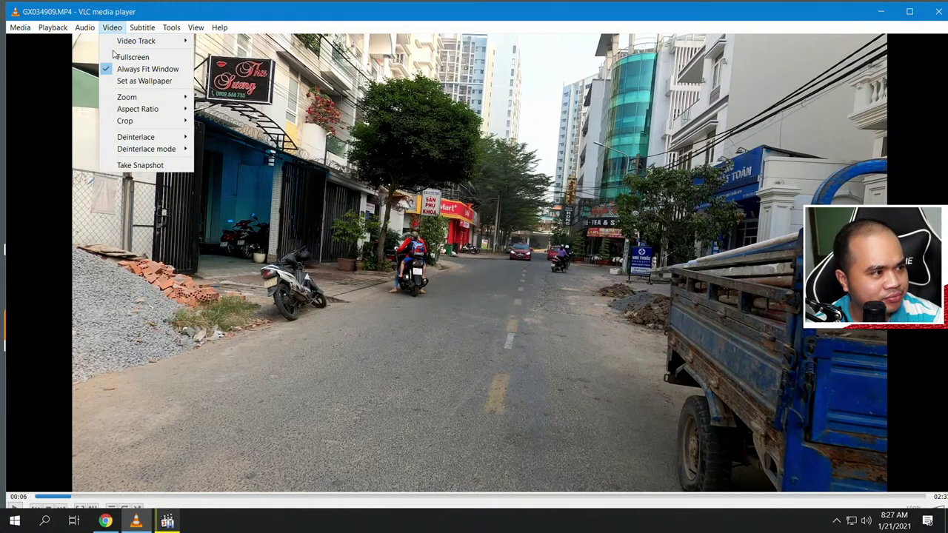
mouse_move(136, 103)
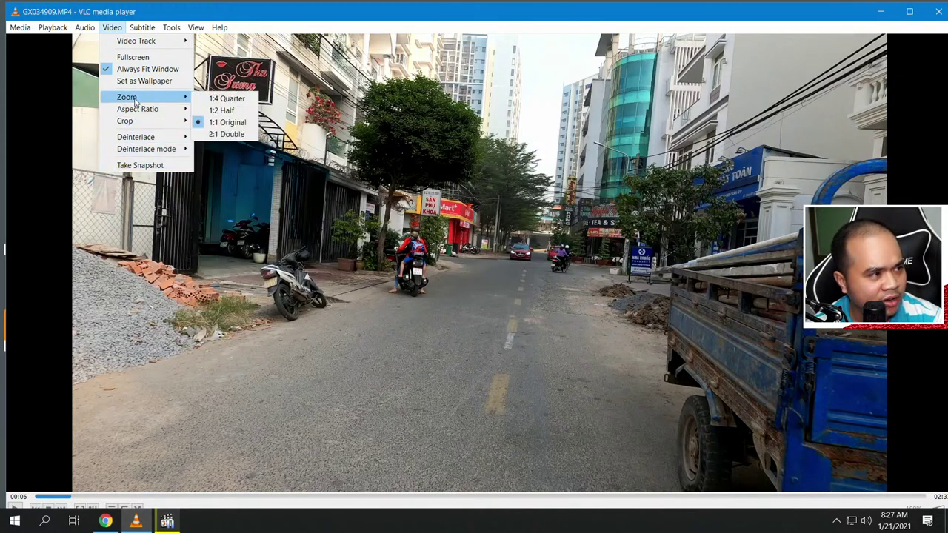
click(138, 58)
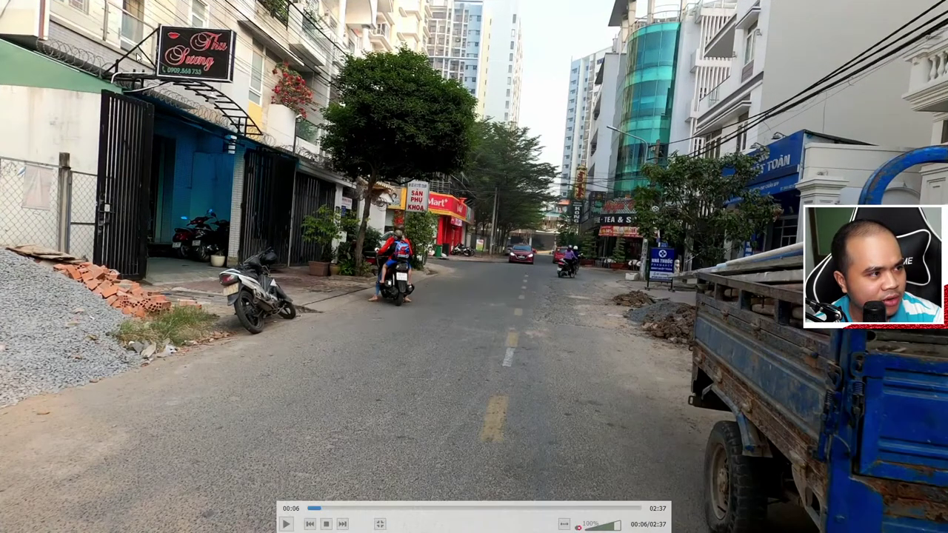
double_click(194, 70)
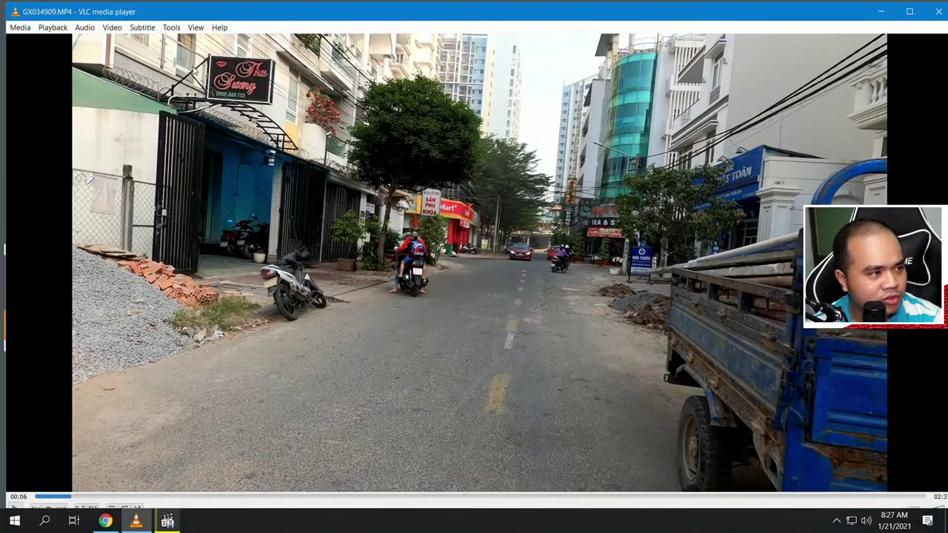
Set the video zoom to 1:2 Half and close VLC
click(118, 29)
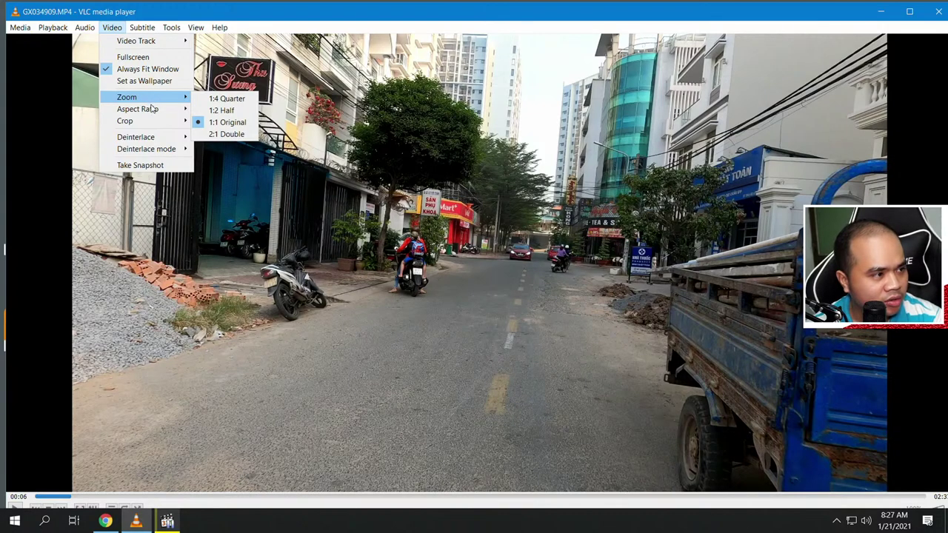
mouse_move(157, 128)
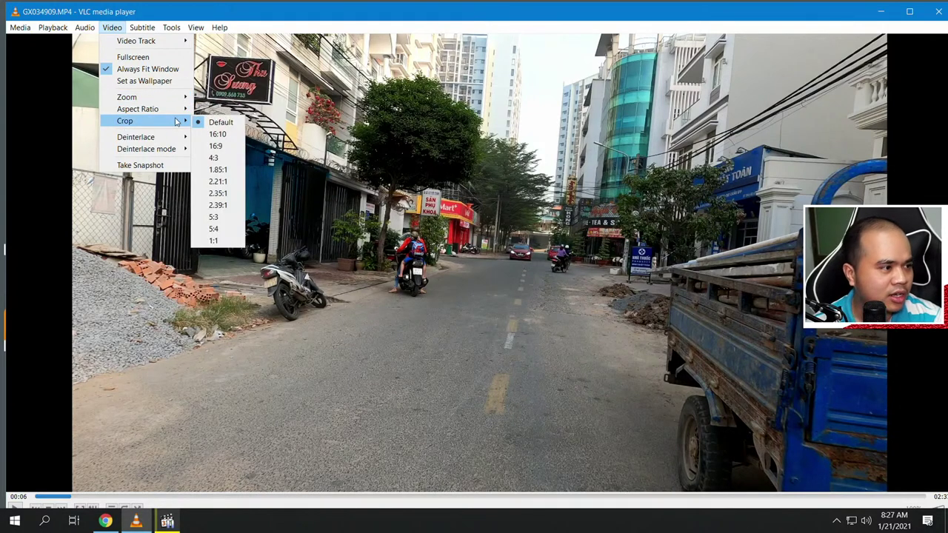
mouse_move(159, 99)
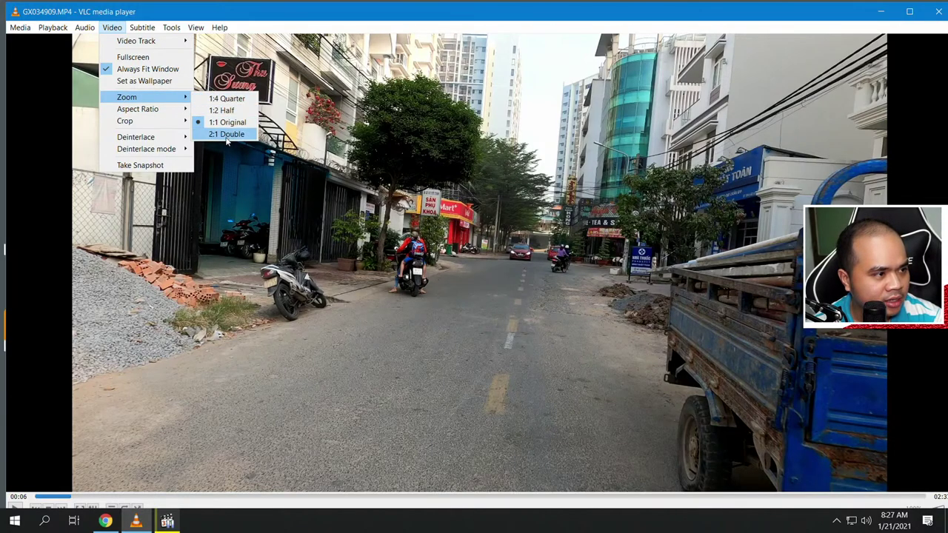
click(221, 111)
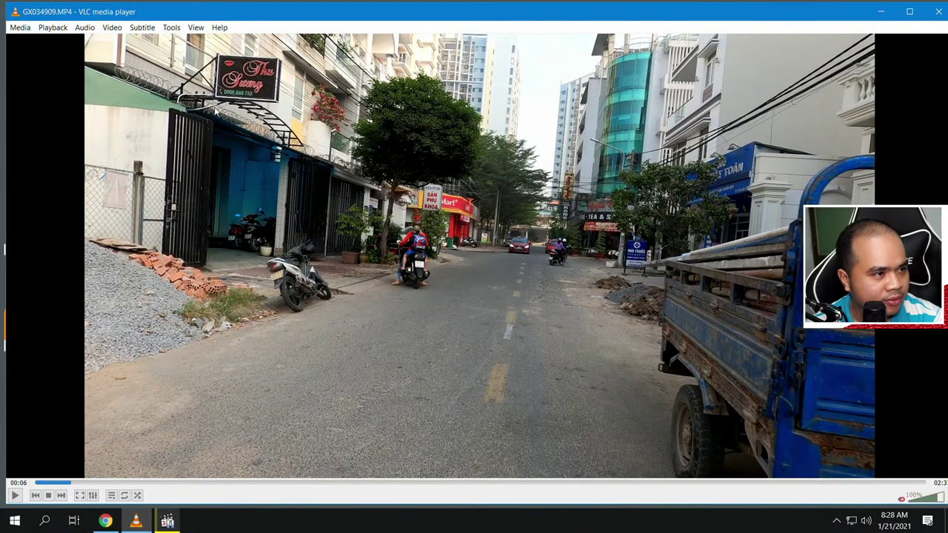
click(940, 12)
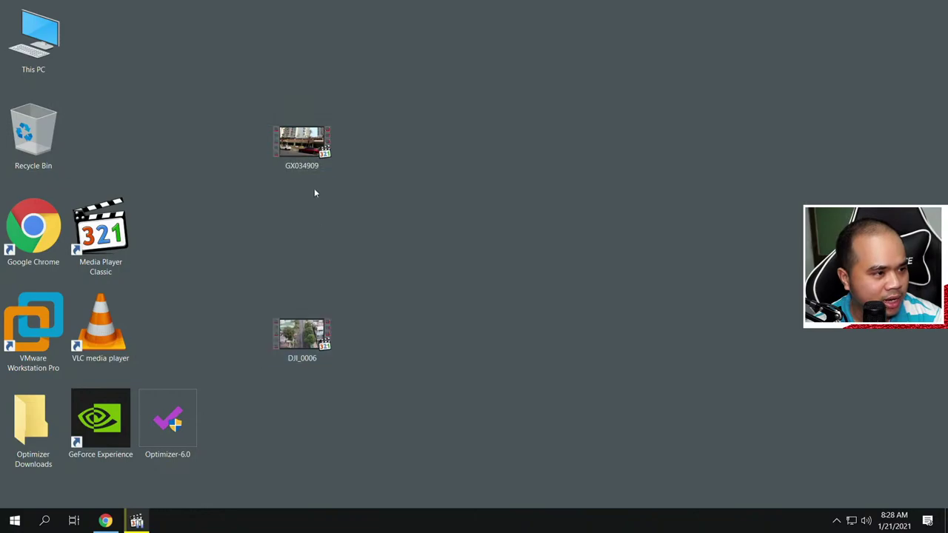
Open the GX034909 desktop video with VLC media player and stop its playback
right_click(324, 151)
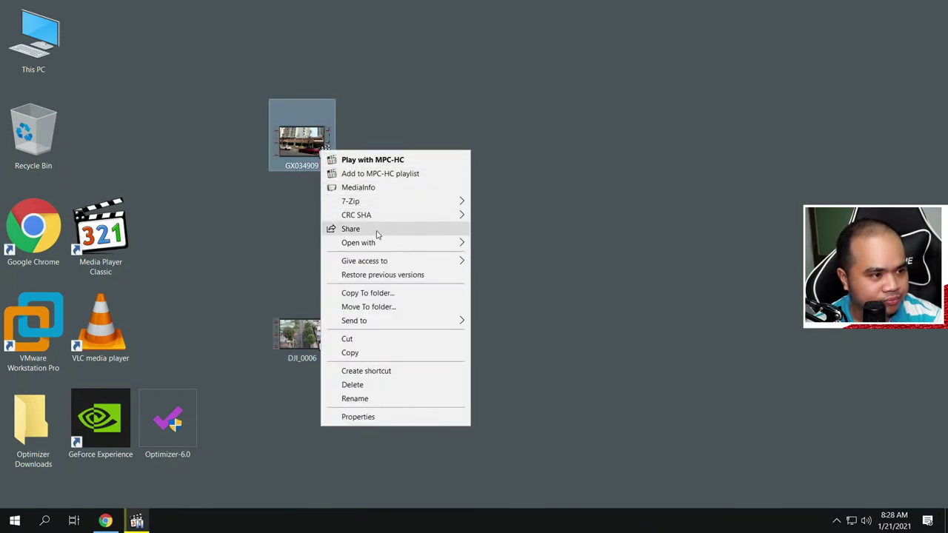
mouse_move(374, 251)
click(519, 259)
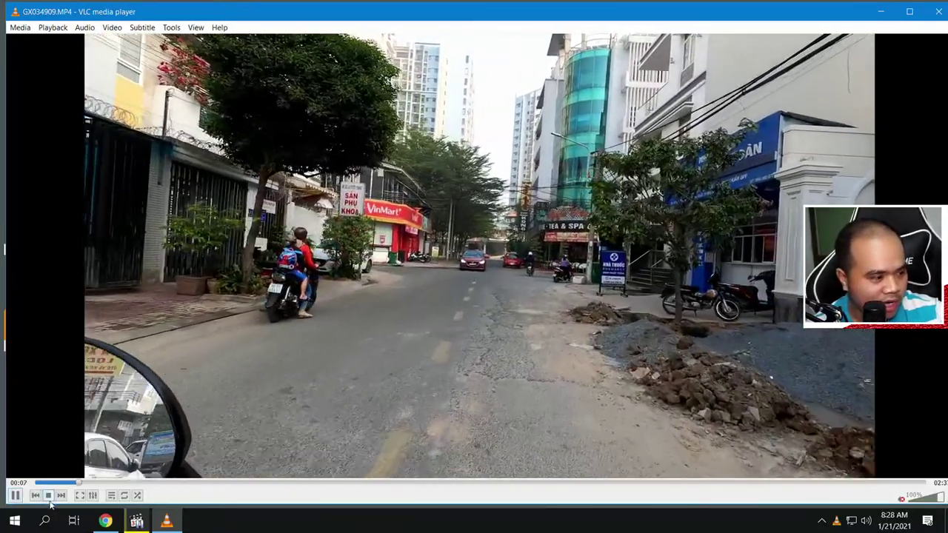
key(s)
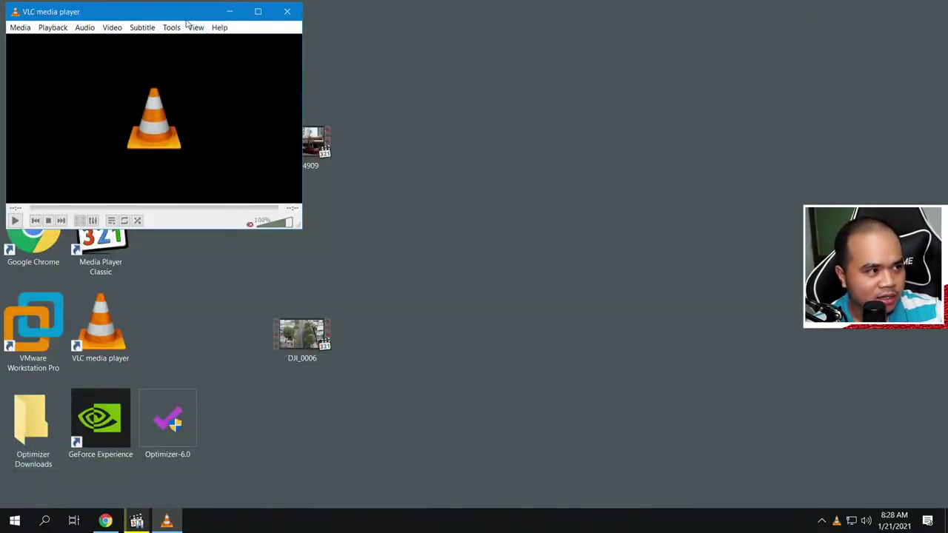
Place the empty VLC window beside the desktop videos, load GX034909 into it, and move the enlarged window so more of it shows
drag(760, 147, 533, 136)
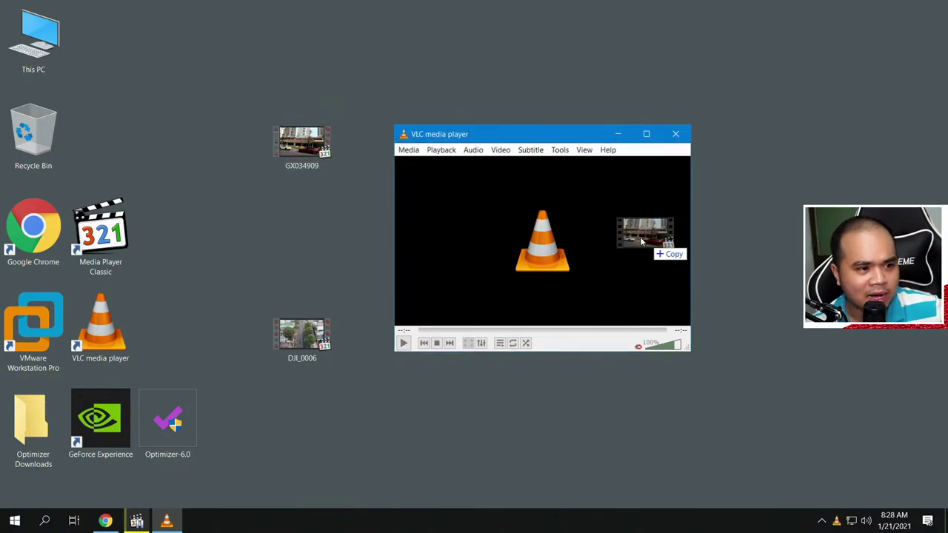
drag(646, 243, 648, 244)
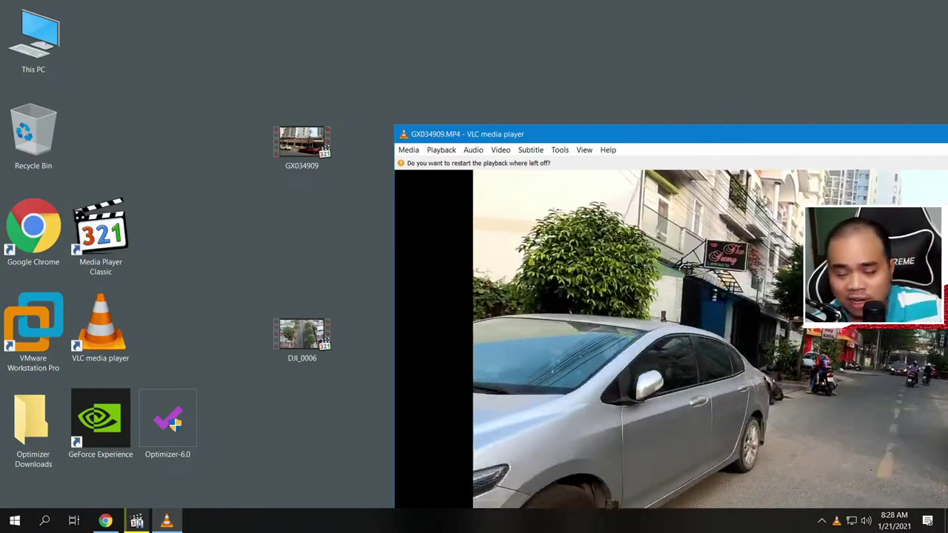
key(super+Up)
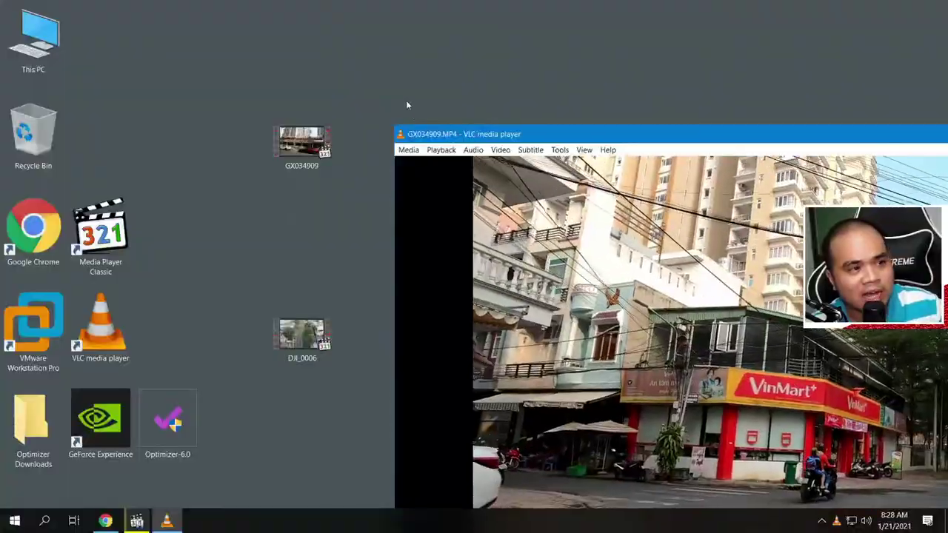
key(super+Up)
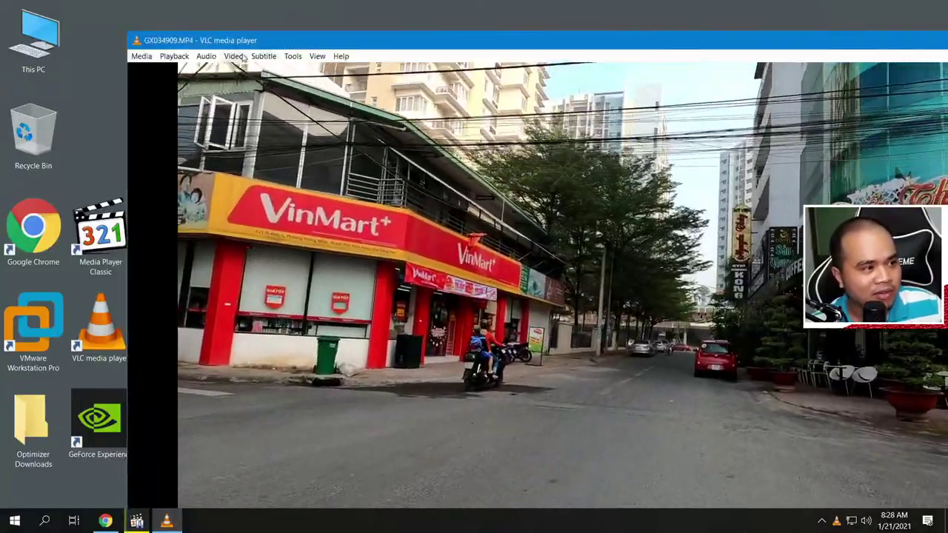
Set the zoom of the playing video to 1:4 Quarter
click(233, 56)
mouse_move(245, 127)
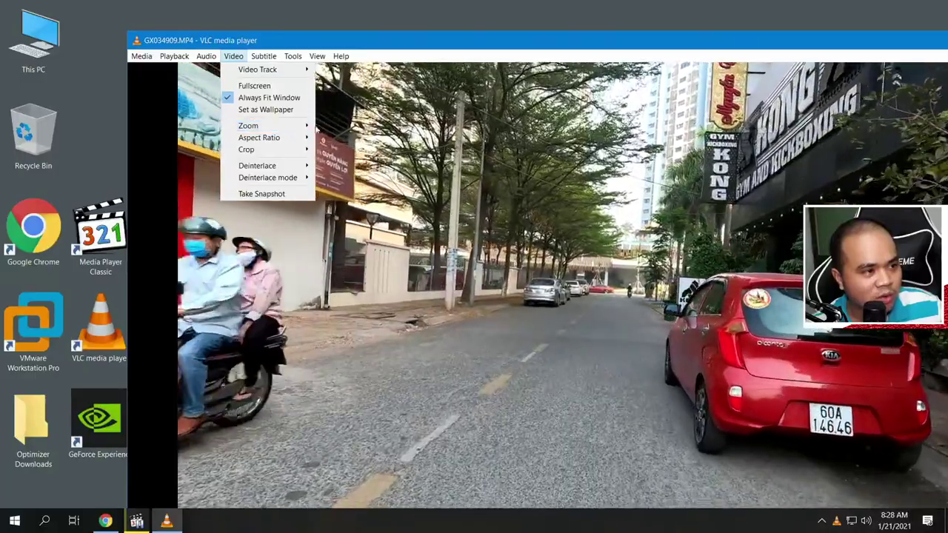
mouse_move(304, 125)
click(337, 125)
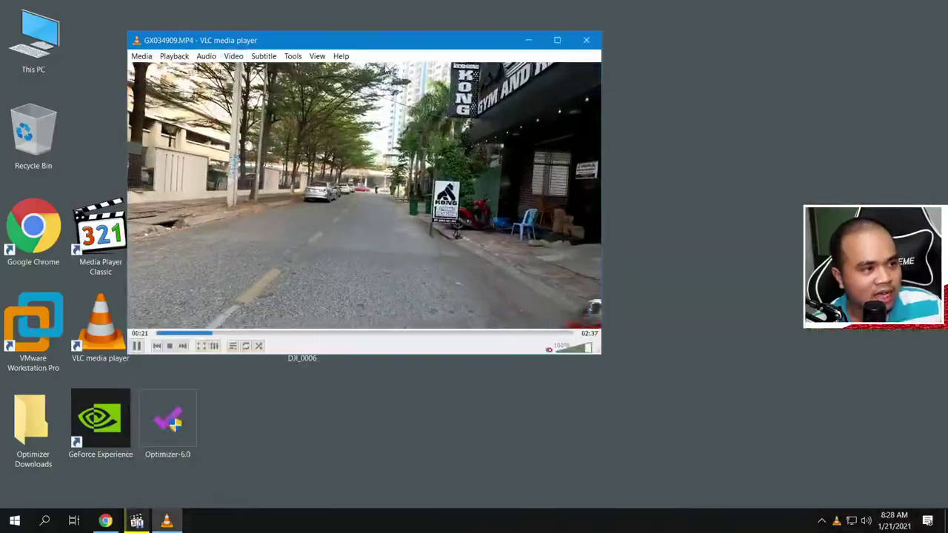
Set the zoom of the playing video to 1:2 Half
click(234, 56)
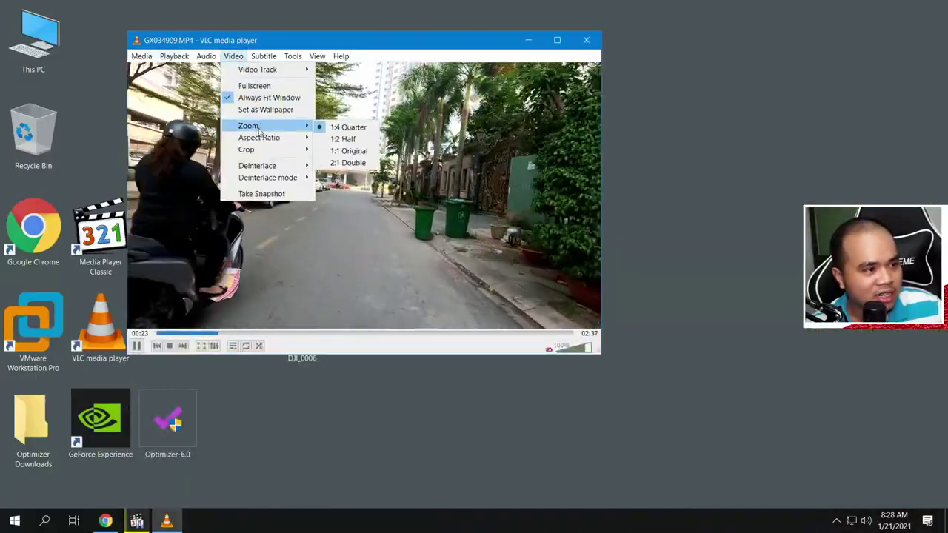
mouse_move(303, 130)
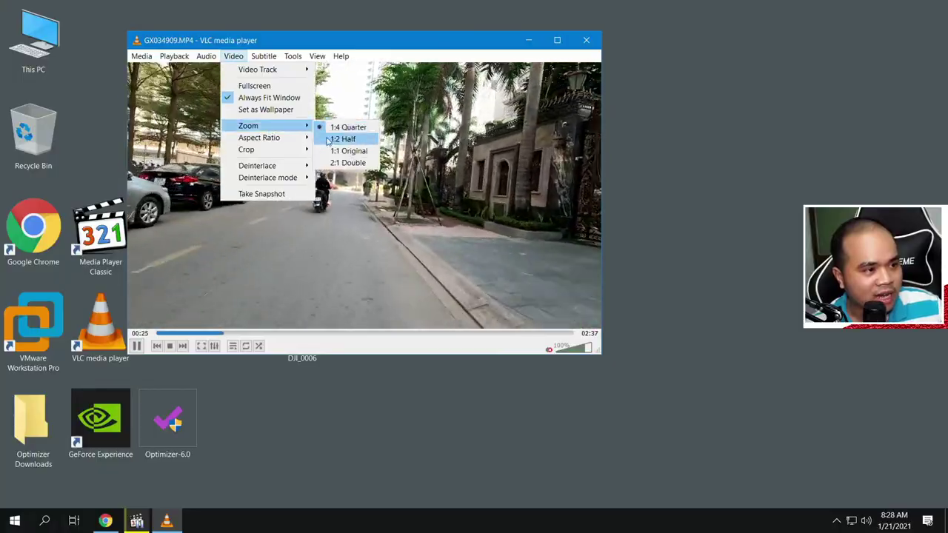
click(341, 140)
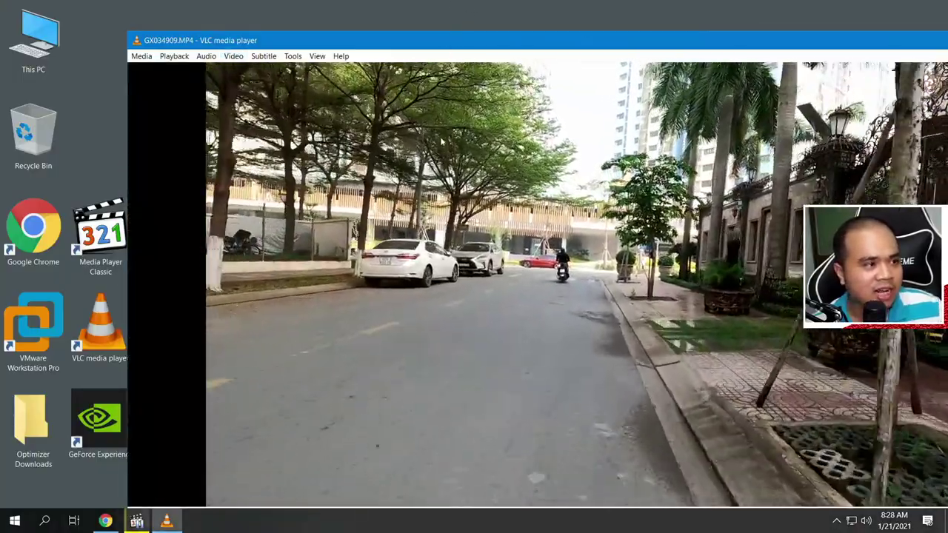
Switch the playing video to full screen and back to the window twice to compare the views
double_click(429, 136)
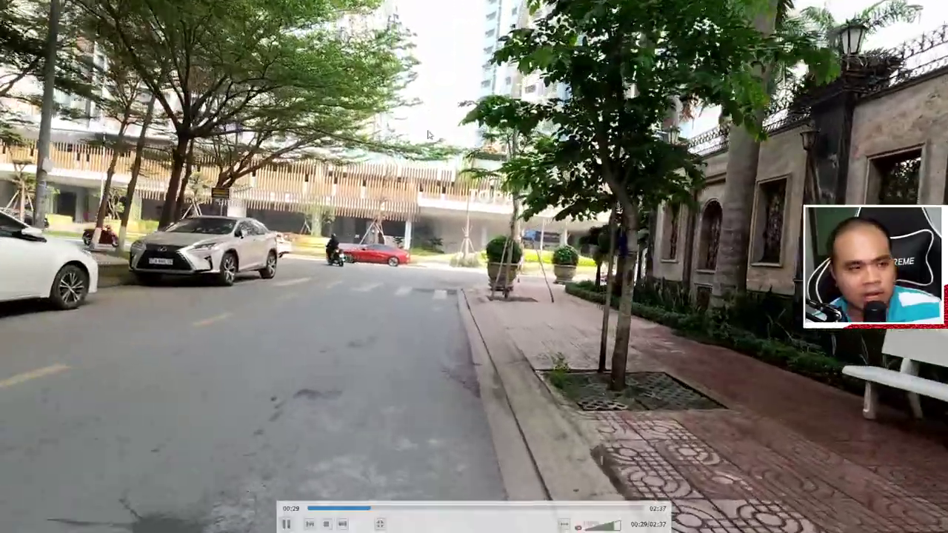
double_click(324, 499)
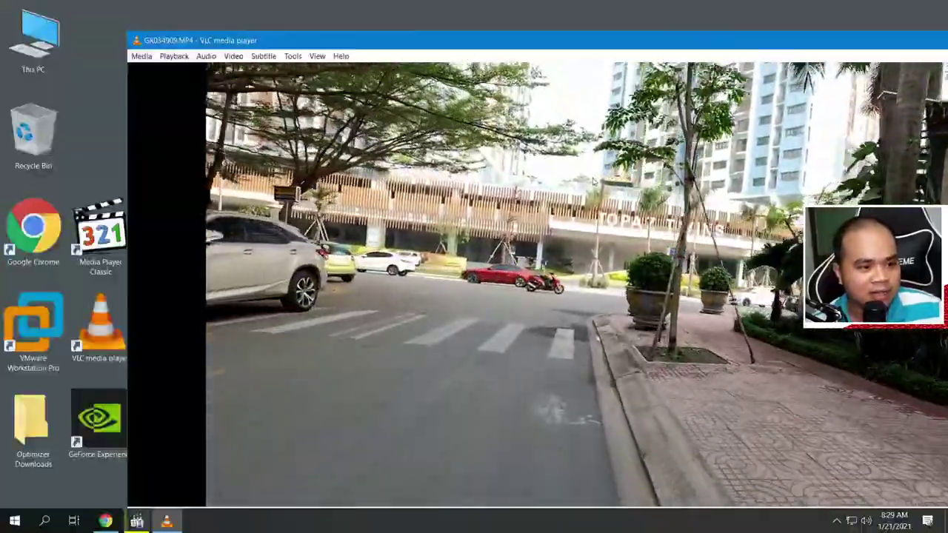
double_click(468, 205)
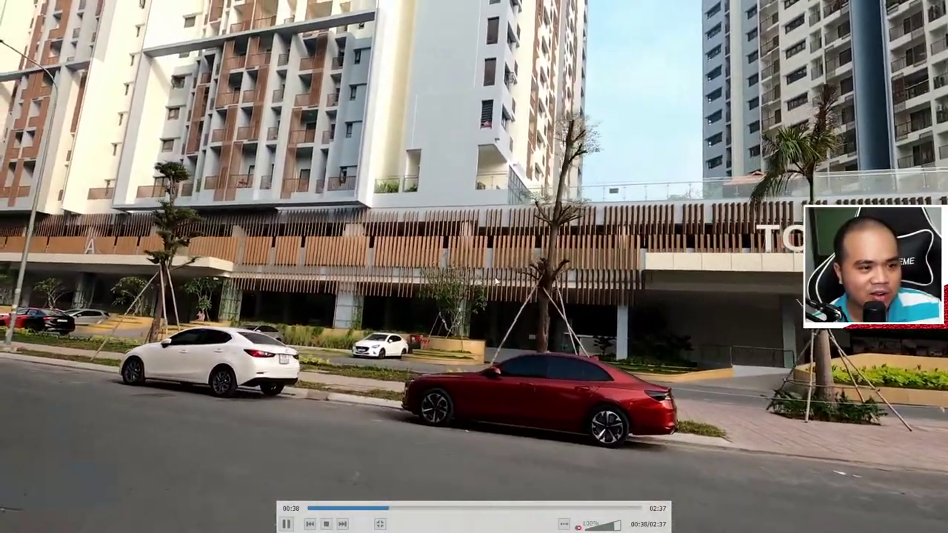
double_click(719, 26)
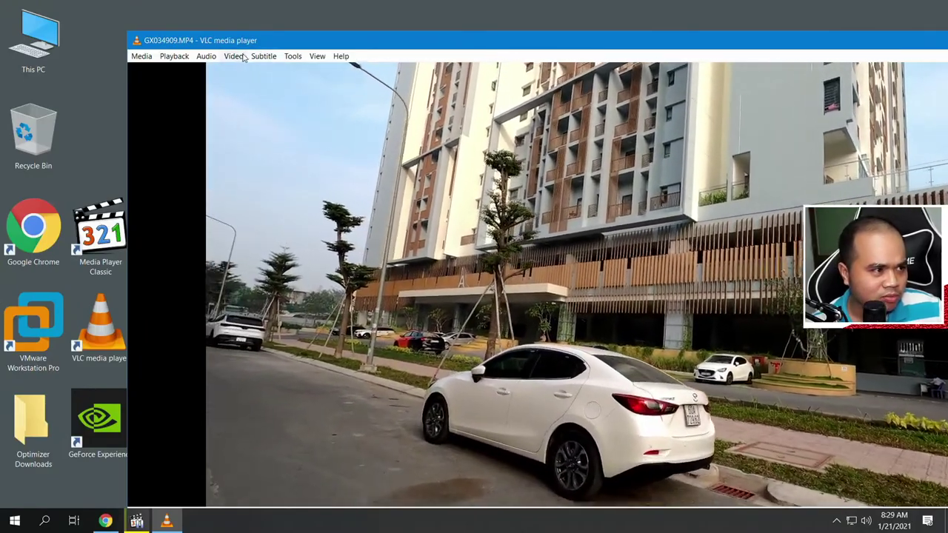
Return the video zoom to 1:4 Quarter and close VLC
click(235, 57)
mouse_move(281, 126)
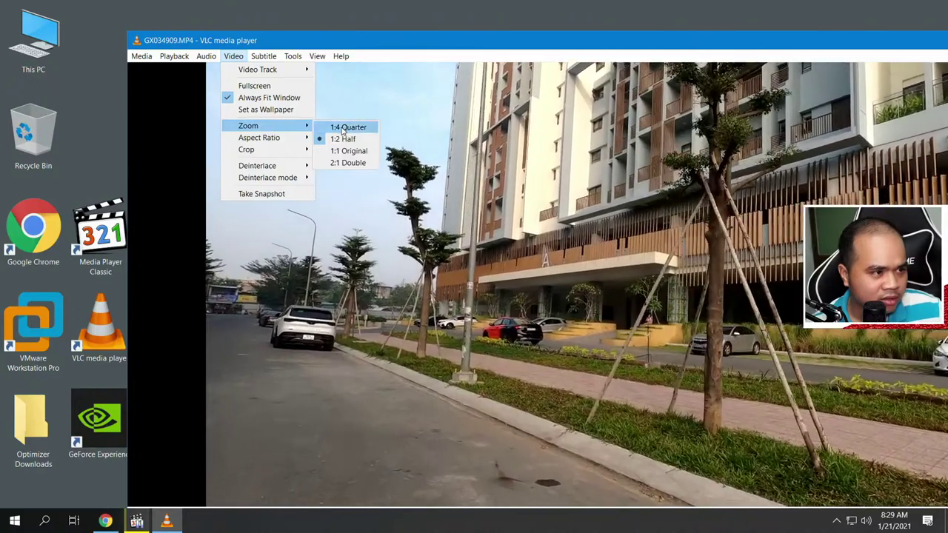
click(348, 127)
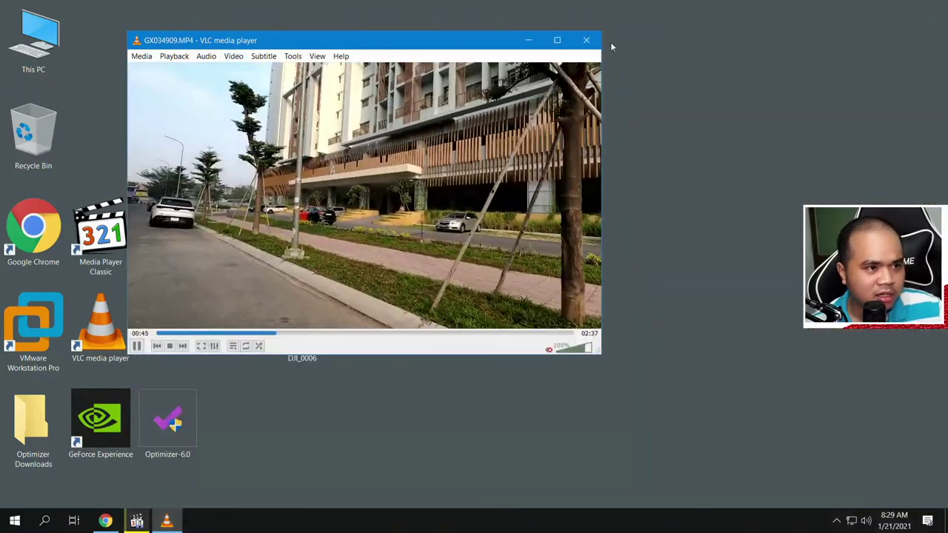
click(586, 40)
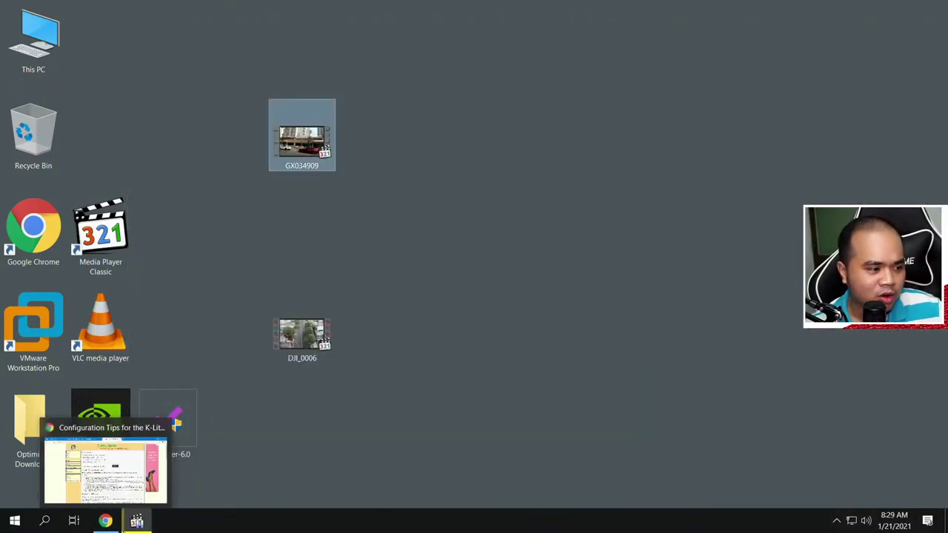
Close the open Media Player Classic window and open the GX034909 video from the desktop with MPC-HC (x64)
click(126, 521)
click(818, 10)
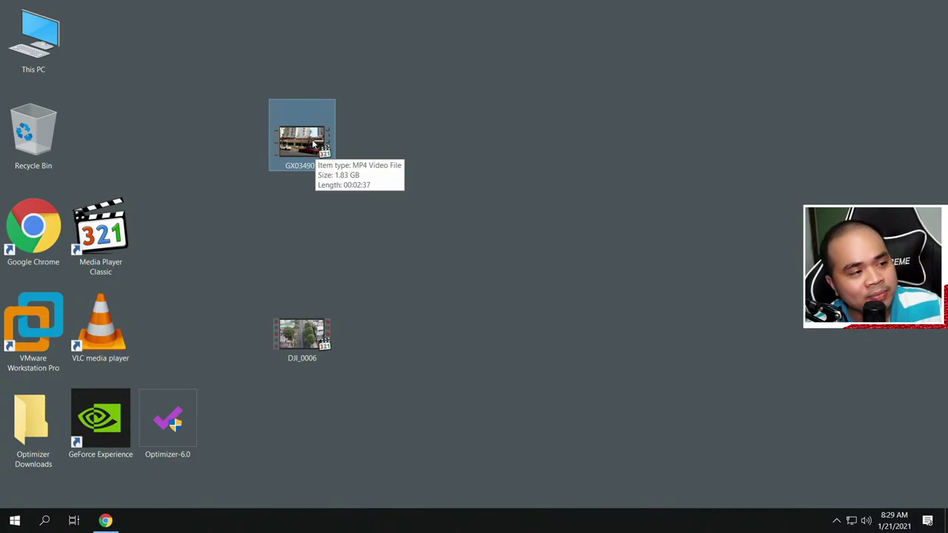
right_click(371, 207)
right_click(313, 151)
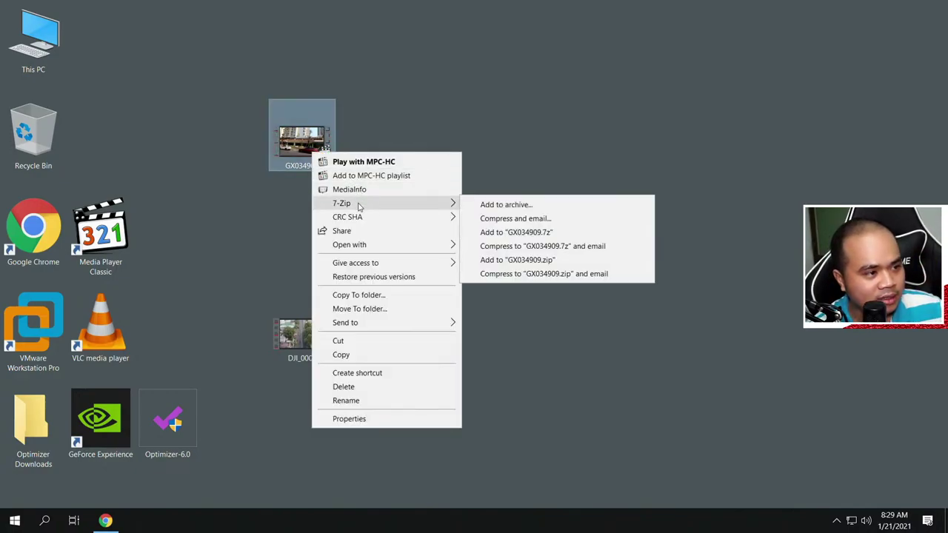
mouse_move(365, 245)
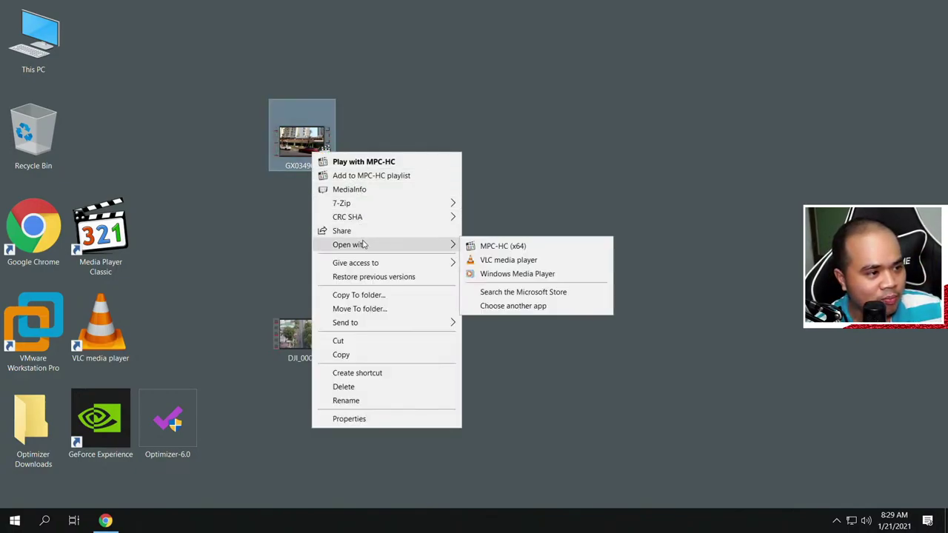
click(503, 248)
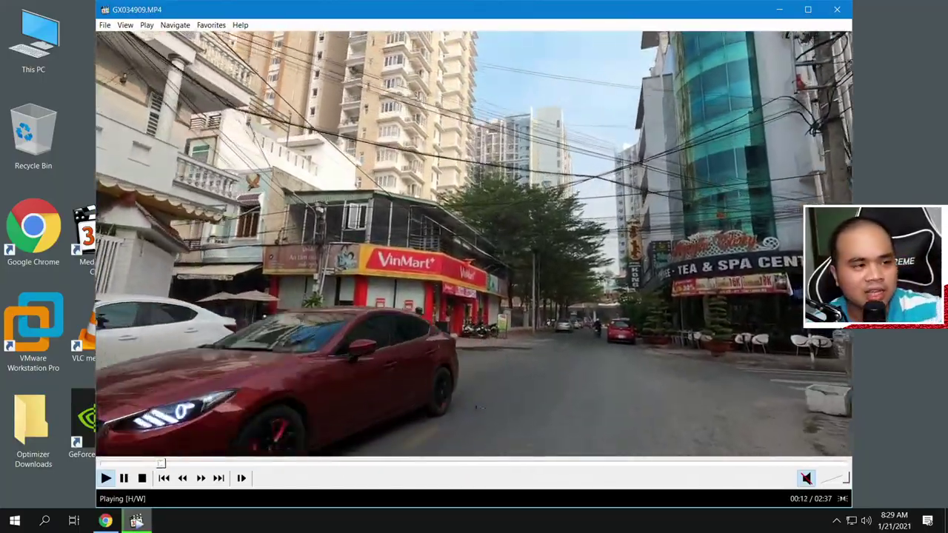
View the playing video in full screen, return to the window, pause it and close the player
key(alt+Return)
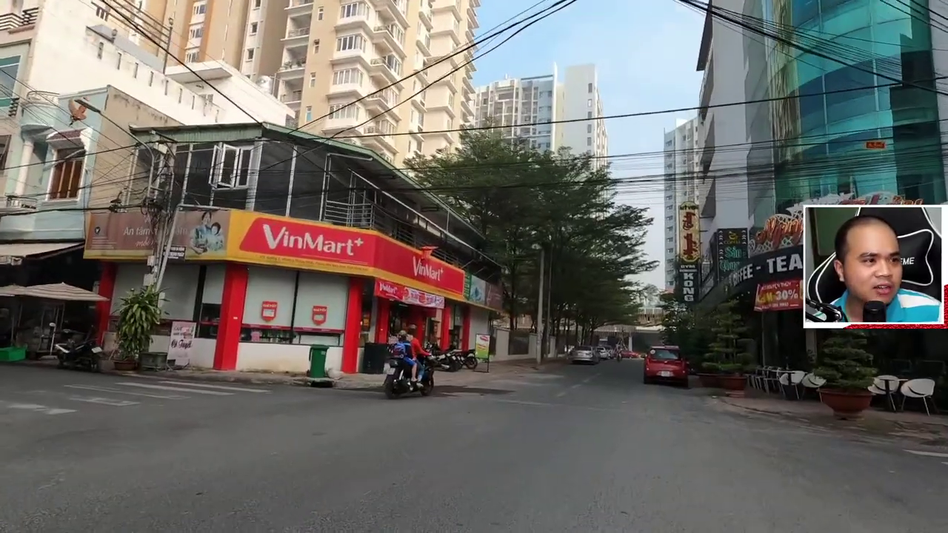
key(alt+Return)
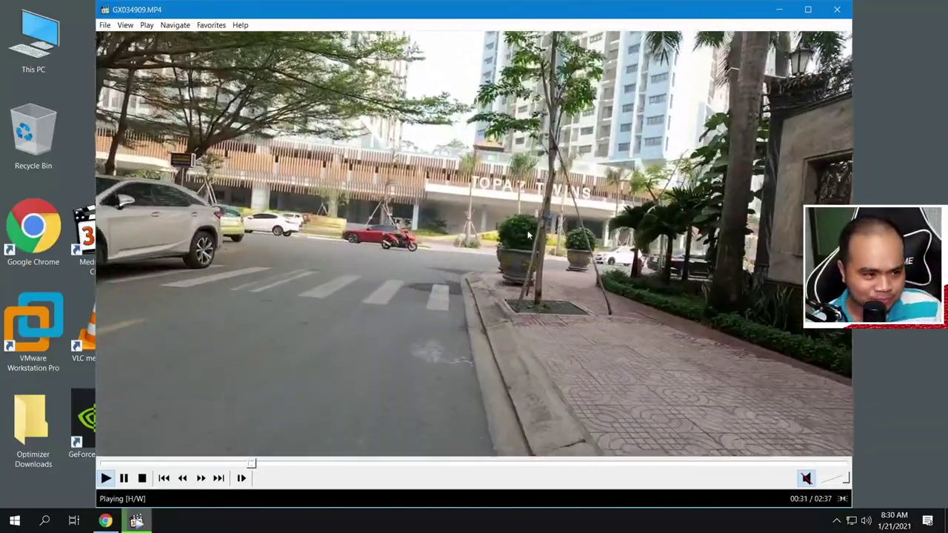
click(537, 241)
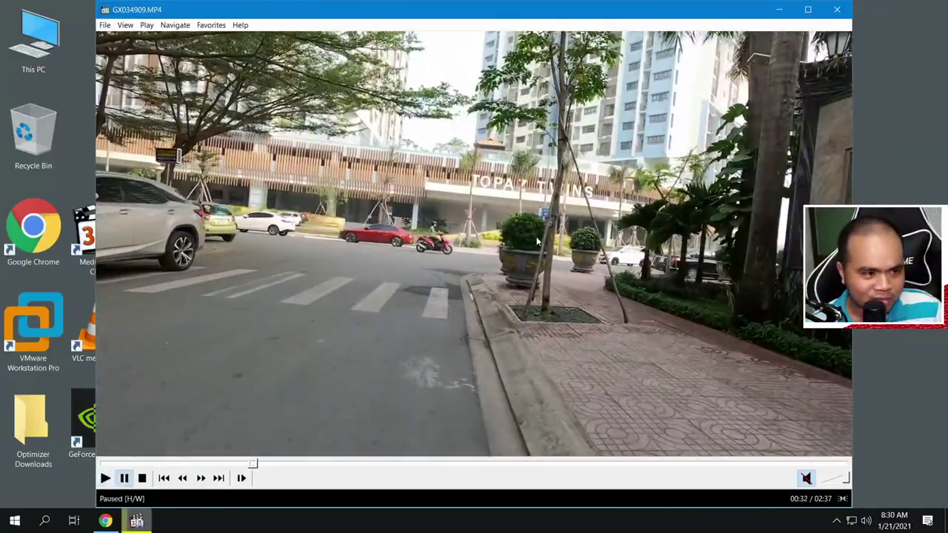
click(838, 10)
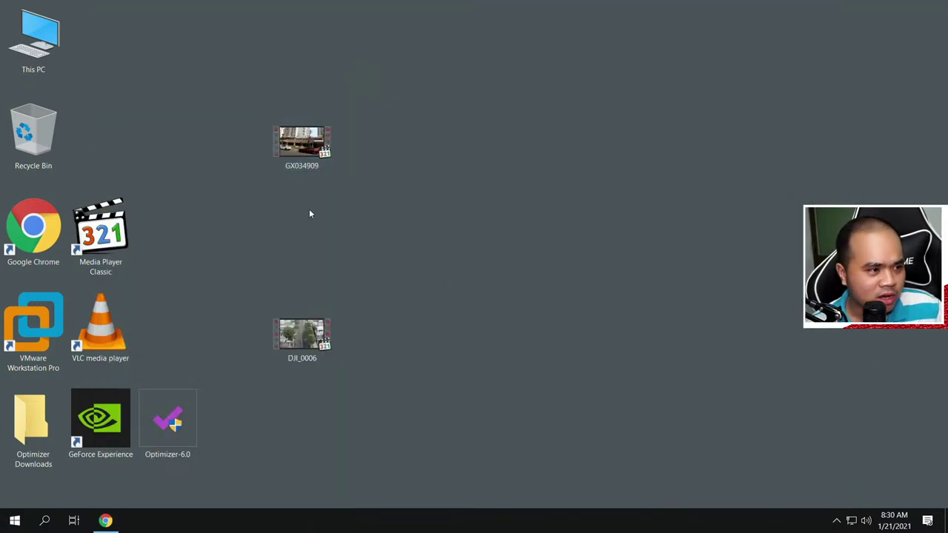
Open the GX034909 video from the desktop with VLC media player and maximize its window
right_click(305, 167)
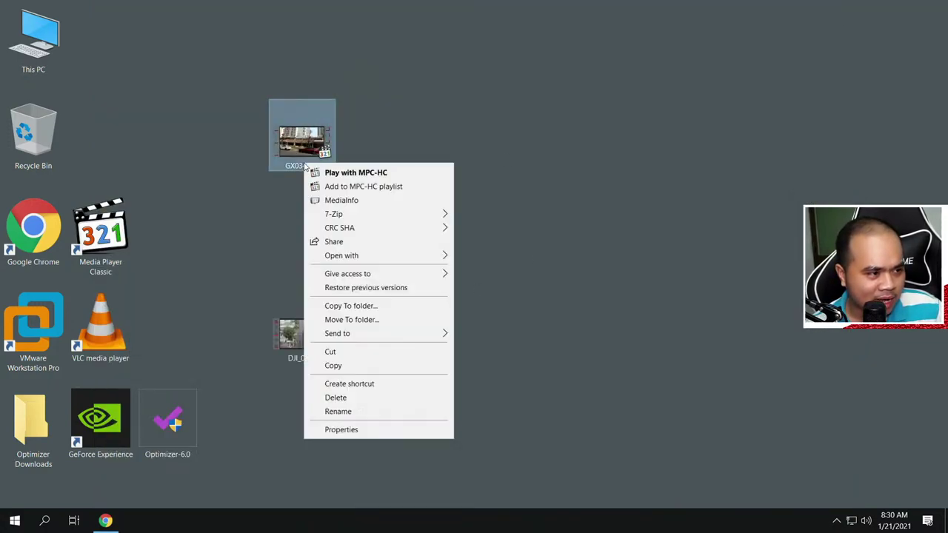
mouse_move(449, 256)
click(488, 271)
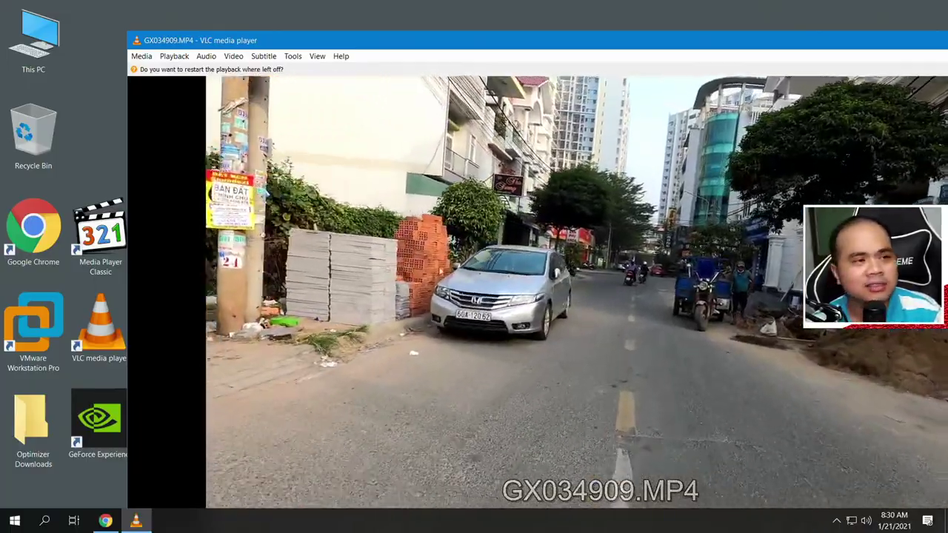
double_click(419, 38)
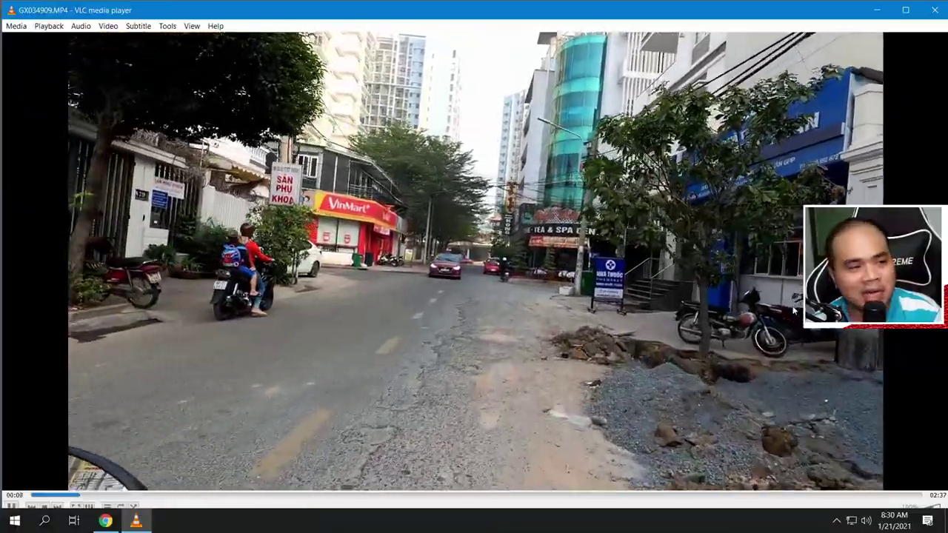
View the VLC video in full screen, return to the window and stop playback
double_click(794, 307)
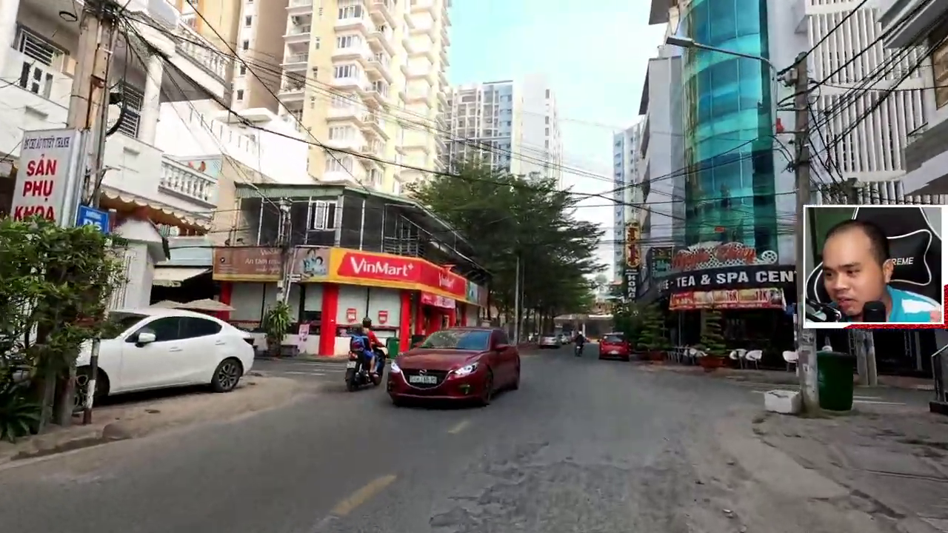
double_click(794, 308)
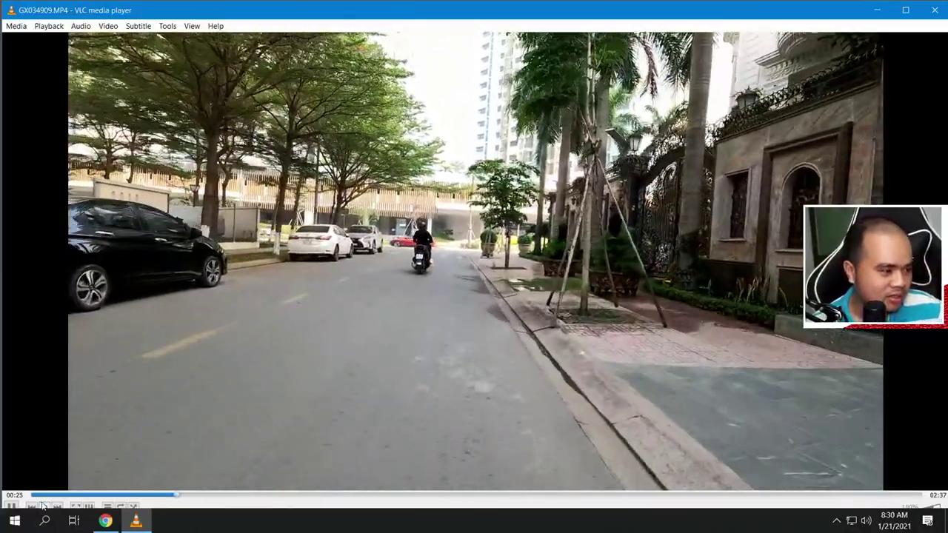
click(44, 506)
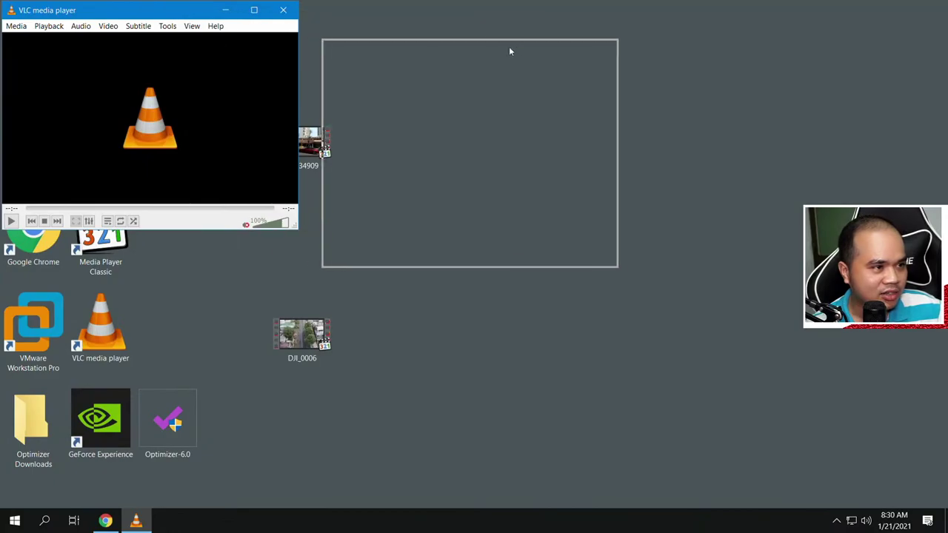
Restart the stopped video in VLC, set its zoom to 1:4 Quarter and reposition the window on the desktop
drag(499, 49, 518, 57)
click(339, 263)
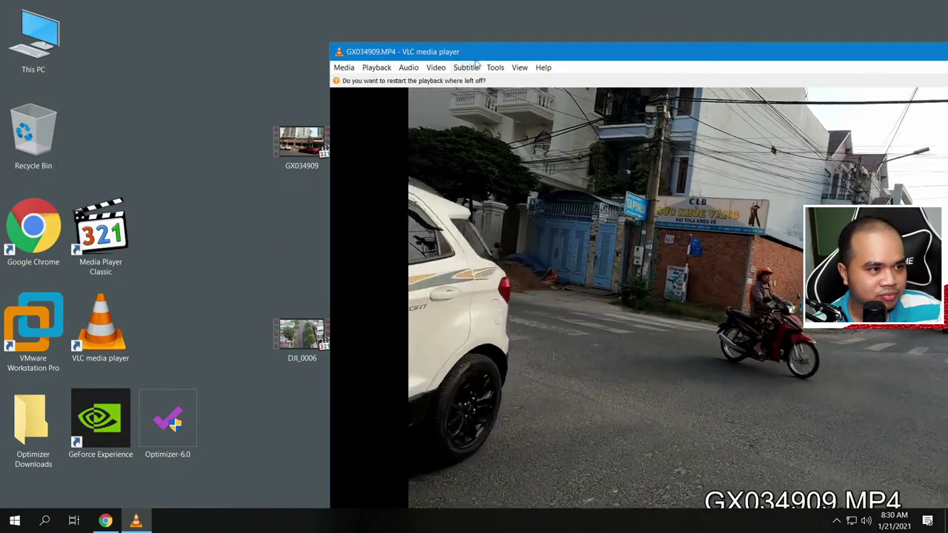
click(436, 68)
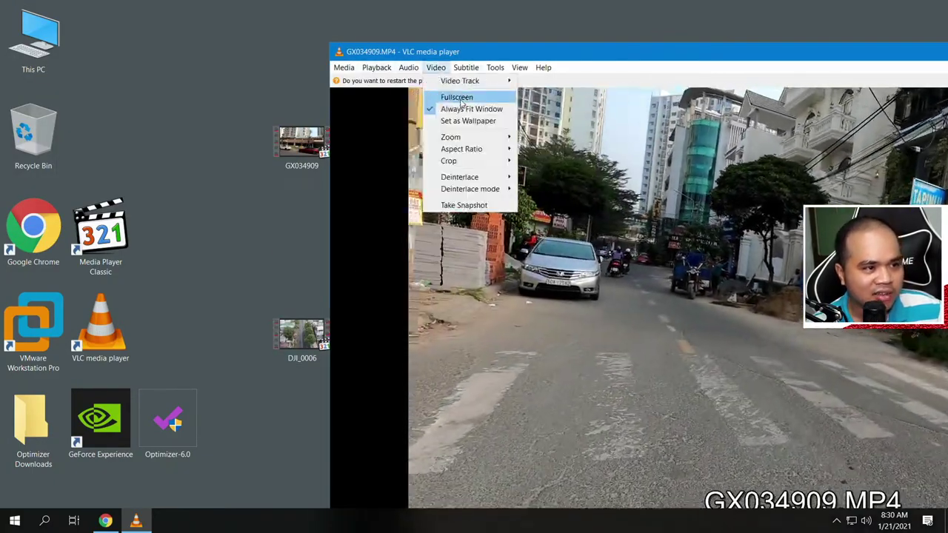
mouse_move(468, 137)
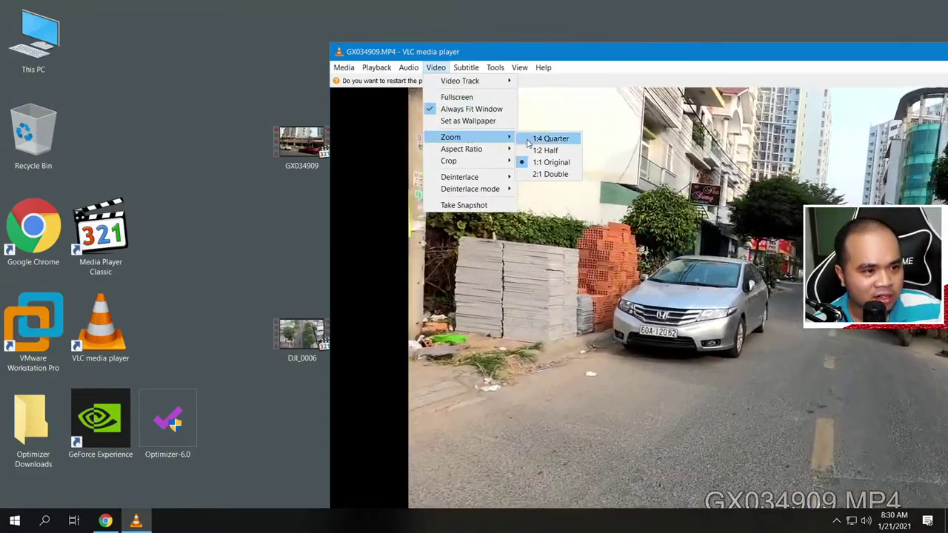
click(550, 138)
drag(508, 52, 357, 50)
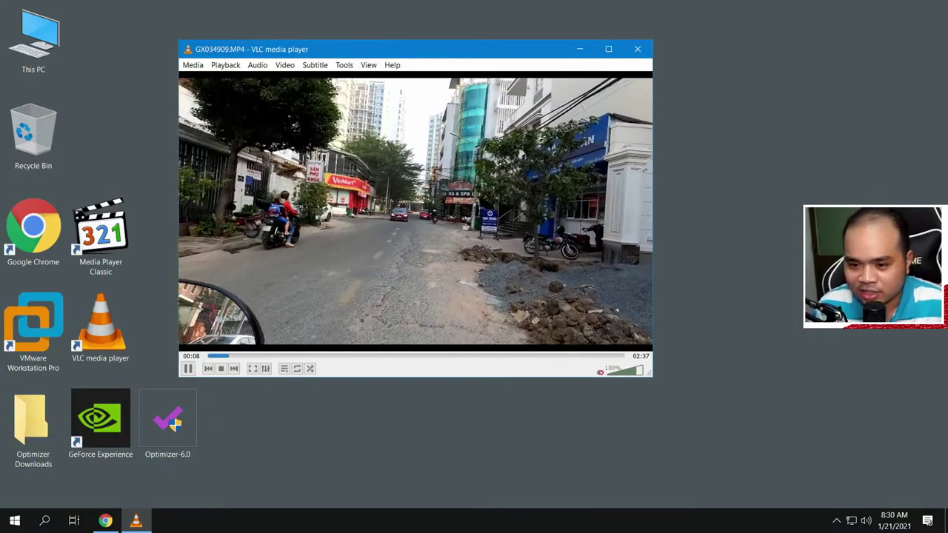
Take a snapshot of the playing GX034909 video in VLC
click(188, 66)
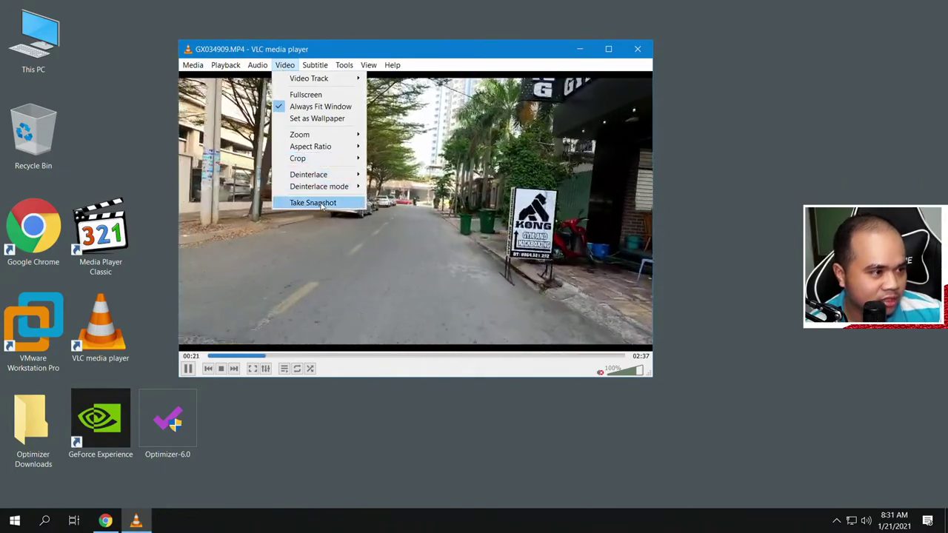
click(314, 202)
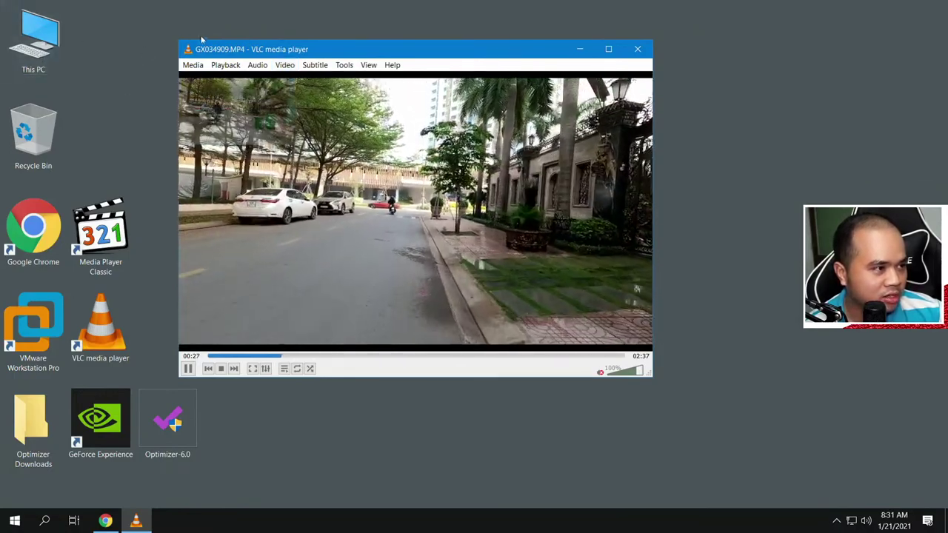
click(277, 67)
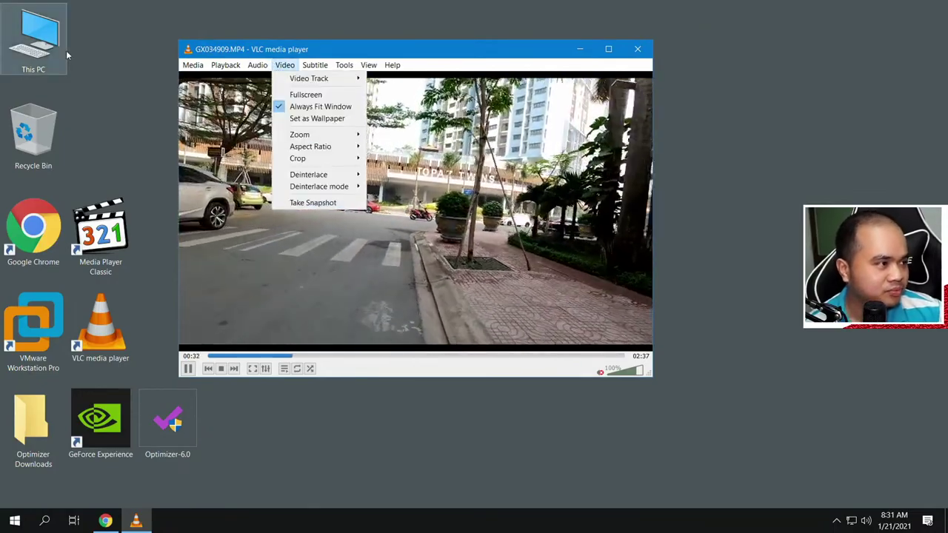
Switch to File Explorer and open the VLC snapshot saved in the Pictures folder
double_click(66, 50)
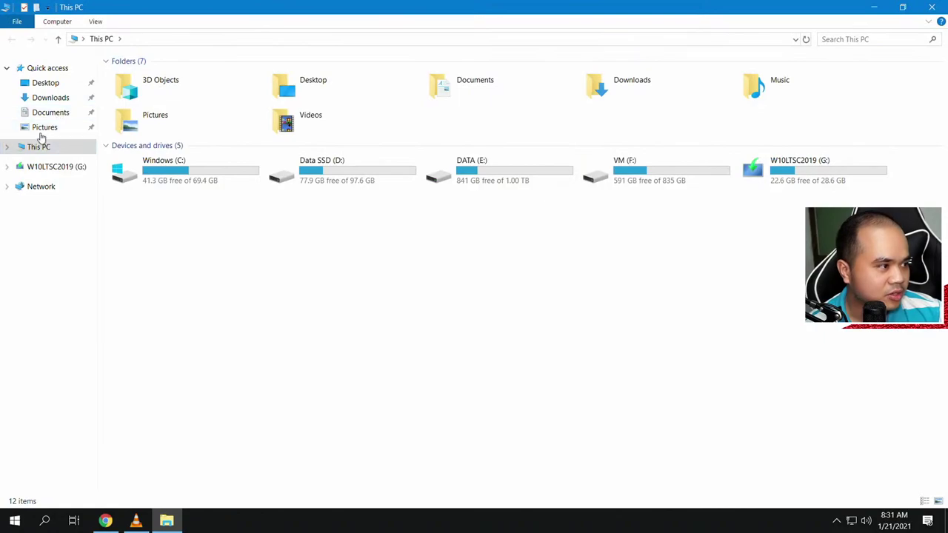
click(45, 128)
double_click(141, 107)
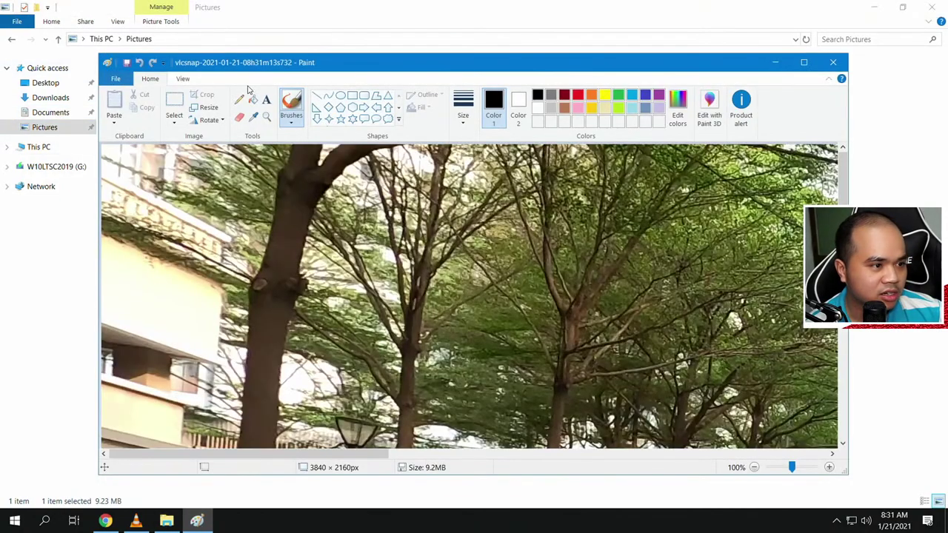
Examine the snapshot image in Paint from top to bottom and close Paint
scroll(469, 296, down, 10)
scroll(469, 297, up, 4)
scroll(469, 296, up, 4)
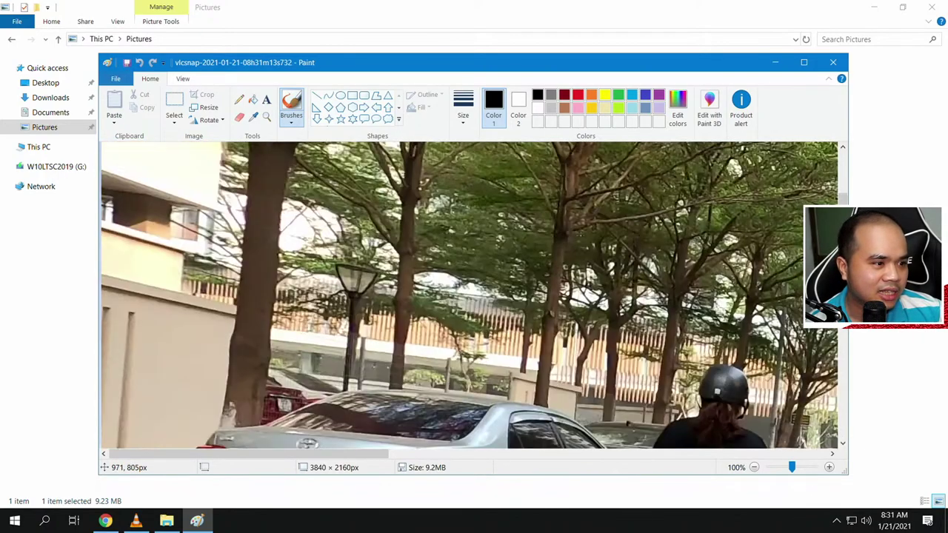
scroll(469, 296, up, 4)
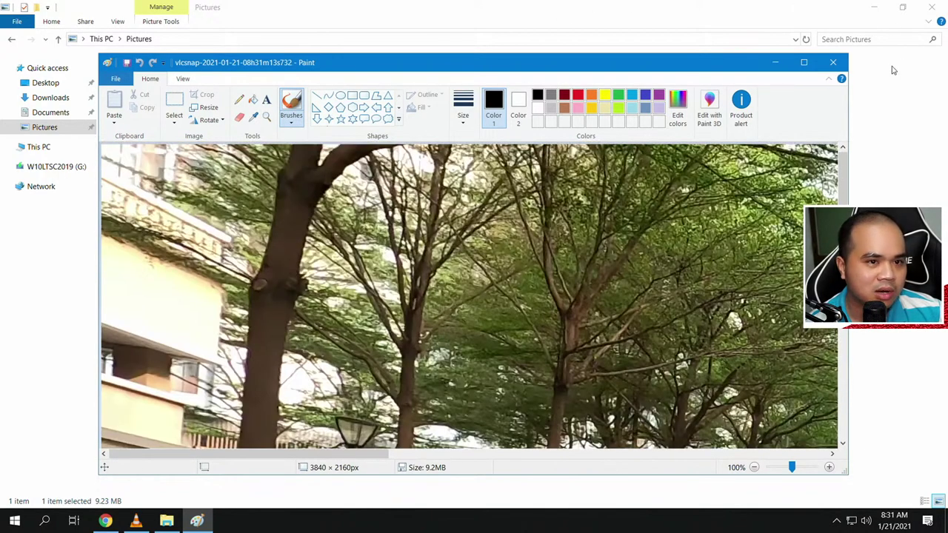
click(835, 63)
Review all the apps offered for opening the snapshot and open it with Paint
right_click(135, 129)
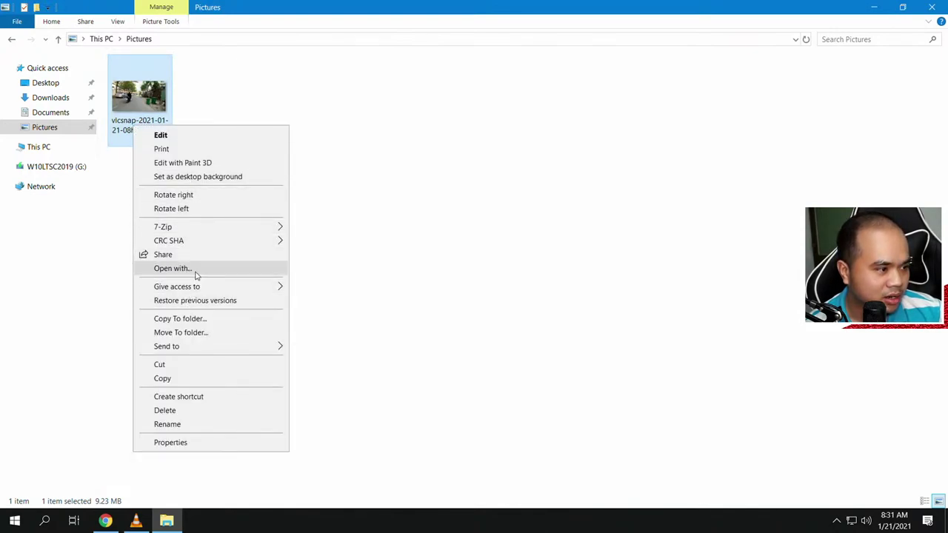
click(172, 268)
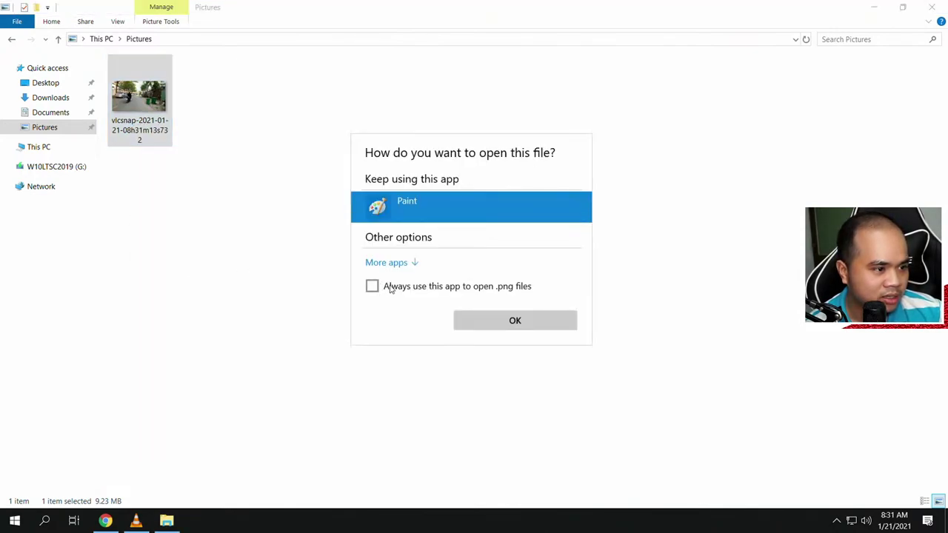
click(393, 263)
scroll(449, 339, down, 3)
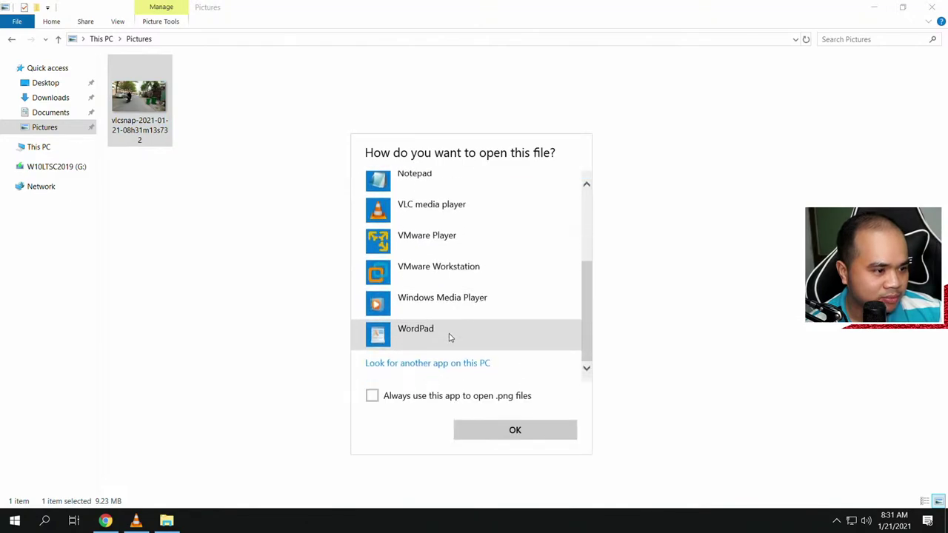
scroll(448, 337, up, 5)
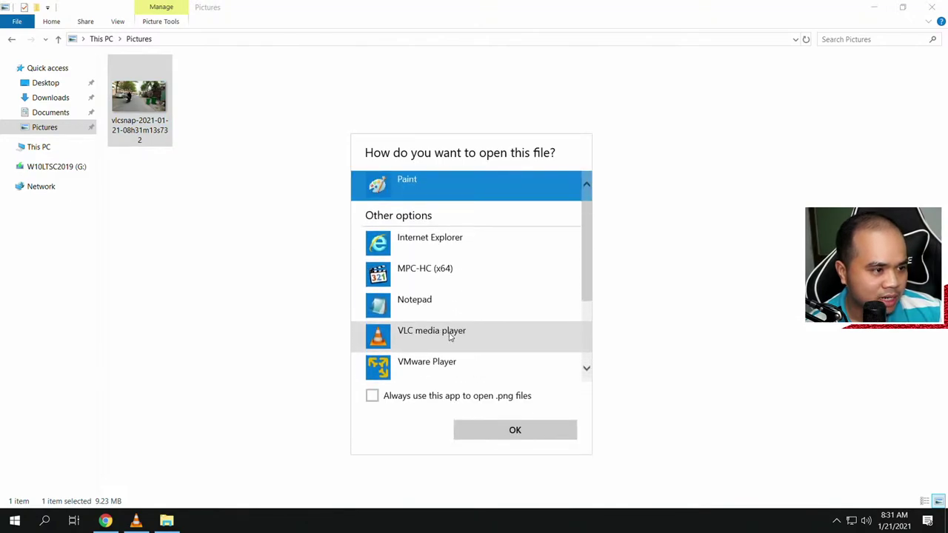
scroll(441, 326, down, 3)
scroll(442, 326, down, 2)
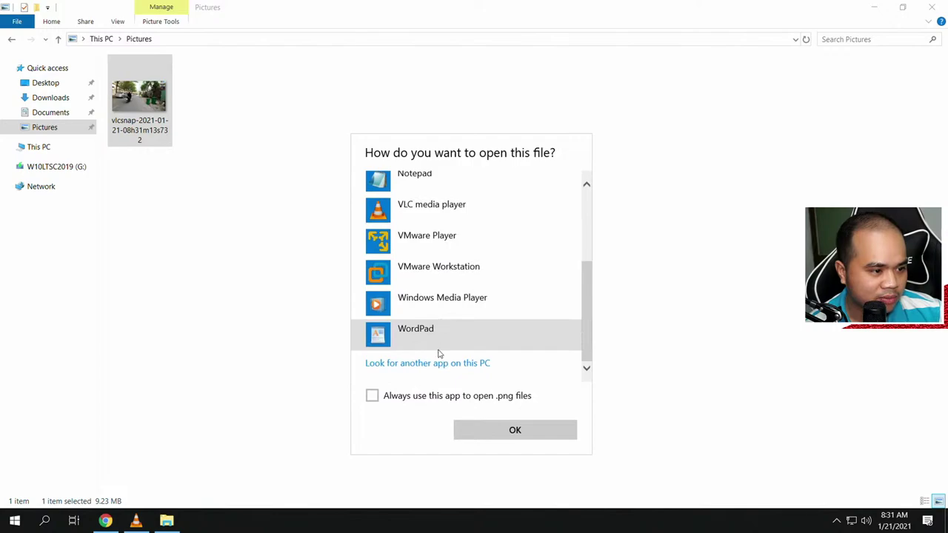
scroll(585, 320, up, 5)
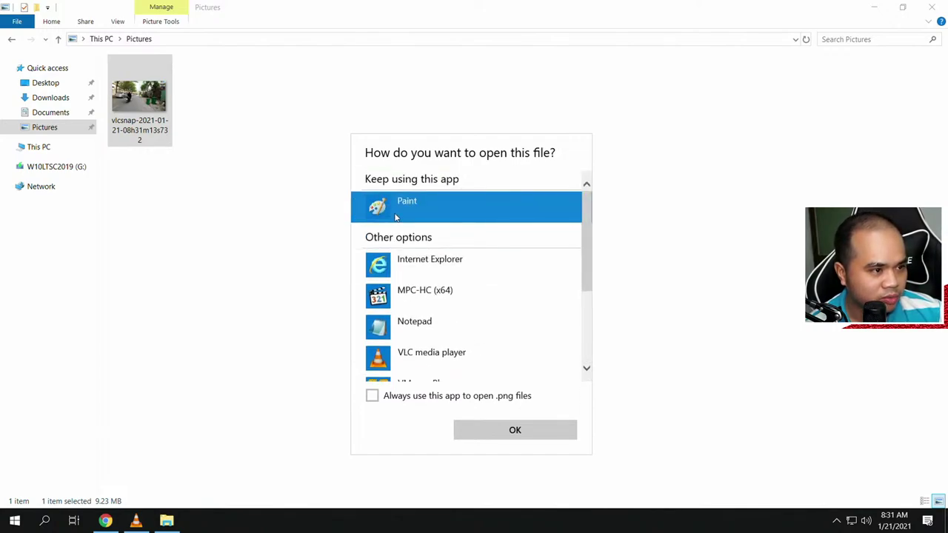
double_click(396, 216)
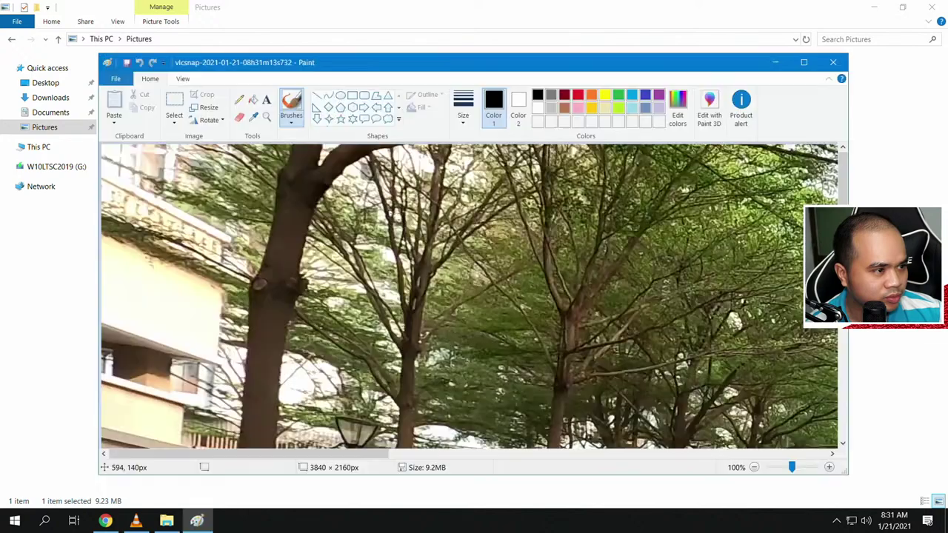
View the snapshot in full screen, return to the Paint window and examine the lower part of the image
click(182, 79)
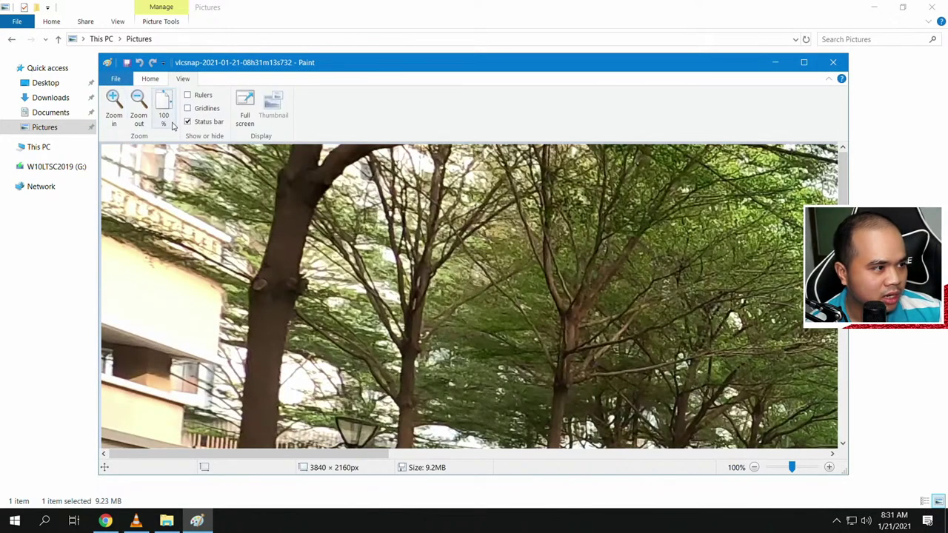
click(245, 103)
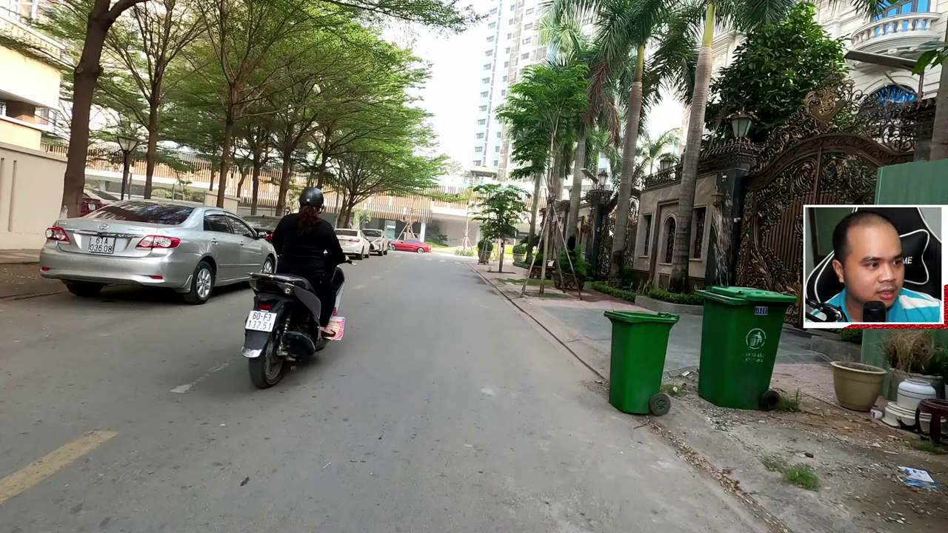
click(863, 6)
drag(843, 170, 858, 412)
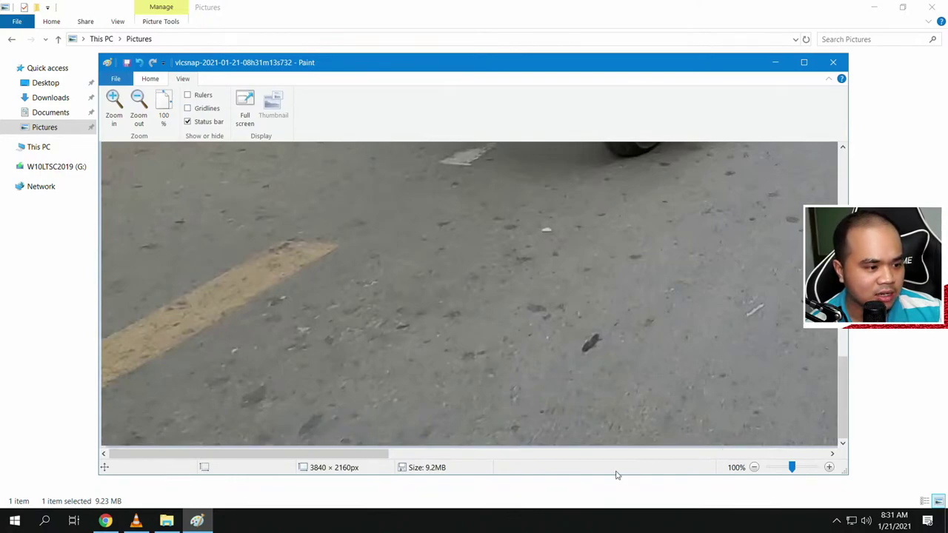
View the whole snapshot at 25% zoom and close Paint without saving changes
drag(792, 468, 773, 469)
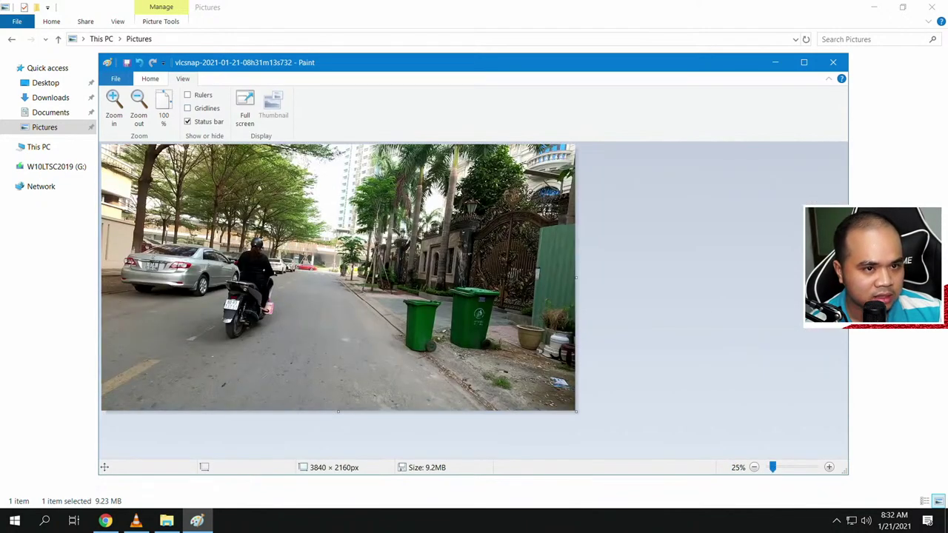
click(835, 64)
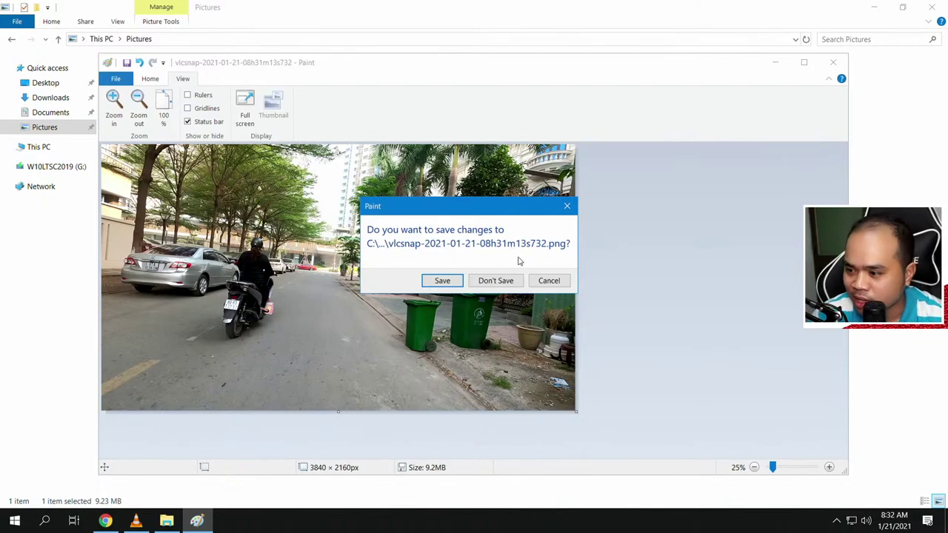
click(494, 280)
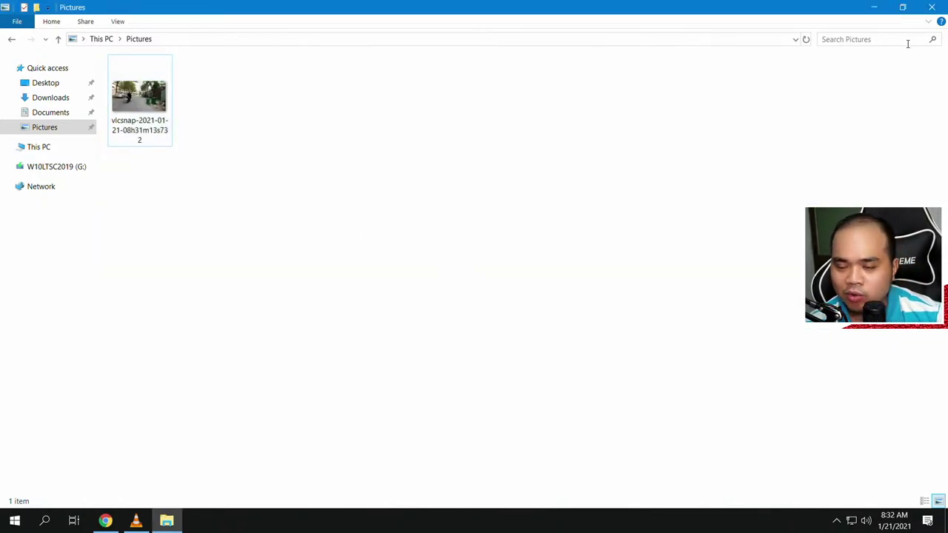
Try to open the VLC snapshot for editing in Paint 3D
right_click(132, 122)
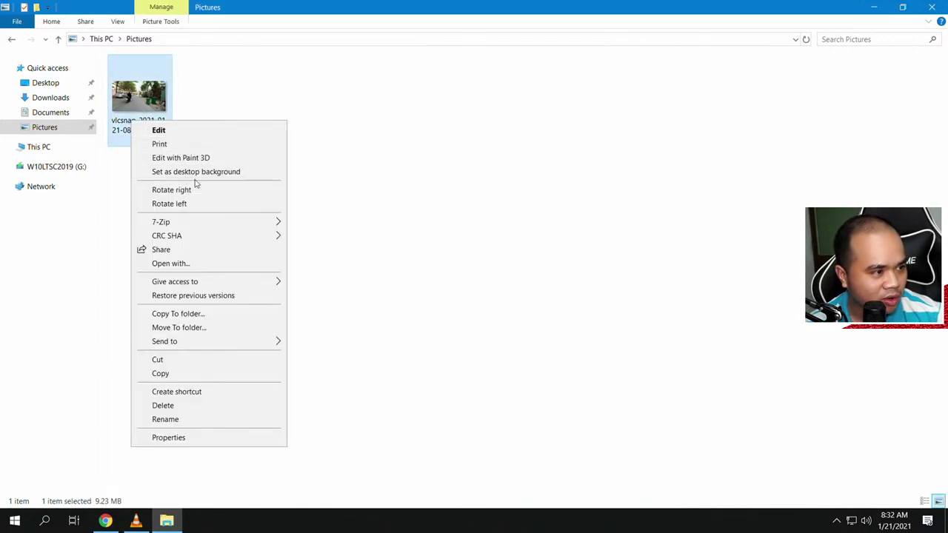
mouse_move(194, 224)
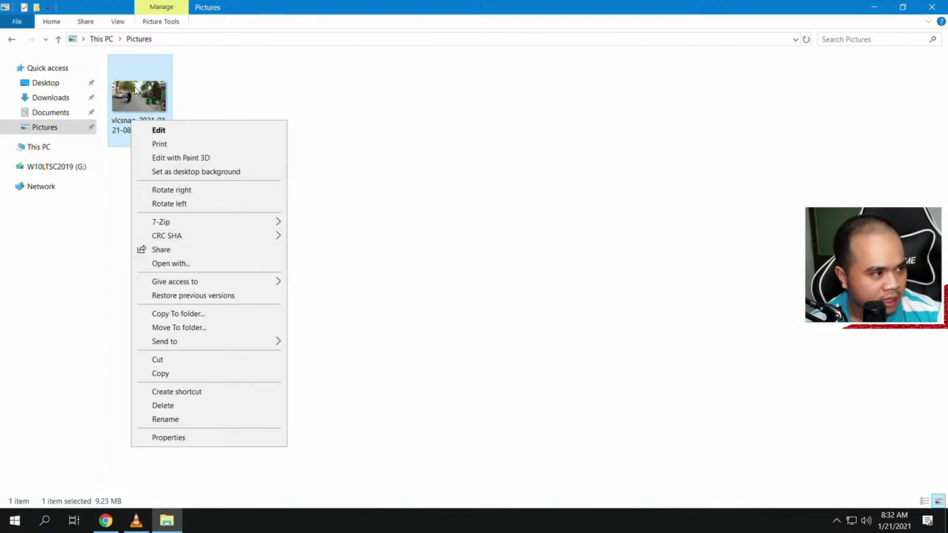
click(178, 159)
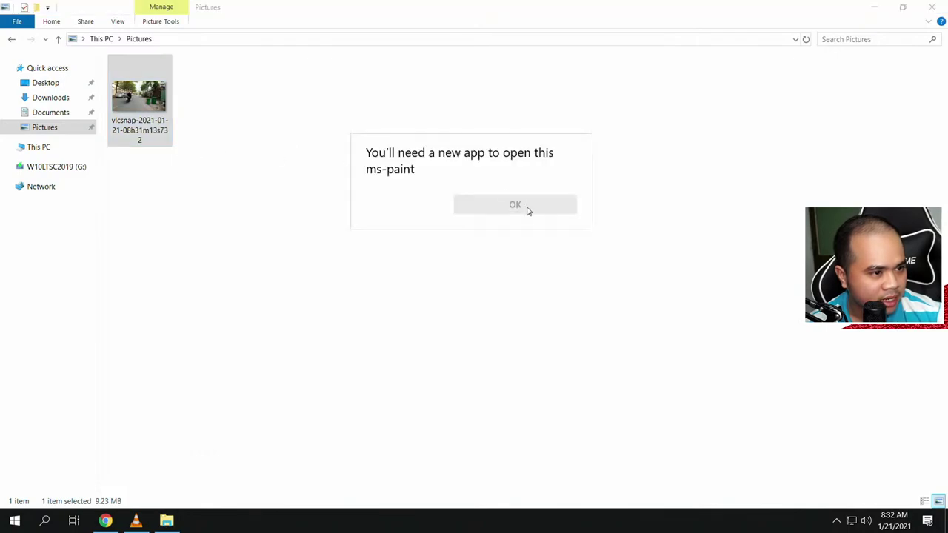
key(Escape)
Reopen the VLC snapshot in Paint and view it in full screen, returning to the Paint window
right_click(162, 100)
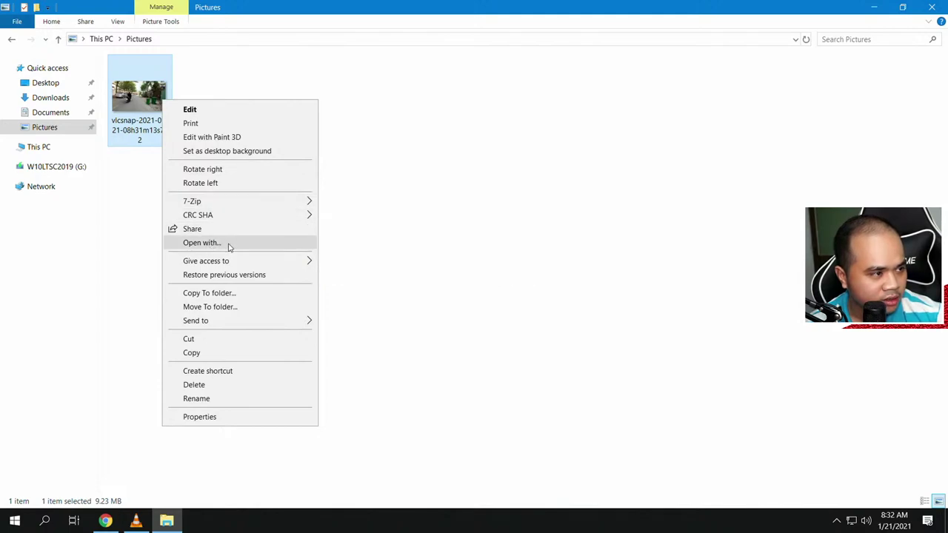
double_click(152, 95)
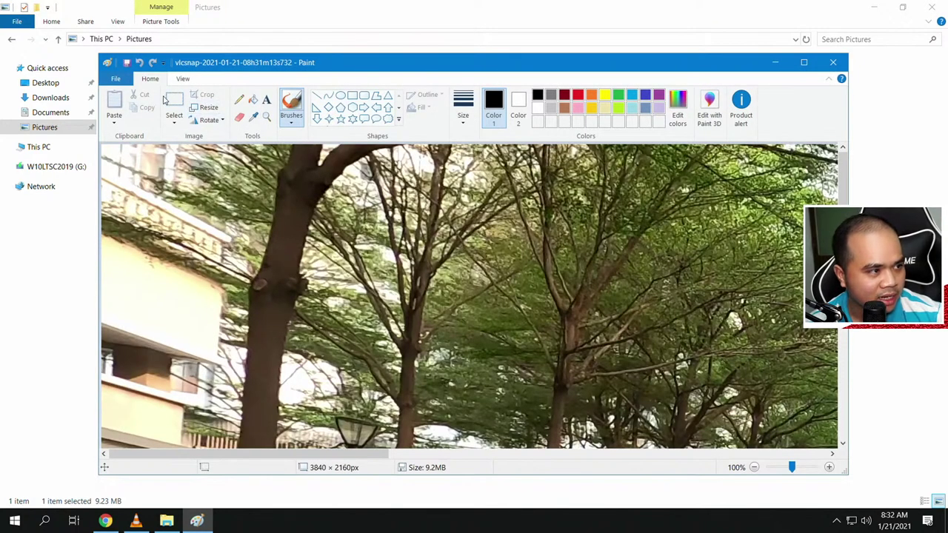
click(182, 79)
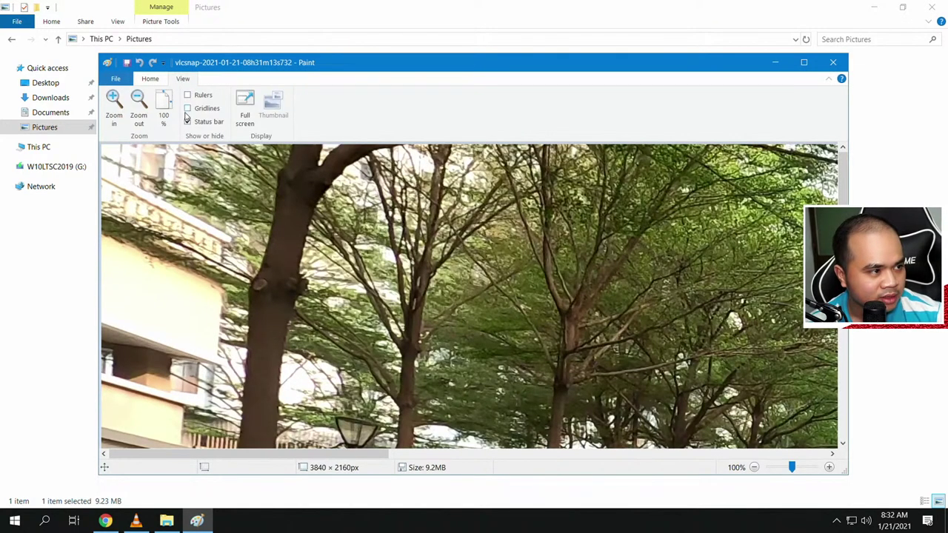
click(244, 107)
click(236, 108)
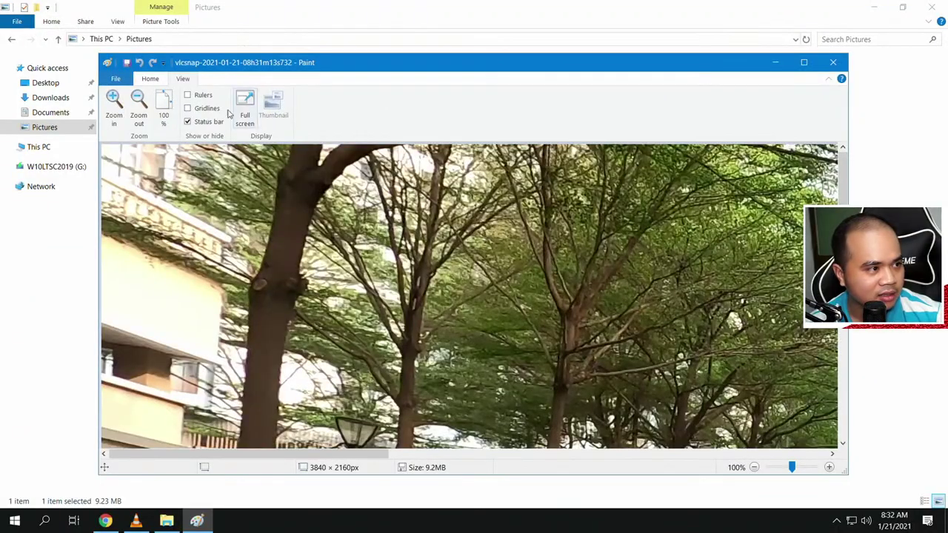
Set the snapshot's zoom to 50% and maximize the Paint window
click(113, 111)
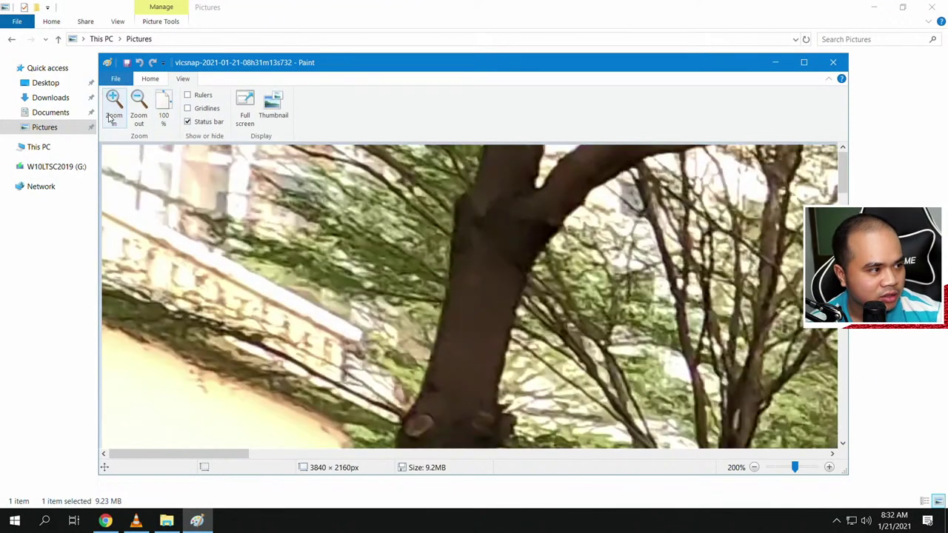
click(138, 111)
click(137, 112)
click(138, 111)
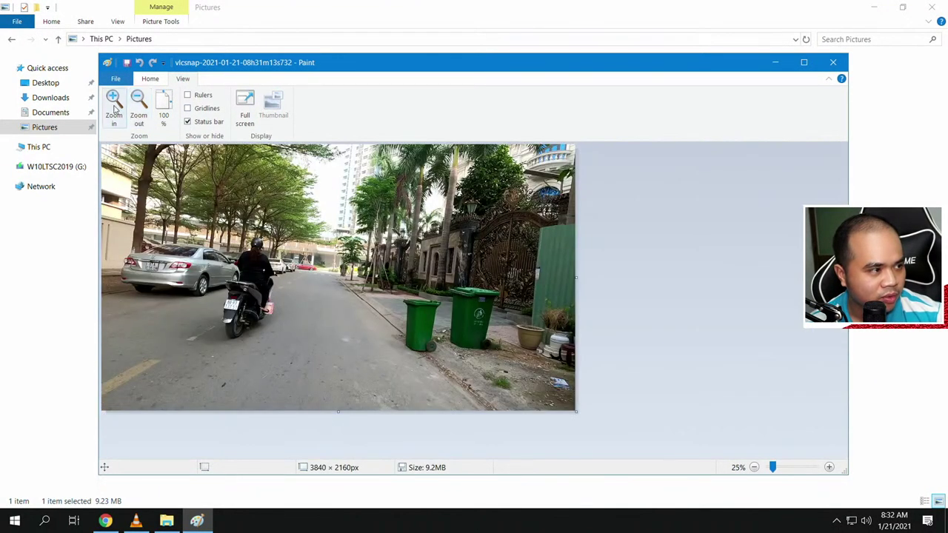
click(114, 109)
click(804, 63)
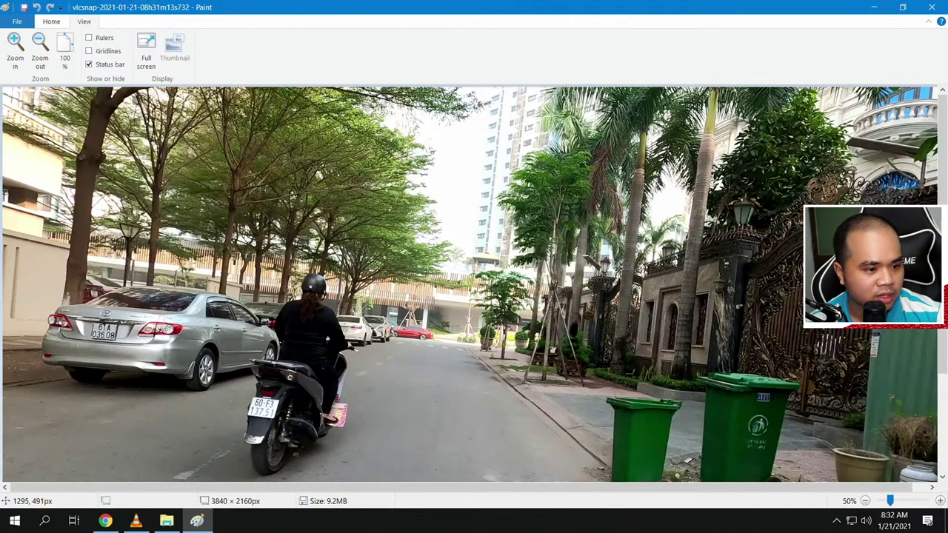
Examine the snapshot from top to bottom at 50% and 100% zoom and close Paint
scroll(476, 444, down, 4)
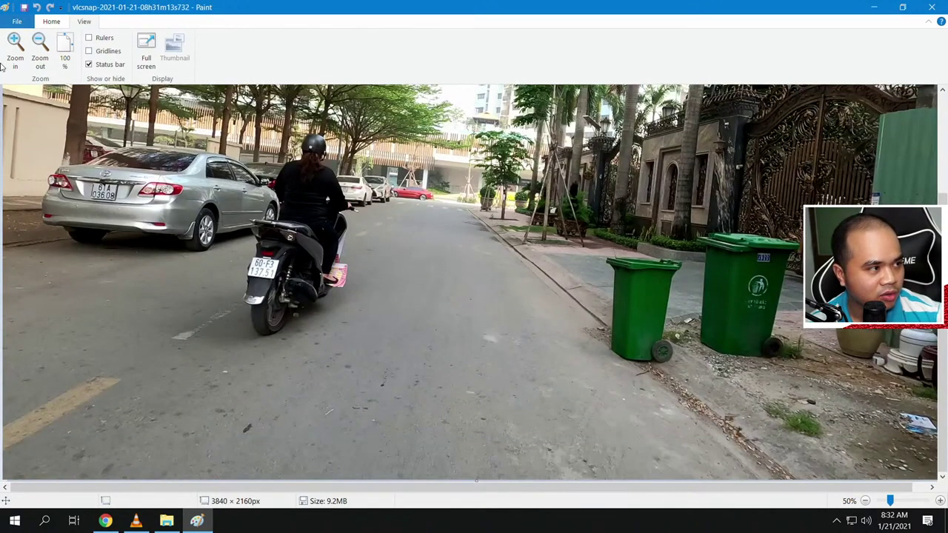
click(10, 58)
scroll(470, 282, down, 6)
scroll(470, 282, up, 3)
scroll(469, 284, up, 5)
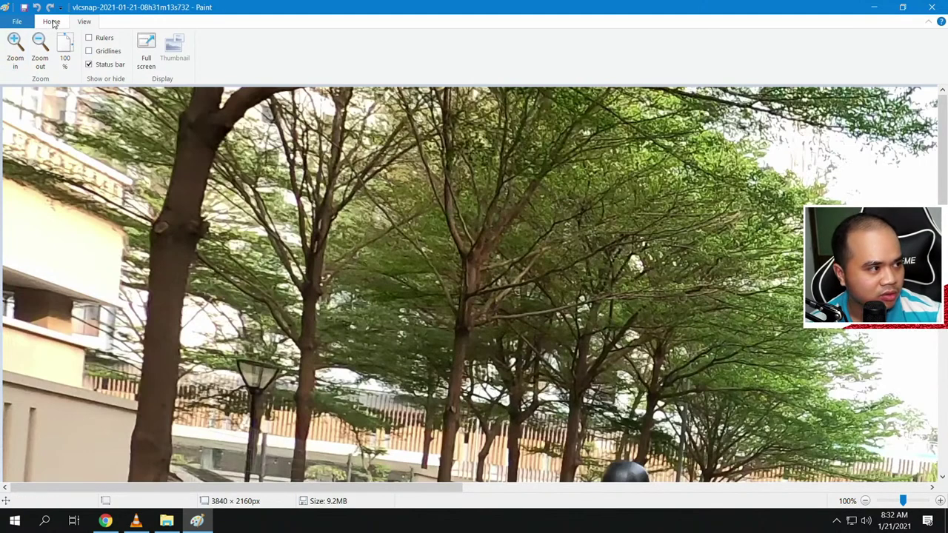
click(40, 58)
scroll(470, 284, down, 3)
scroll(470, 283, up, 3)
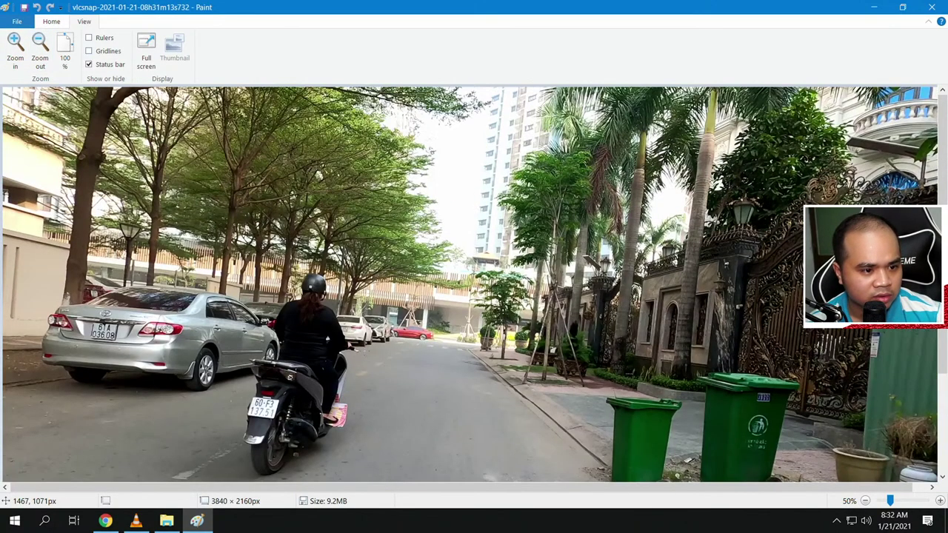
click(932, 9)
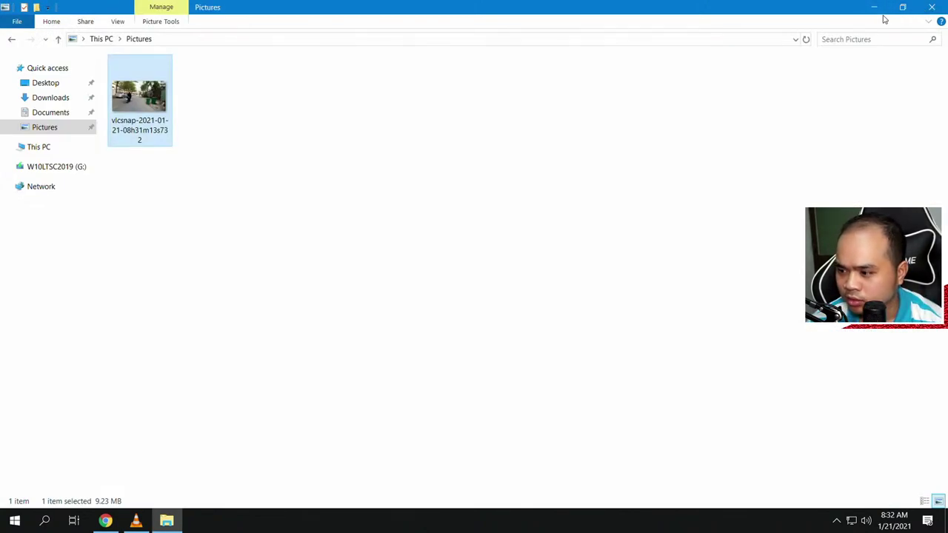
Minimize File Explorer, stop the GX034909 playback in VLC and minimize the player
click(875, 8)
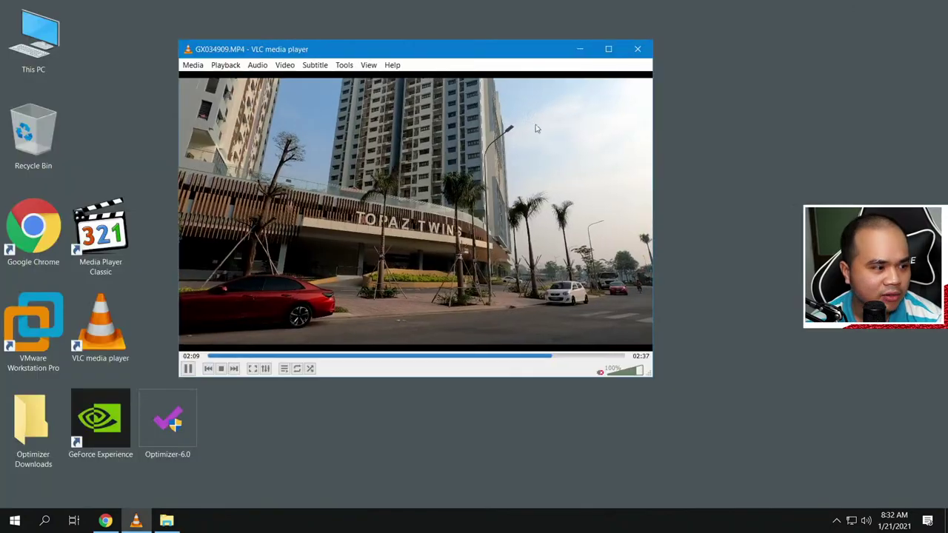
click(220, 369)
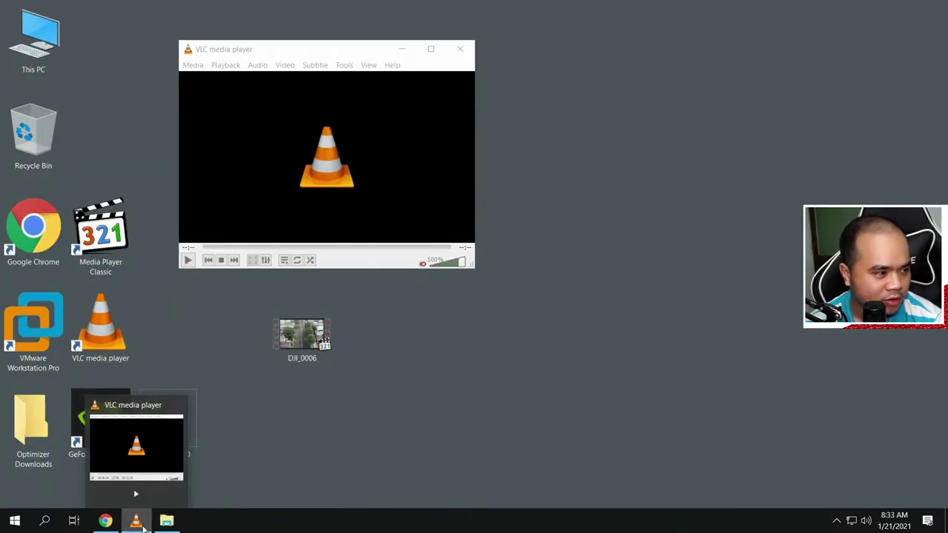
click(136, 521)
Look through the installed programs, including Windows Accessories and Windows Administrative Tools, for an app to view photos
click(14, 521)
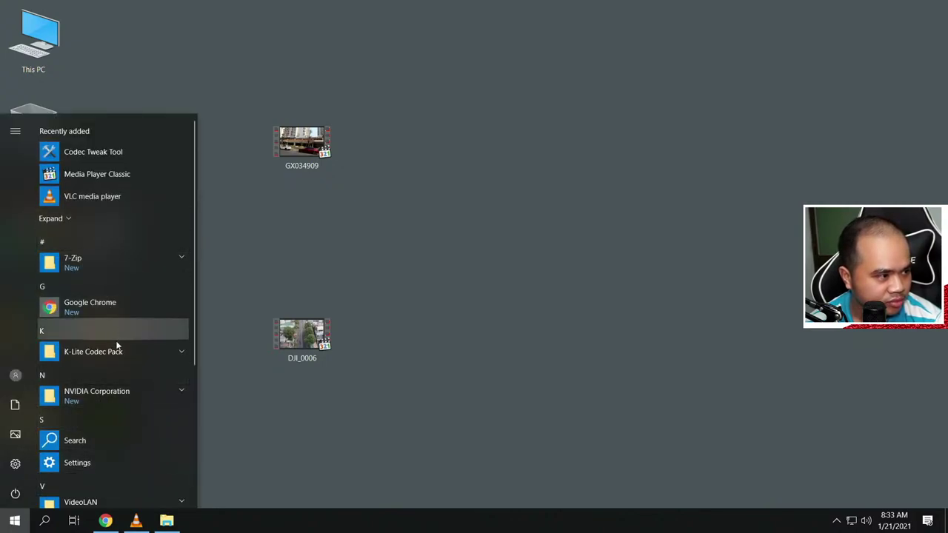
scroll(117, 348, down, 5)
scroll(117, 348, down, 1)
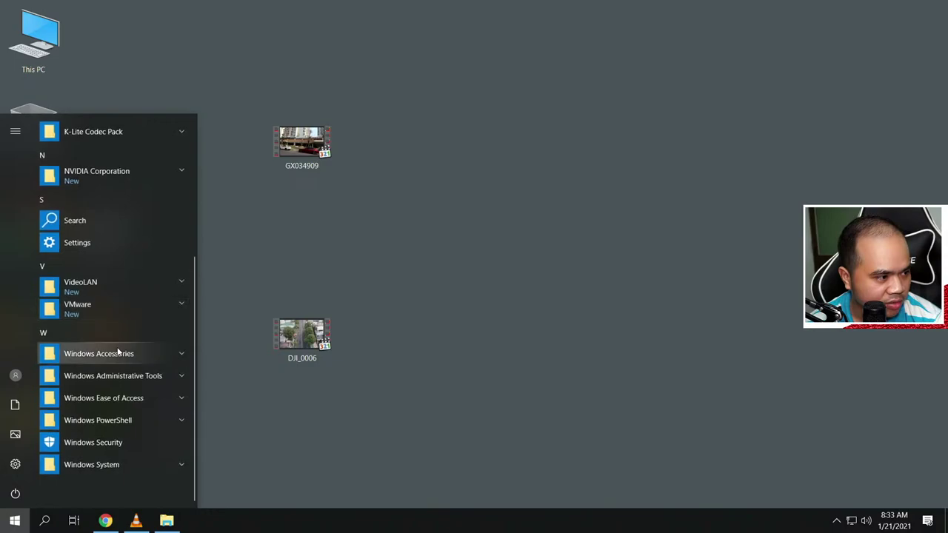
click(129, 355)
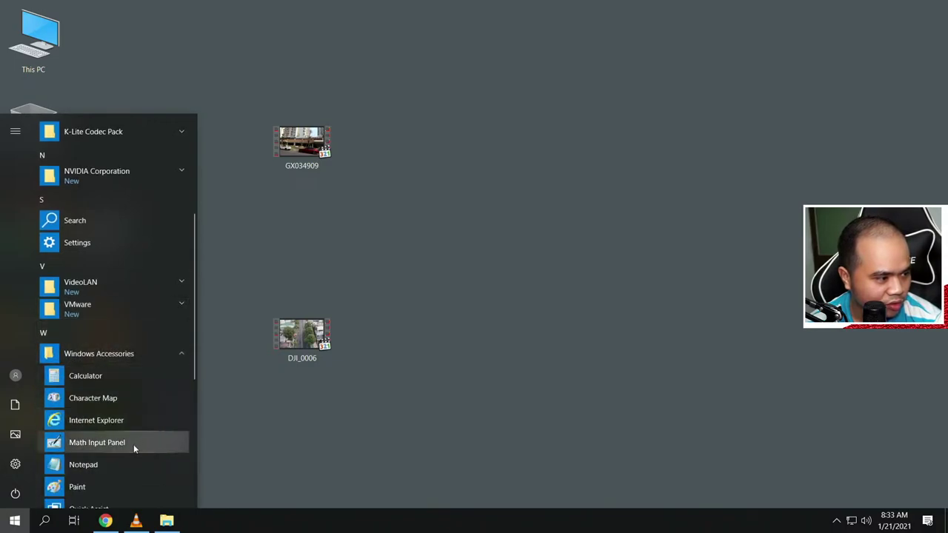
scroll(133, 445, down, 3)
scroll(134, 443, down, 2)
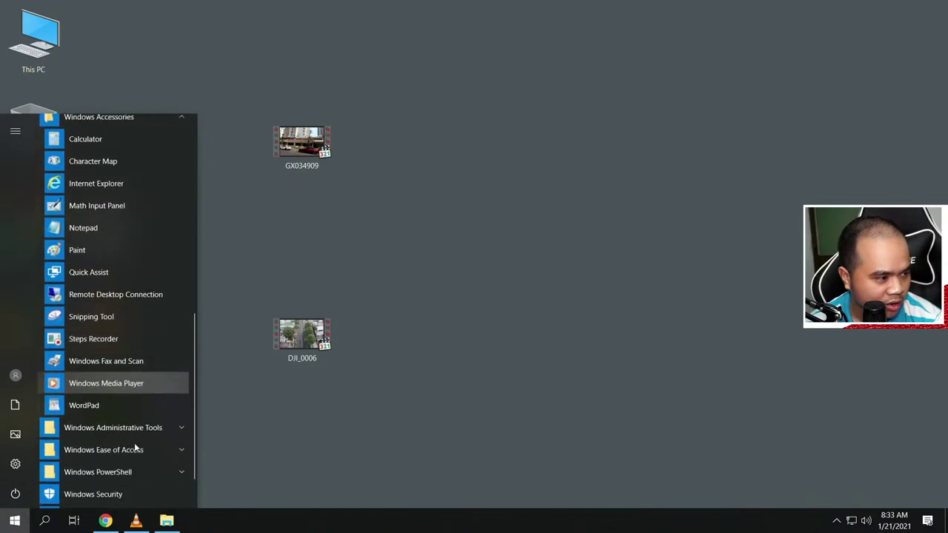
click(132, 379)
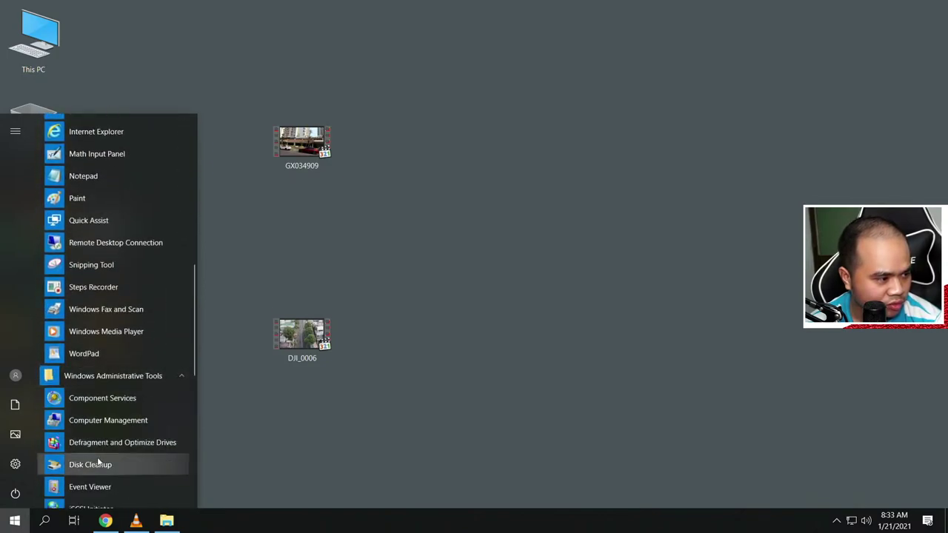
scroll(98, 461, down, 4)
scroll(100, 459, down, 5)
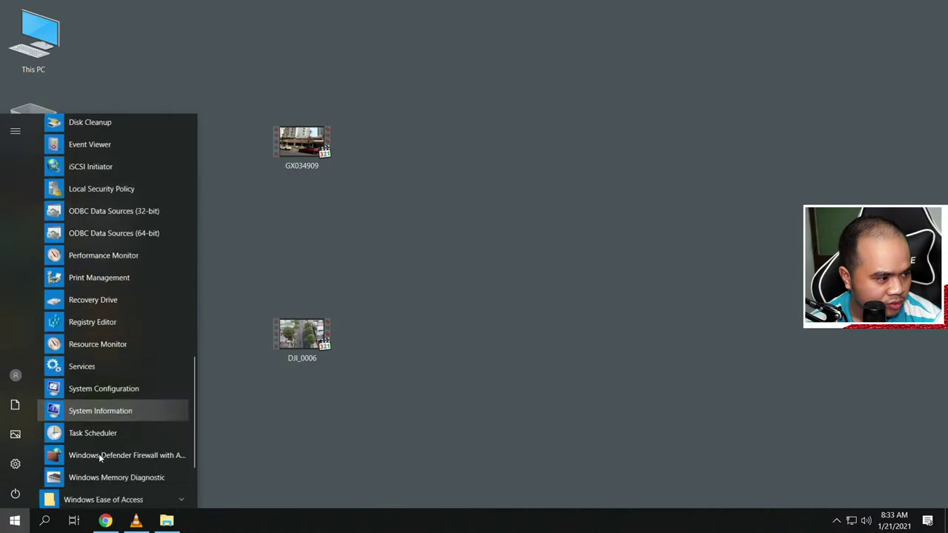
Switch to Chrome and search Google for "windows photo download" in the tab with the VLC results
click(105, 521)
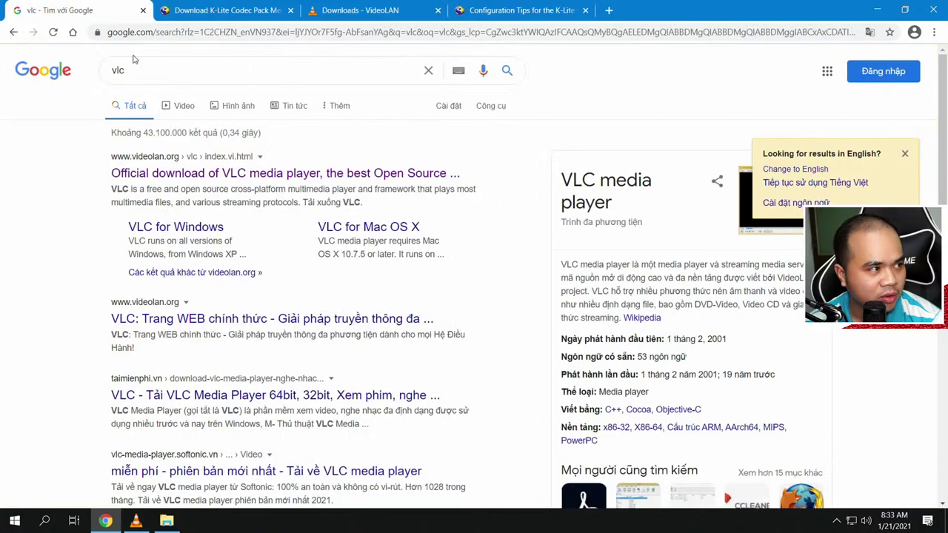
click(87, 9)
triple_click(165, 84)
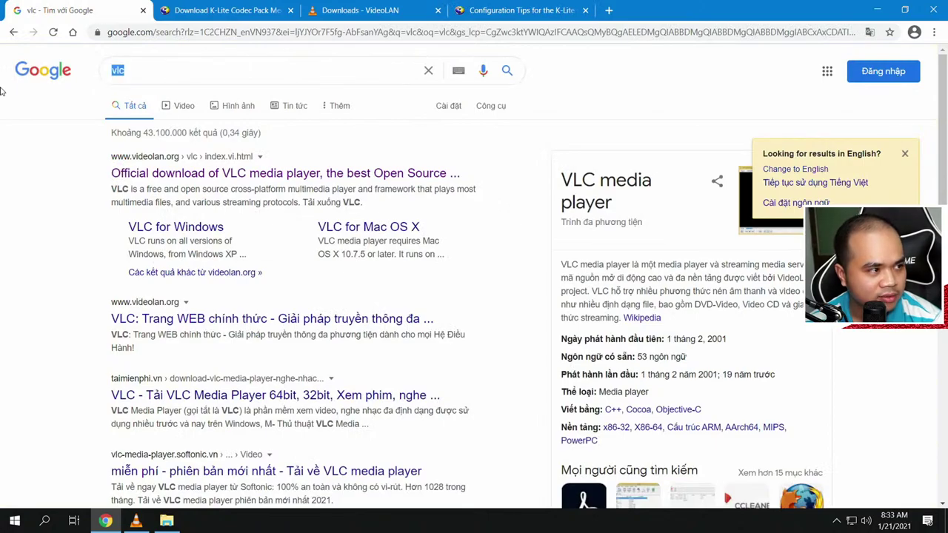
text(windows)
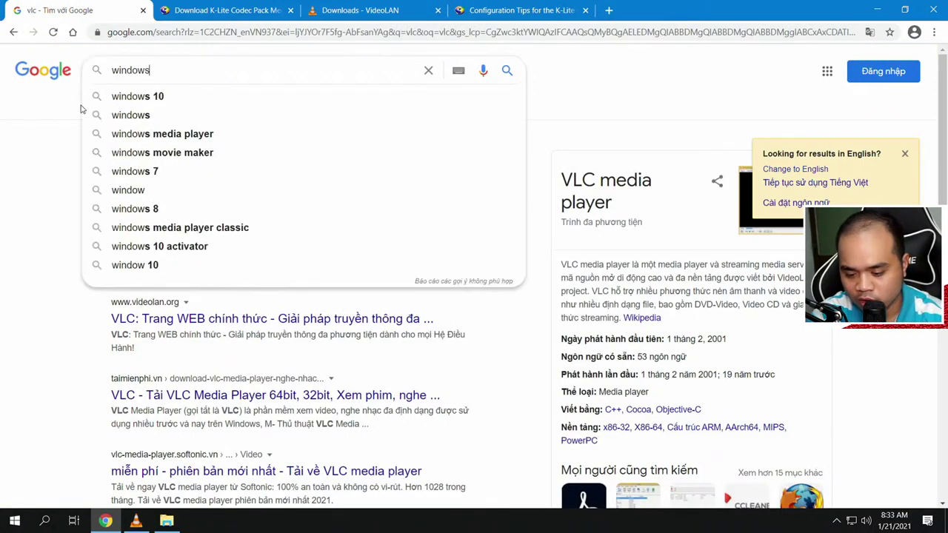
text( photo do)
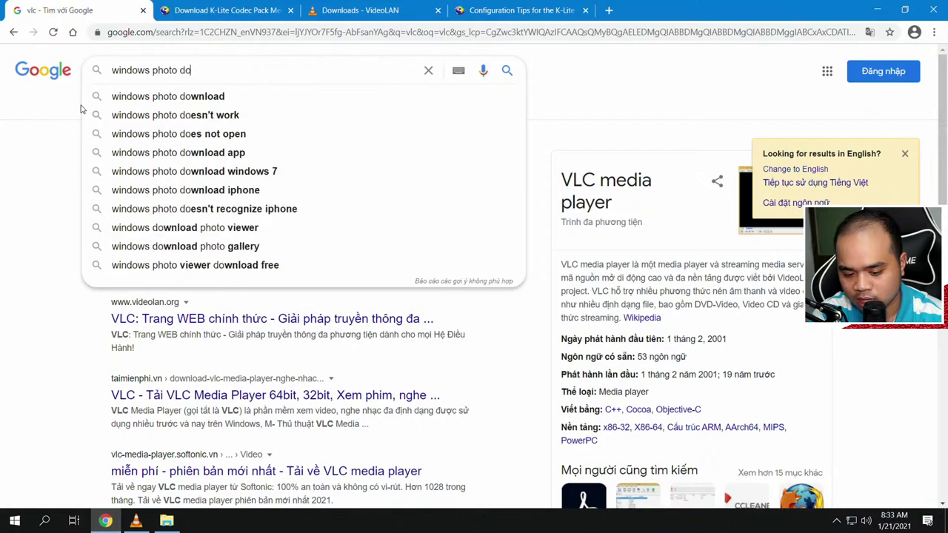
text(wnload)
key(Return)
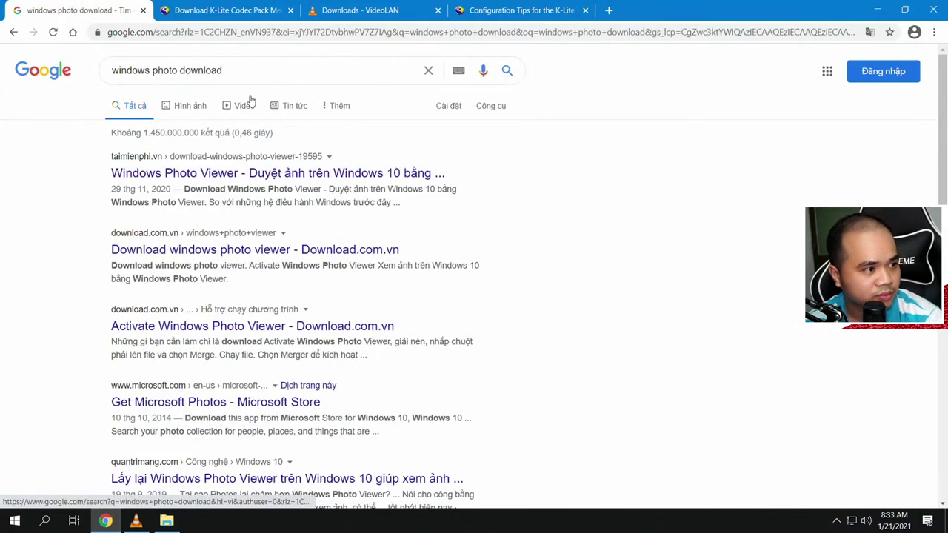
Download the Windows Photo Viewer 1.0 zip from Taimienphi.vn using Link File 1 and show it in its folder
click(273, 172)
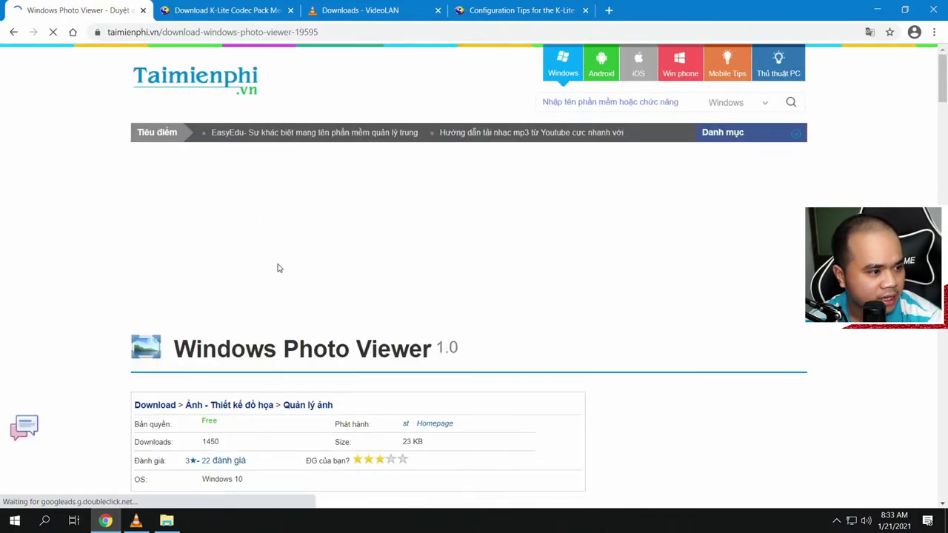
scroll(293, 266, down, 2)
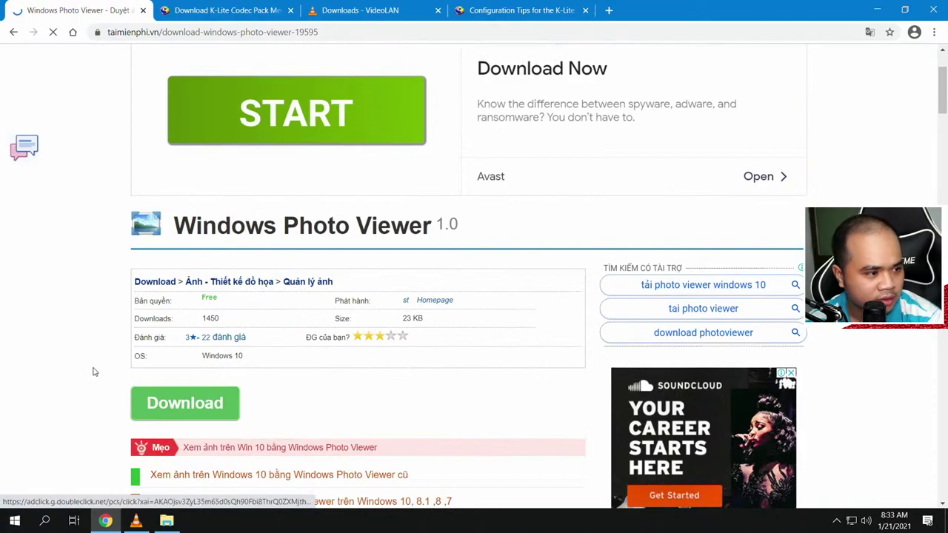
click(178, 419)
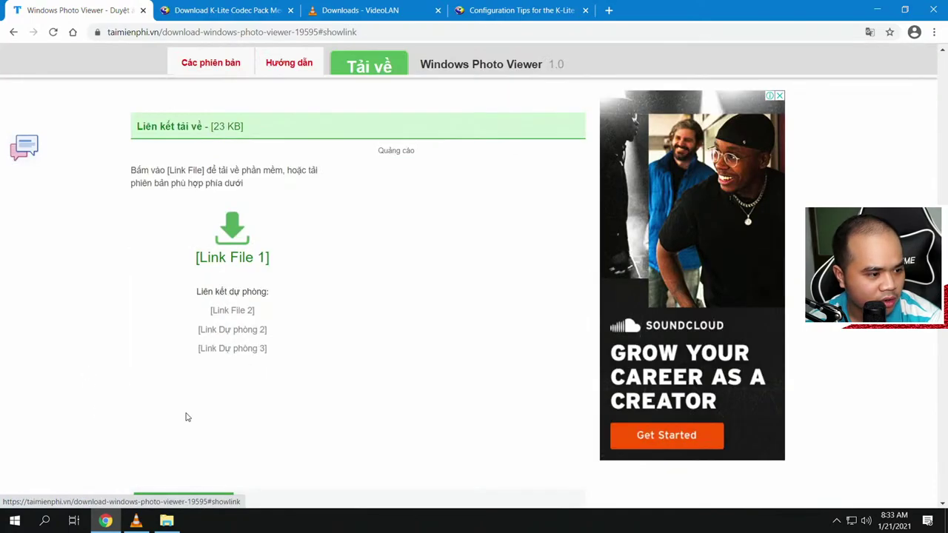
click(232, 257)
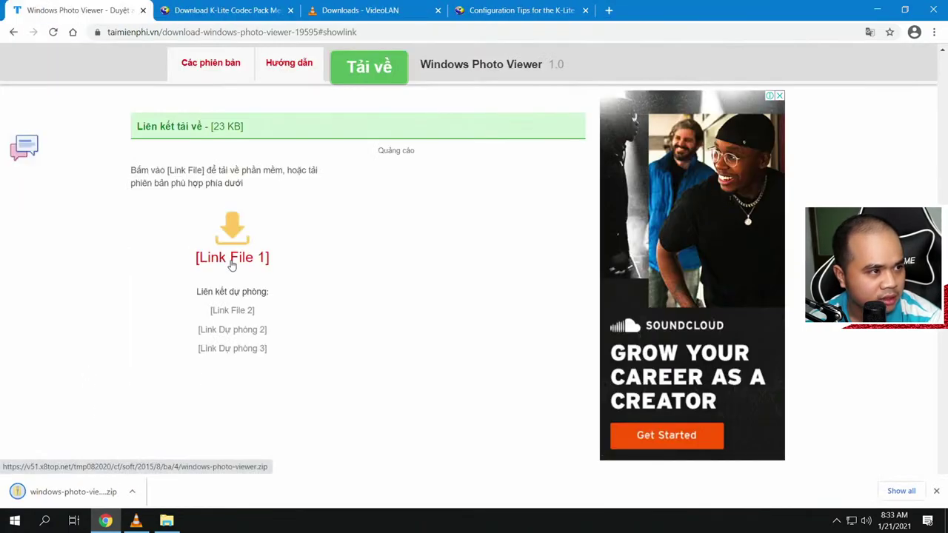
click(132, 491)
click(169, 450)
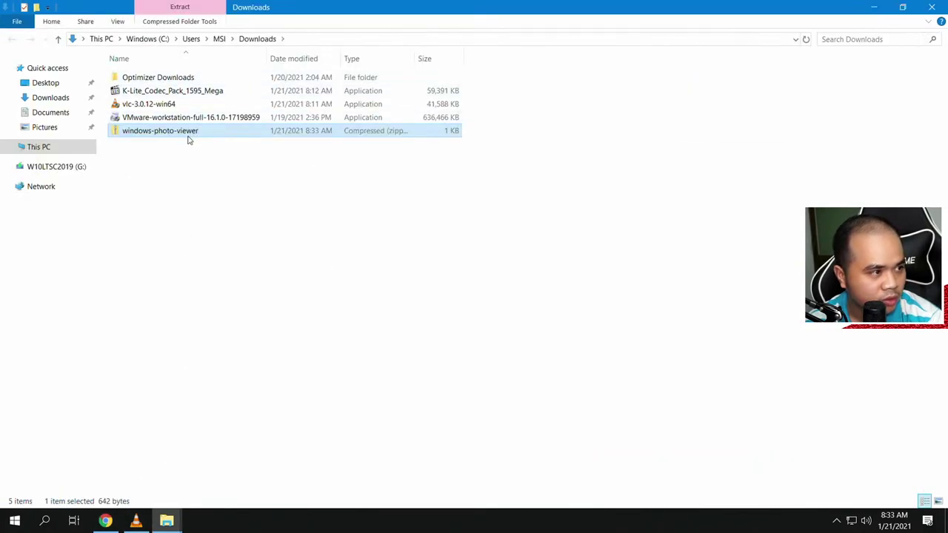
Extract the windows-photo-viewer zip into its own folder with 7-Zip and open the extracted folder
right_click(188, 136)
mouse_move(226, 190)
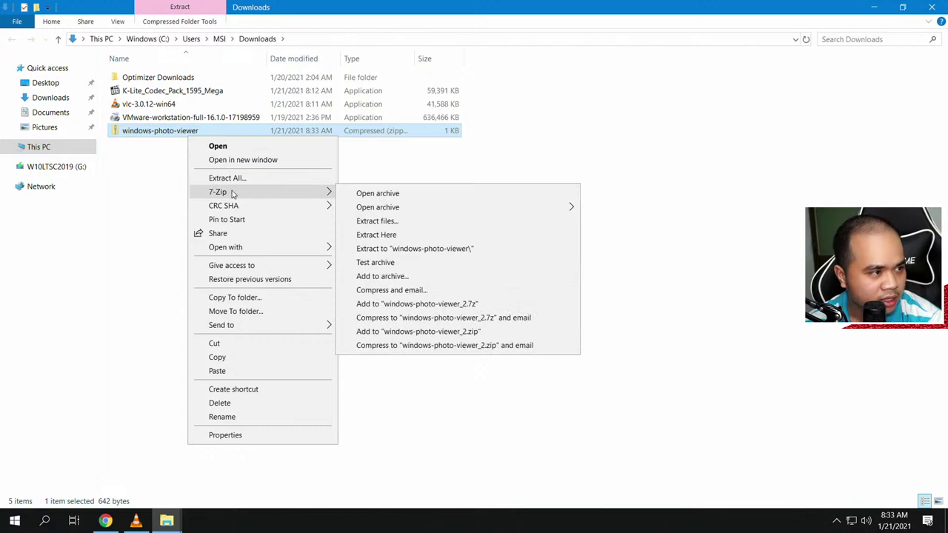
click(374, 249)
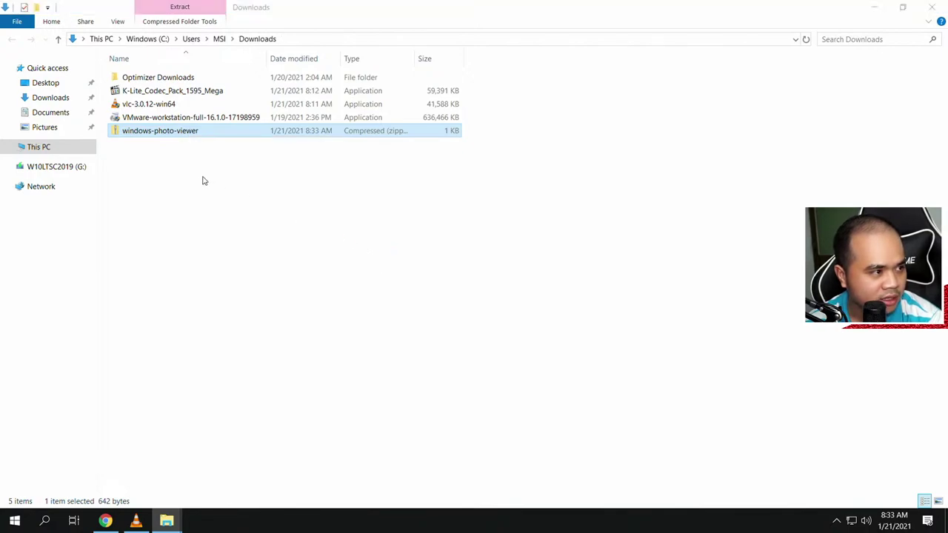
double_click(148, 90)
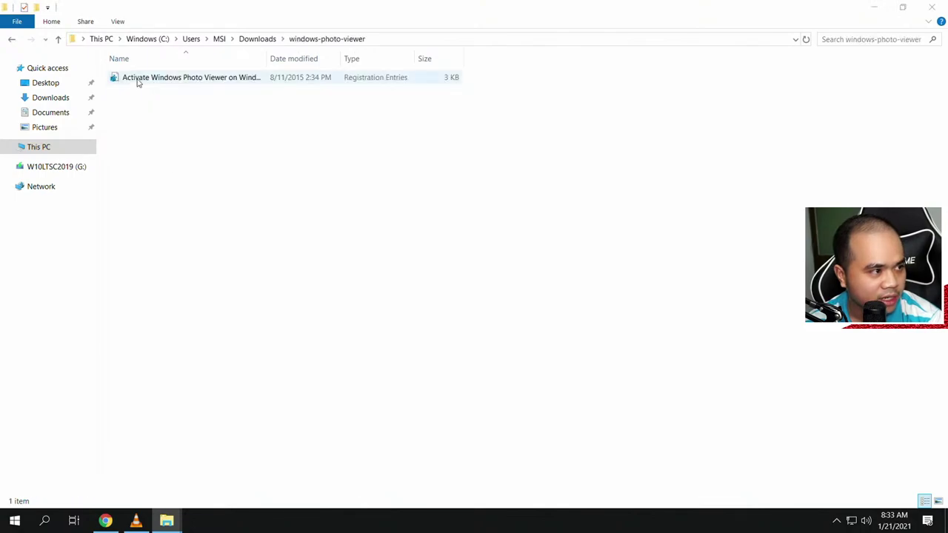
Add the Activate Windows Photo Viewer on Windows 10 entries to the registry, accepting the confirmations
double_click(140, 78)
click(443, 342)
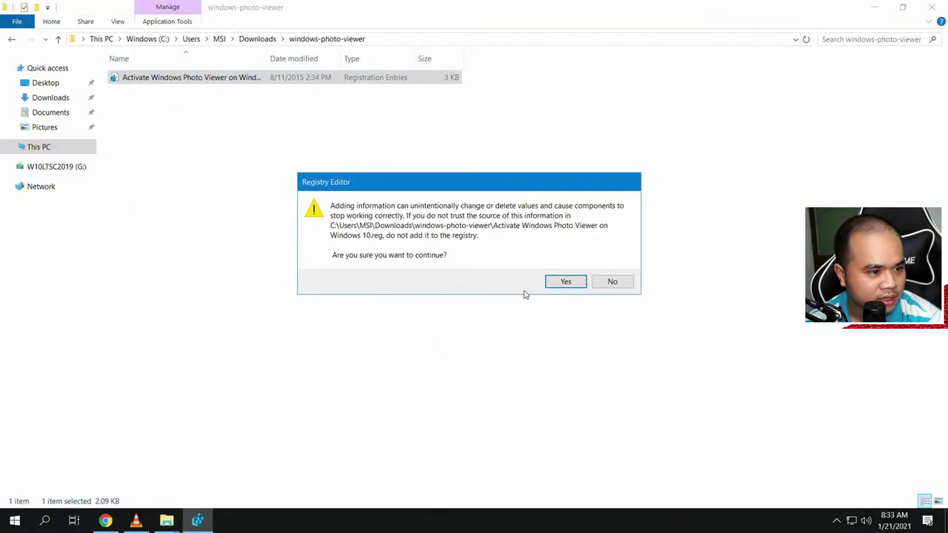
click(552, 282)
click(604, 268)
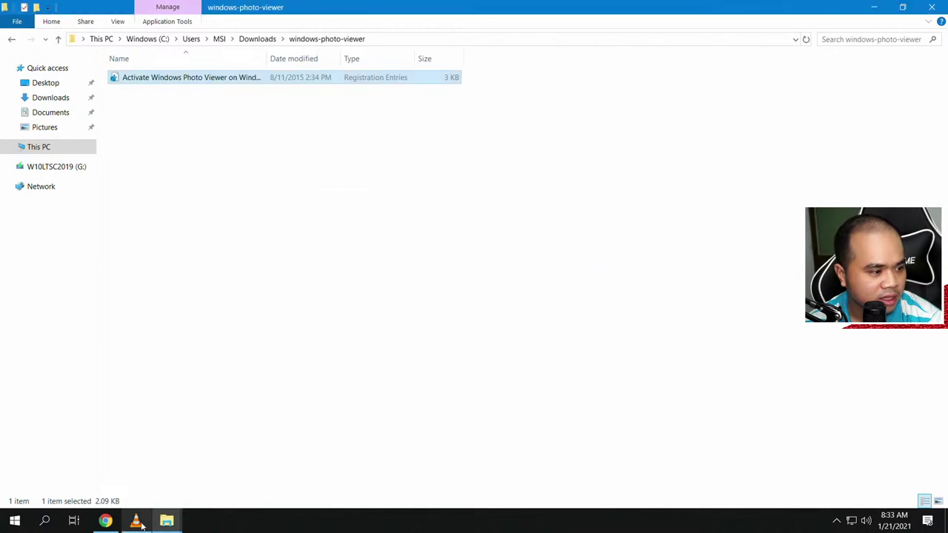
Minimize File Explorer and Chrome, and look through the installed programs, including Windows System, for the photo viewer
mouse_move(177, 511)
click(875, 8)
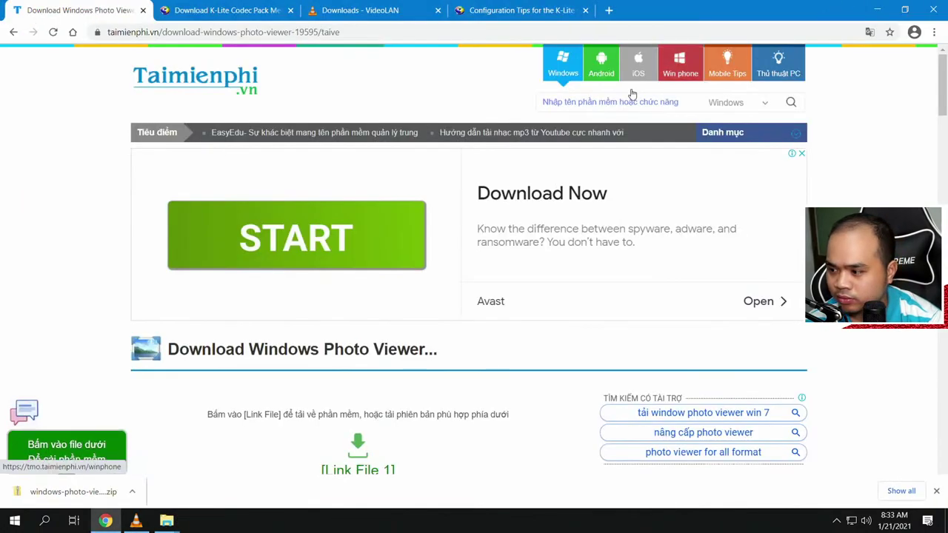
click(877, 10)
click(15, 521)
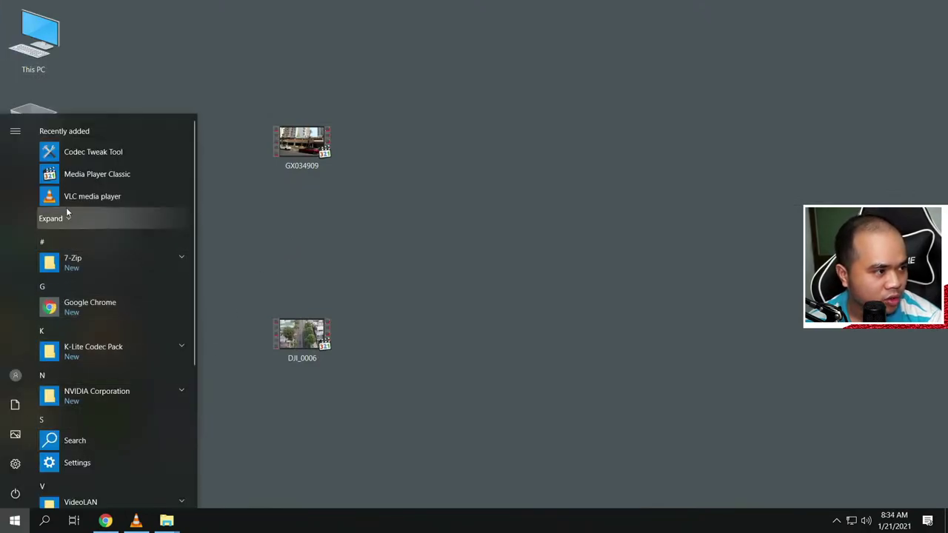
scroll(95, 390, down, 3)
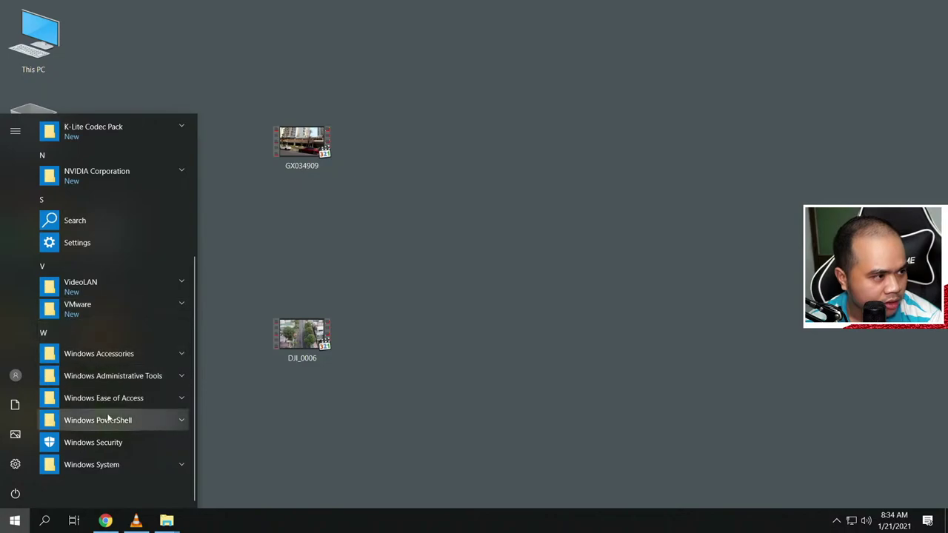
click(120, 473)
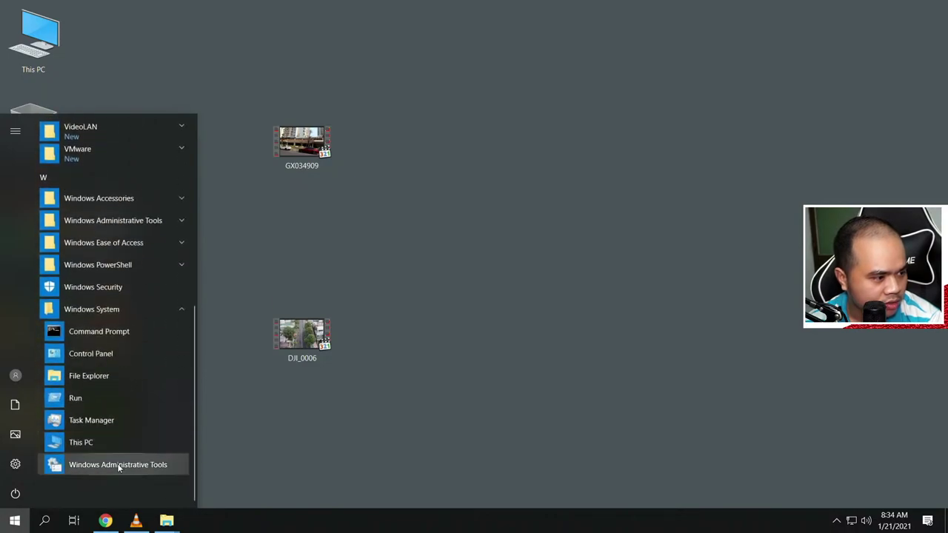
click(106, 309)
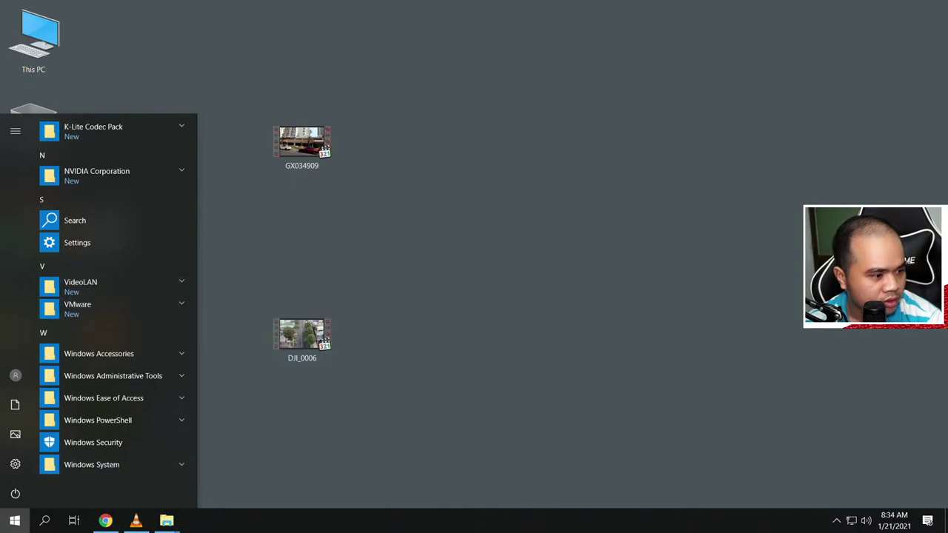
Open the VLC snapshot in the Pictures folder with Windows Photo Viewer and choose to always use it for .png files
mouse_move(167, 520)
click(88, 468)
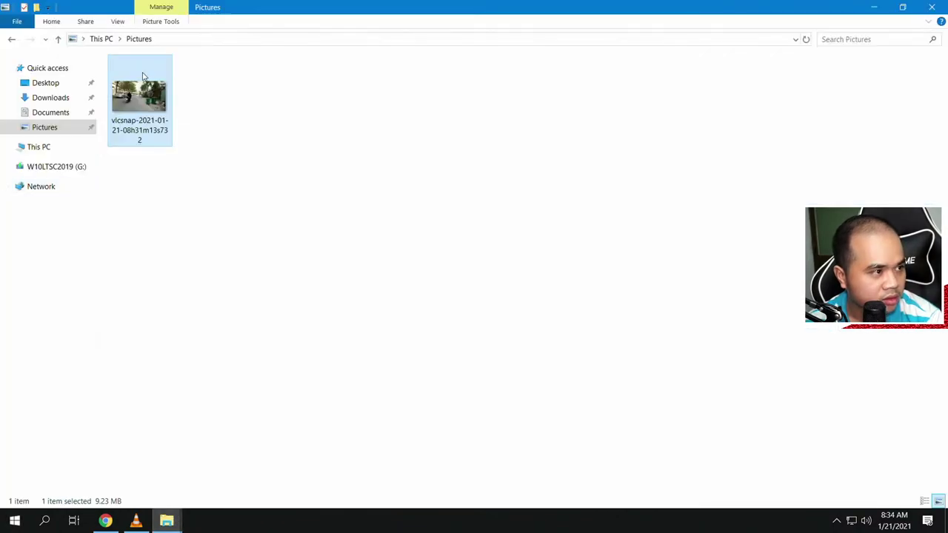
right_click(143, 72)
mouse_move(196, 191)
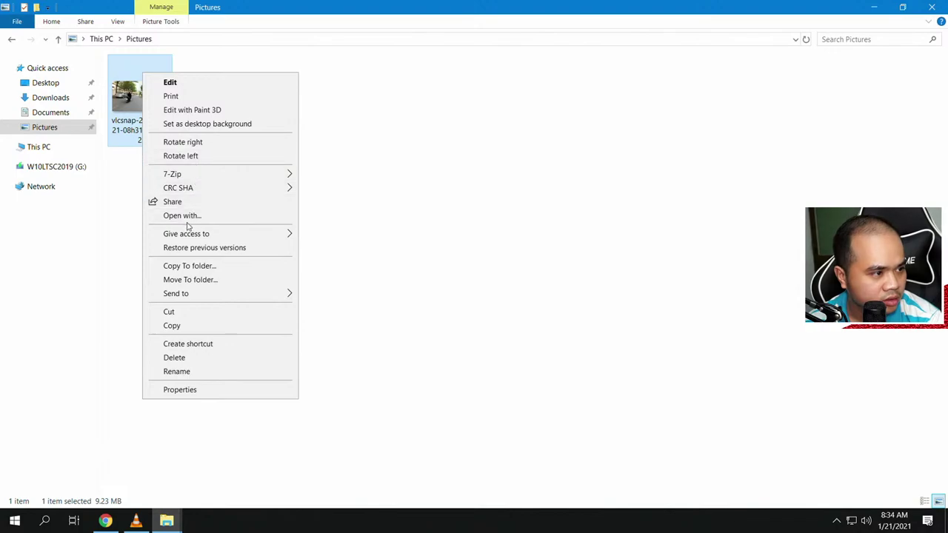
click(185, 216)
click(406, 264)
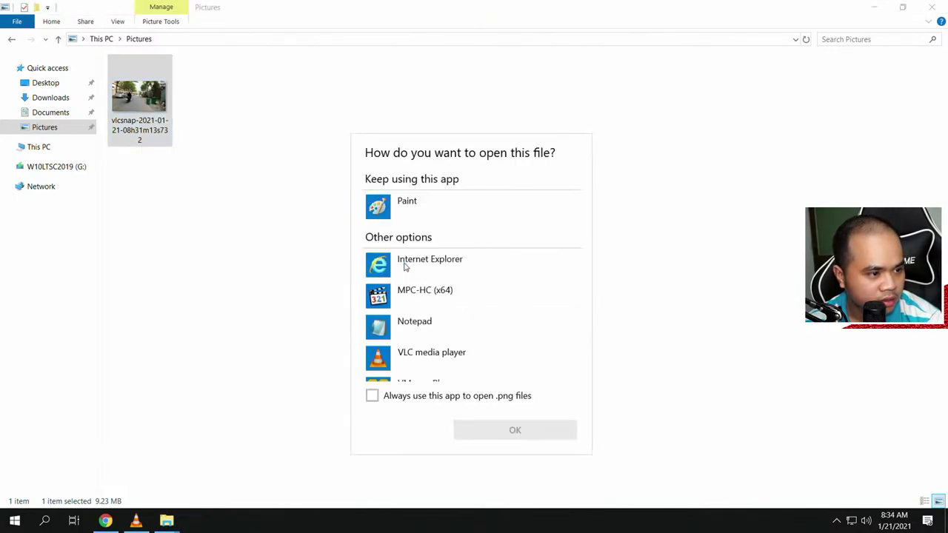
scroll(423, 347, down, 1)
scroll(423, 346, down, 3)
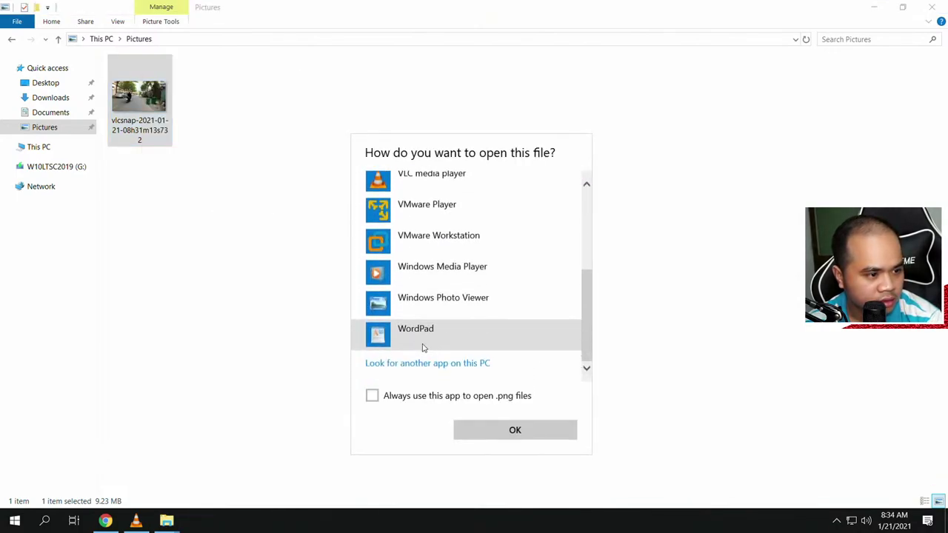
click(465, 307)
click(374, 396)
click(504, 425)
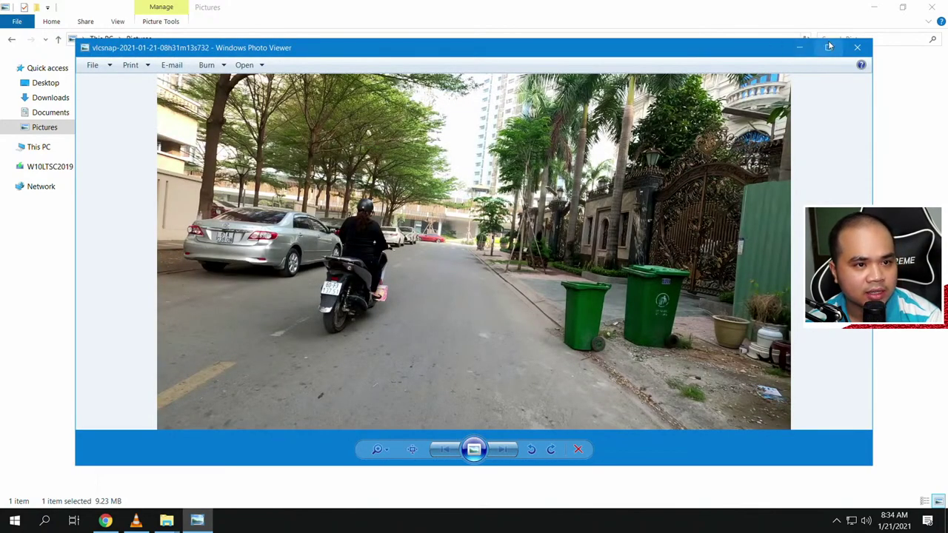
View the snapshot in the maximized Windows Photo Viewer, and close both the viewer and the Paint window showing it
click(830, 46)
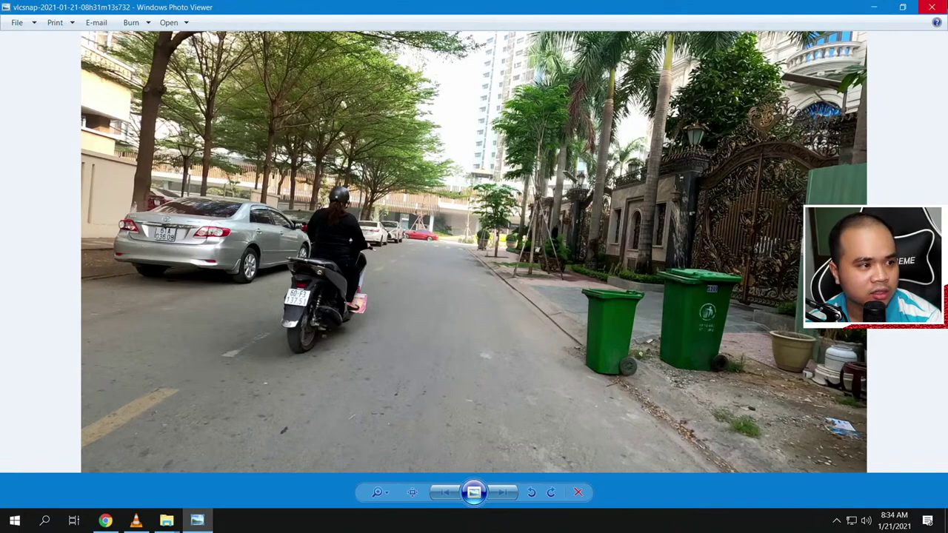
click(932, 6)
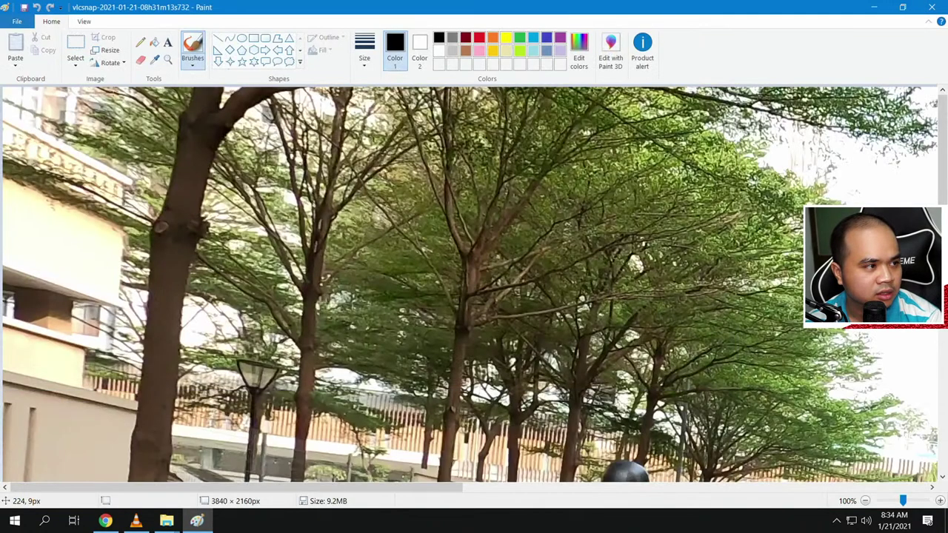
click(932, 6)
Open the snapshot with Windows Photo Viewer again, close the viewer and minimize File Explorer
right_click(146, 97)
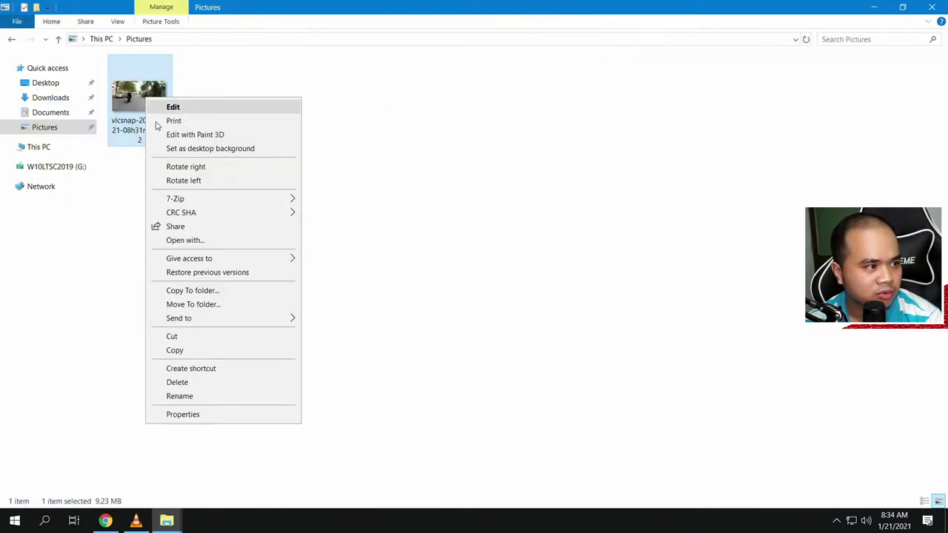
click(216, 242)
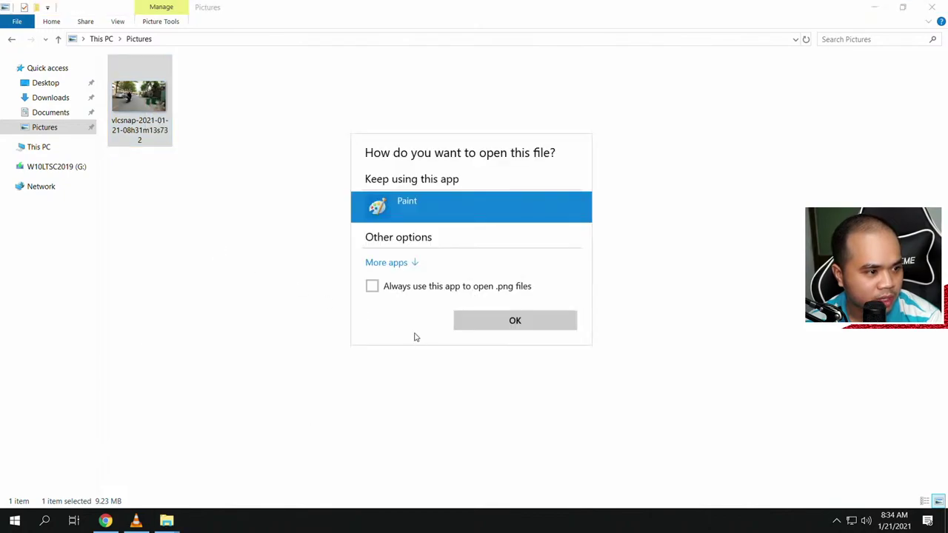
click(412, 260)
scroll(407, 358, down, 5)
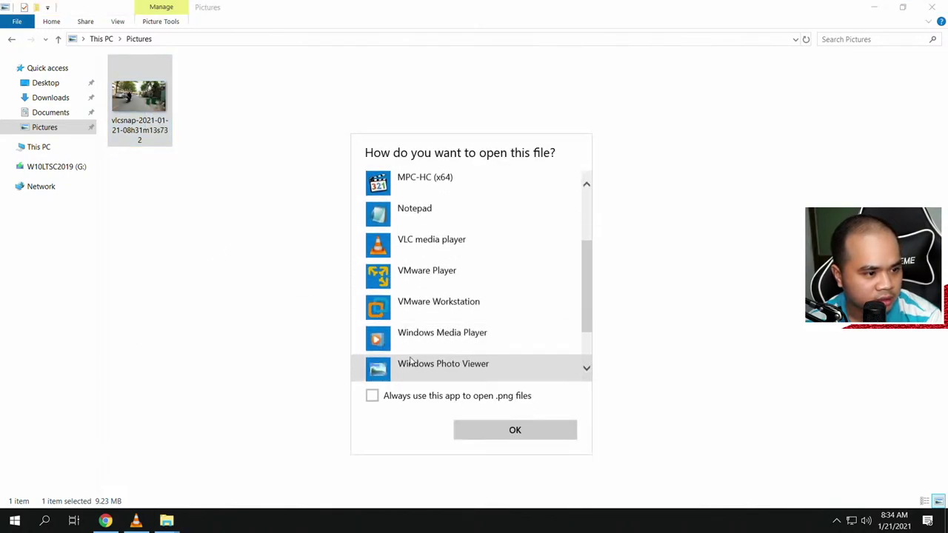
click(417, 303)
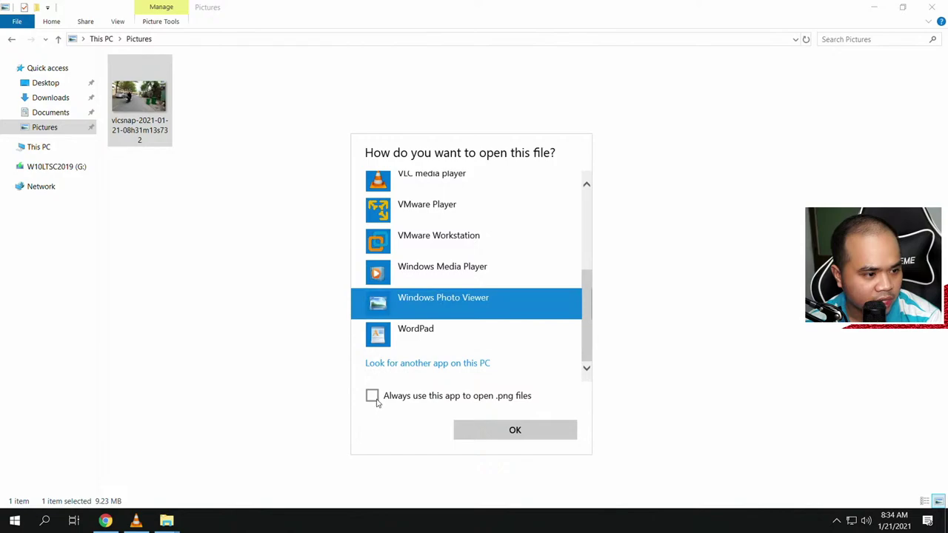
click(485, 427)
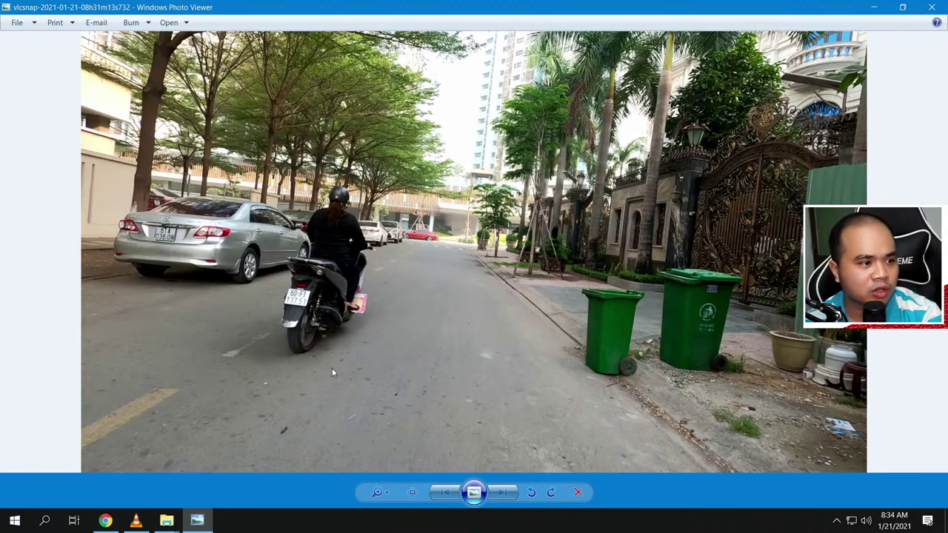
click(932, 6)
click(868, 11)
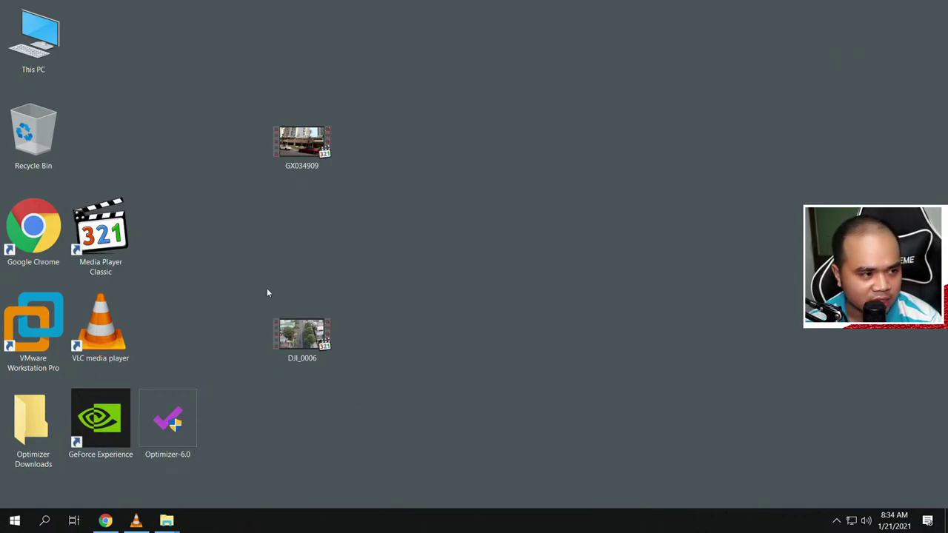
Play GX034909 in VLC media player at full screen and pause it about 5 seconds in
right_click(300, 169)
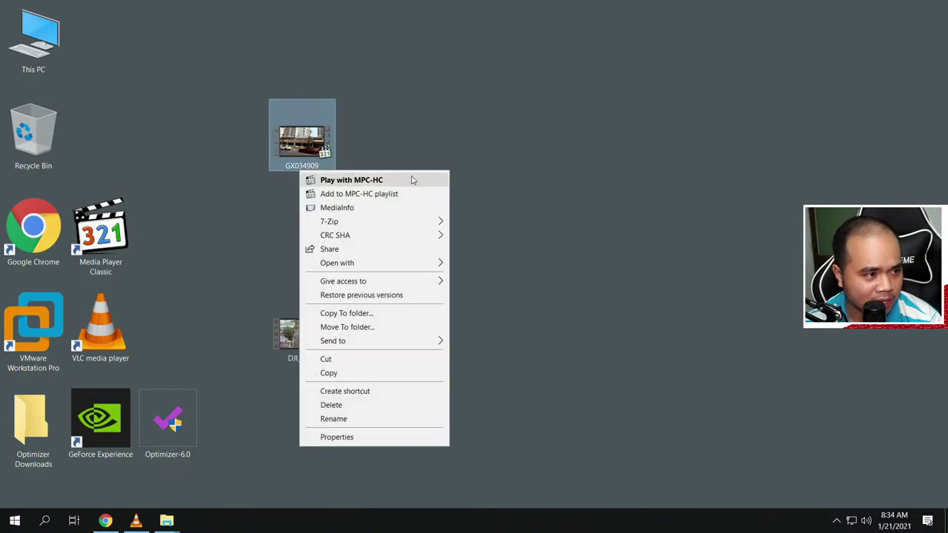
mouse_move(349, 263)
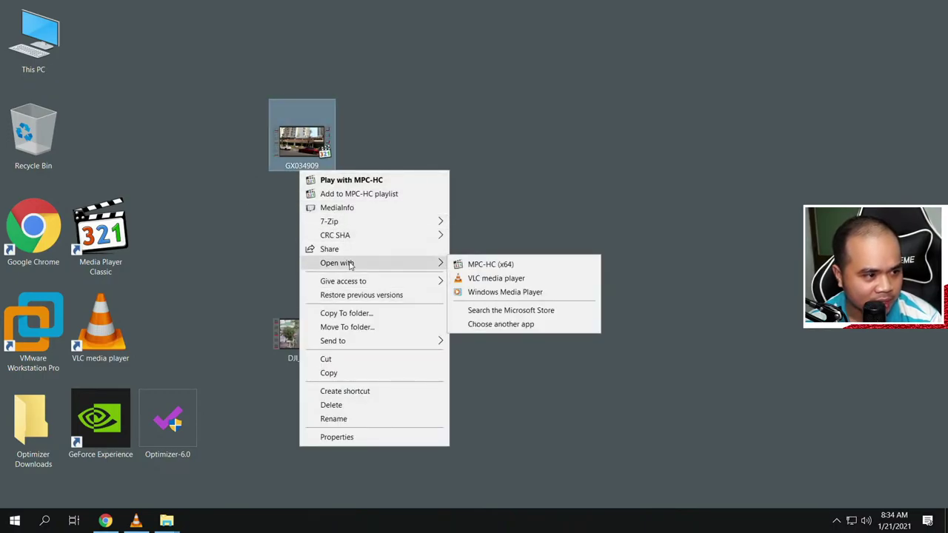
click(475, 280)
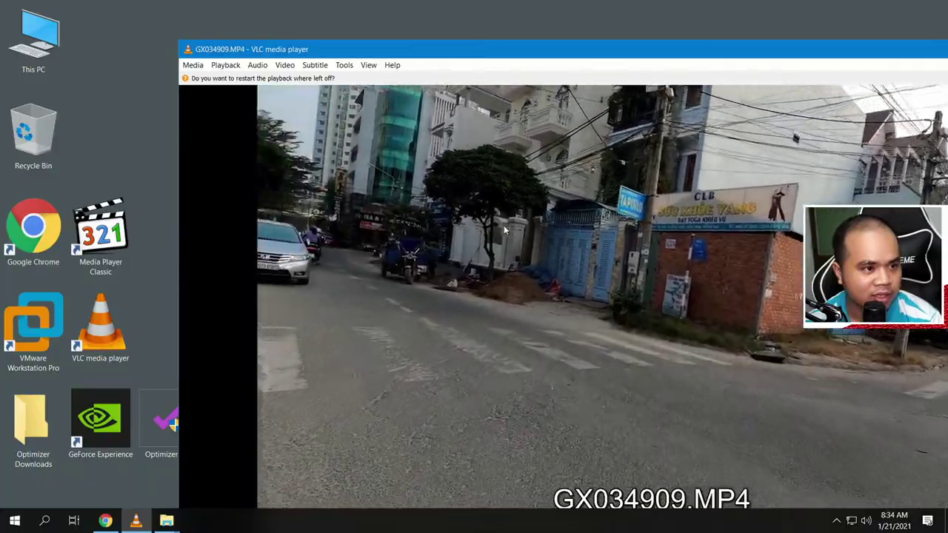
double_click(504, 231)
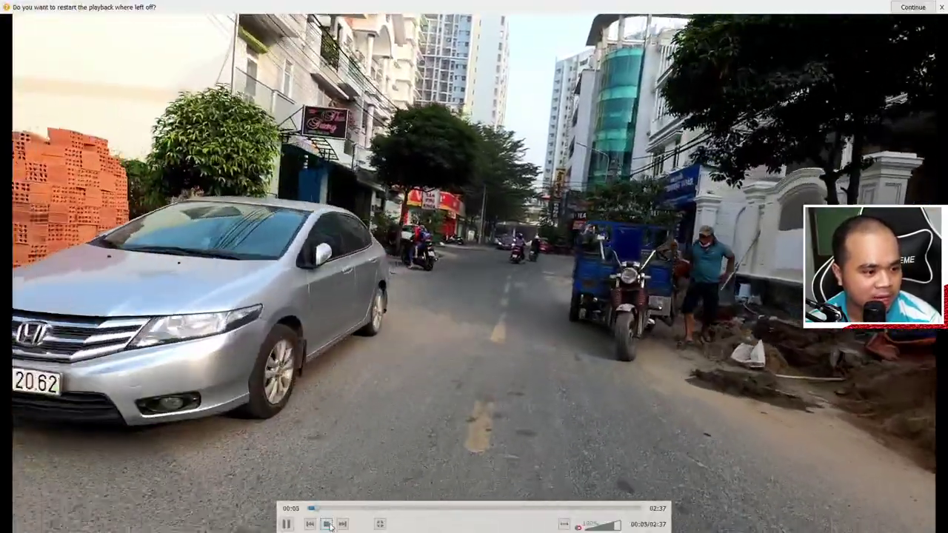
key(space)
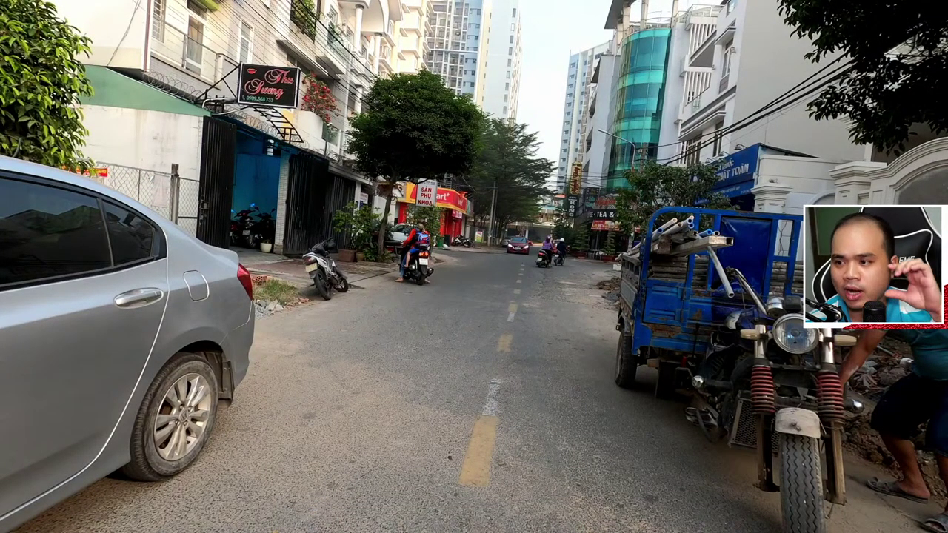
Move the windowed VLC player fully into view on the desktop and locate its Take Snapshot command
mouse_move(477, 151)
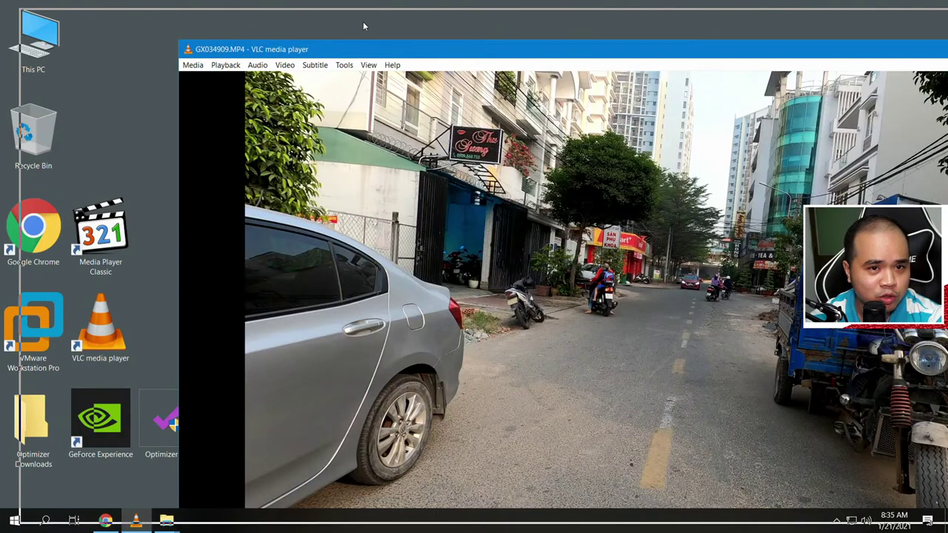
key(super+Up)
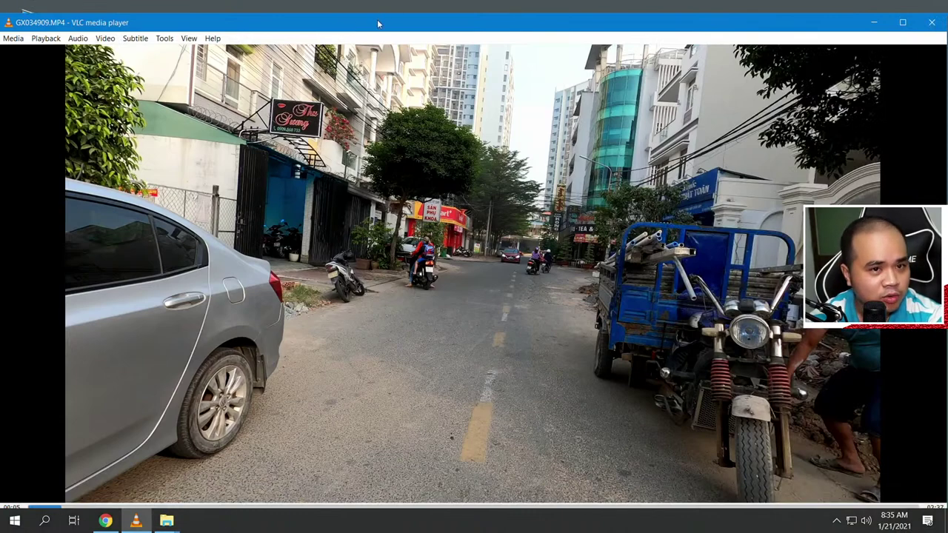
drag(378, 26, 385, 20)
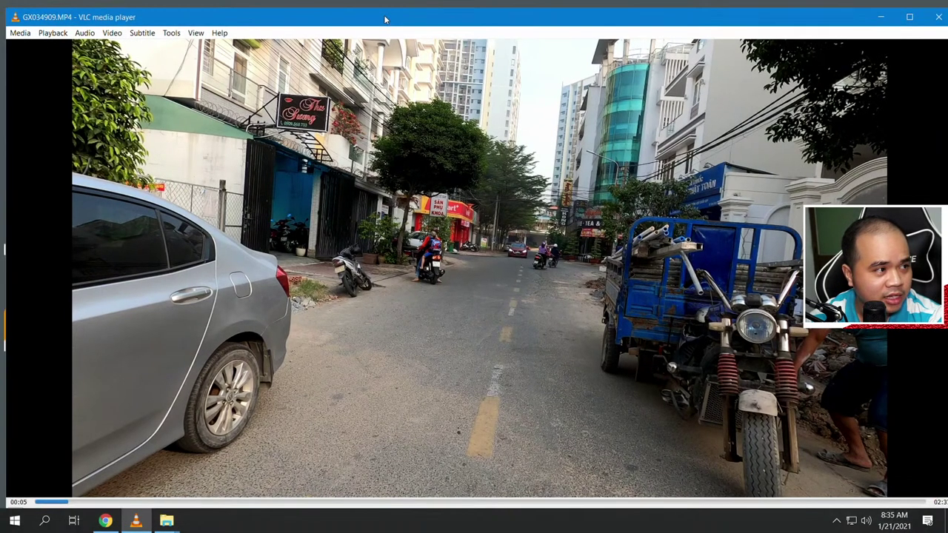
click(112, 33)
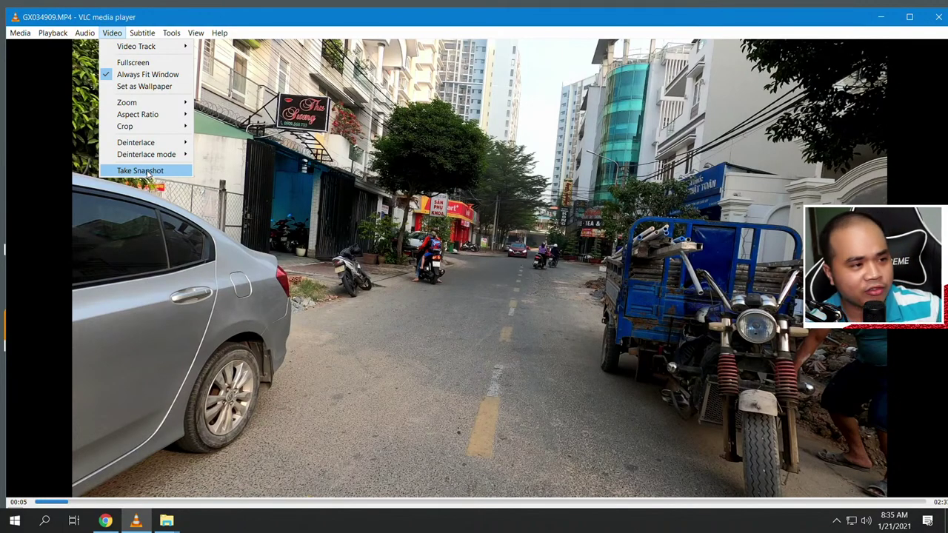
Skim forward through the paused GX034909 video to the frame at about 01:46
click(270, 502)
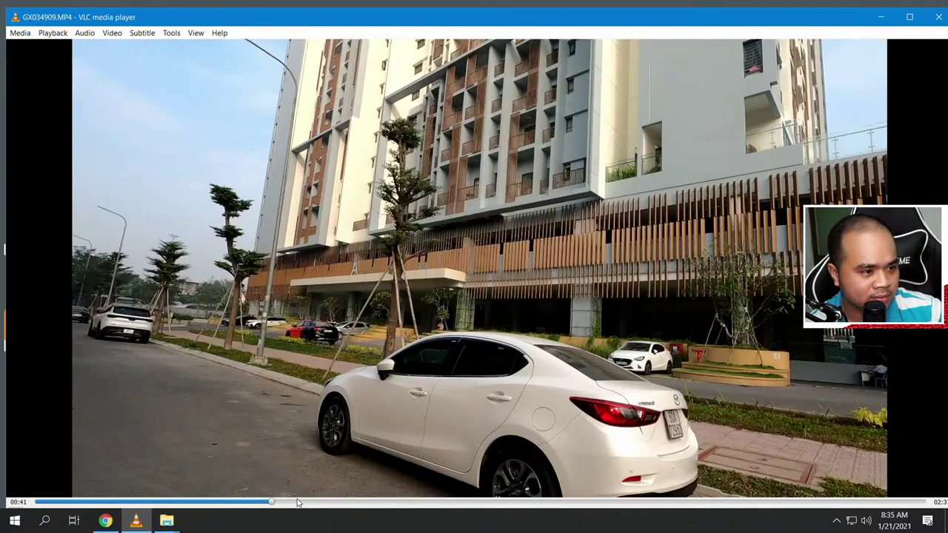
click(297, 503)
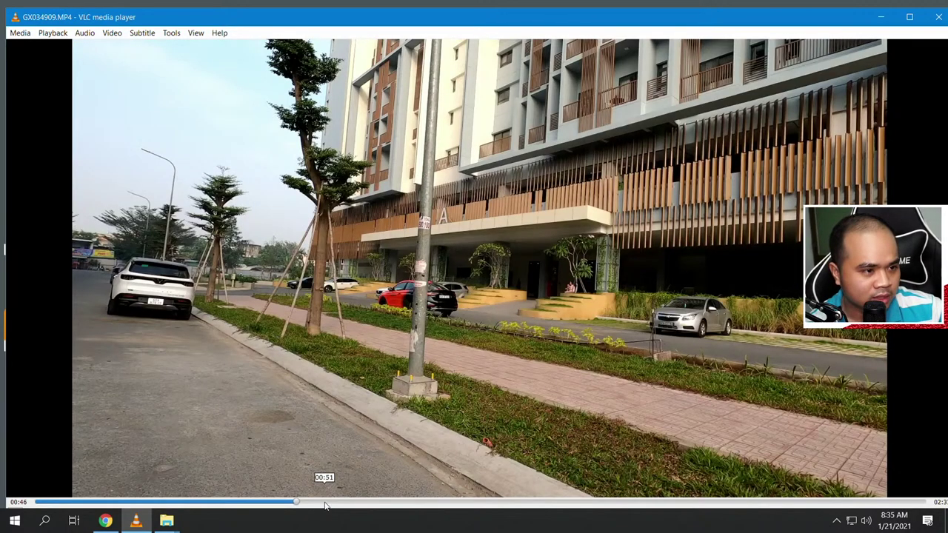
click(324, 503)
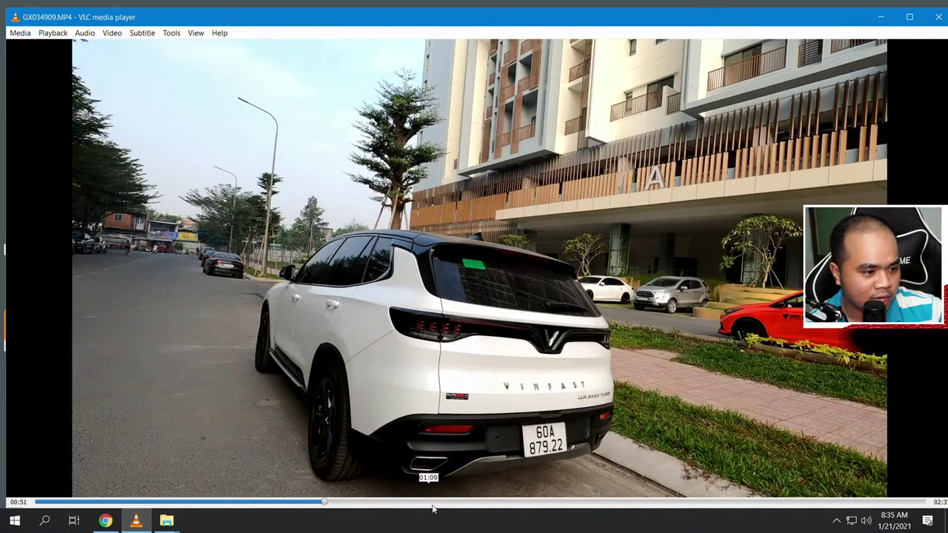
click(491, 504)
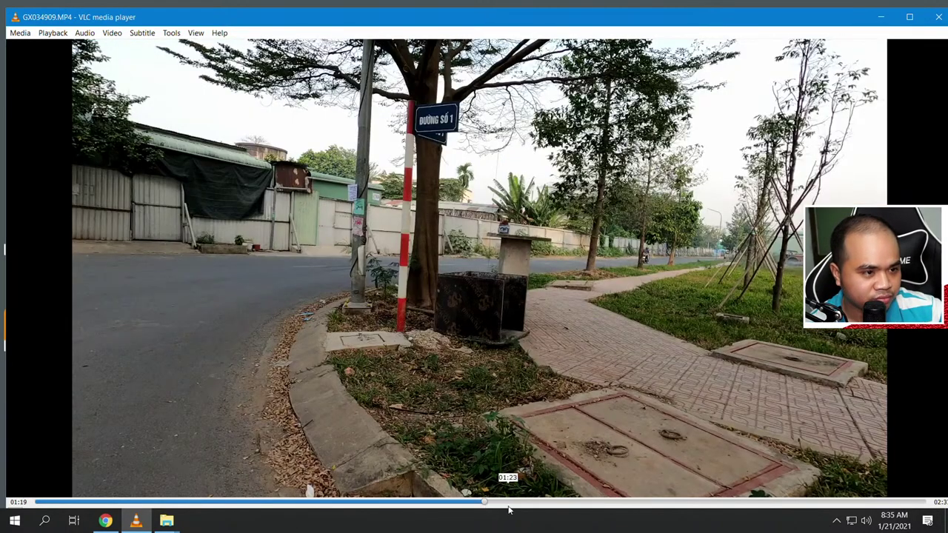
click(510, 504)
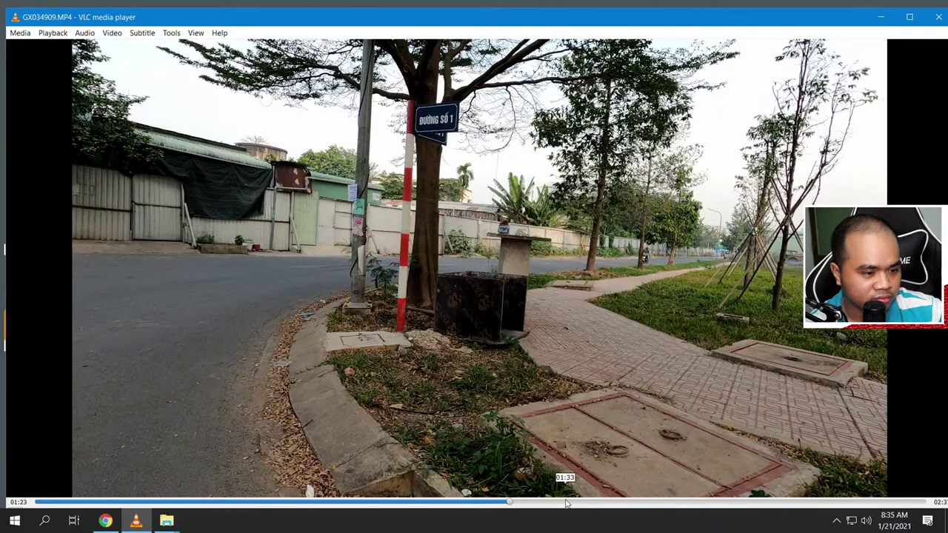
click(581, 504)
click(639, 504)
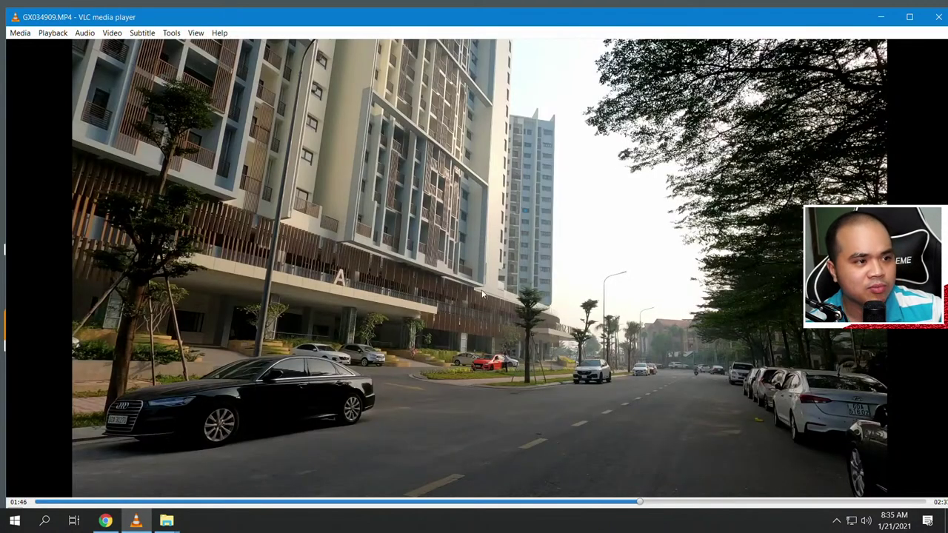
Take a snapshot of the current video frame and minimize VLC media player
click(112, 32)
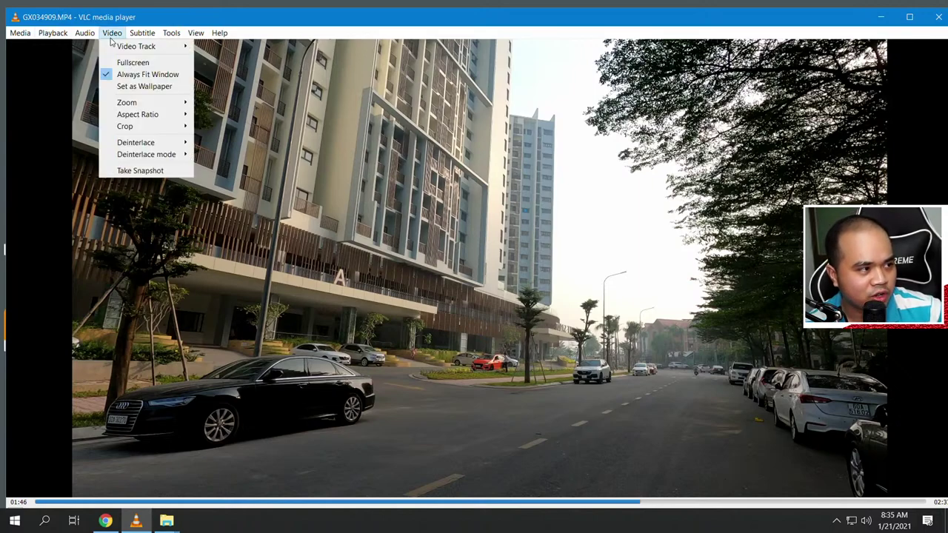
click(126, 171)
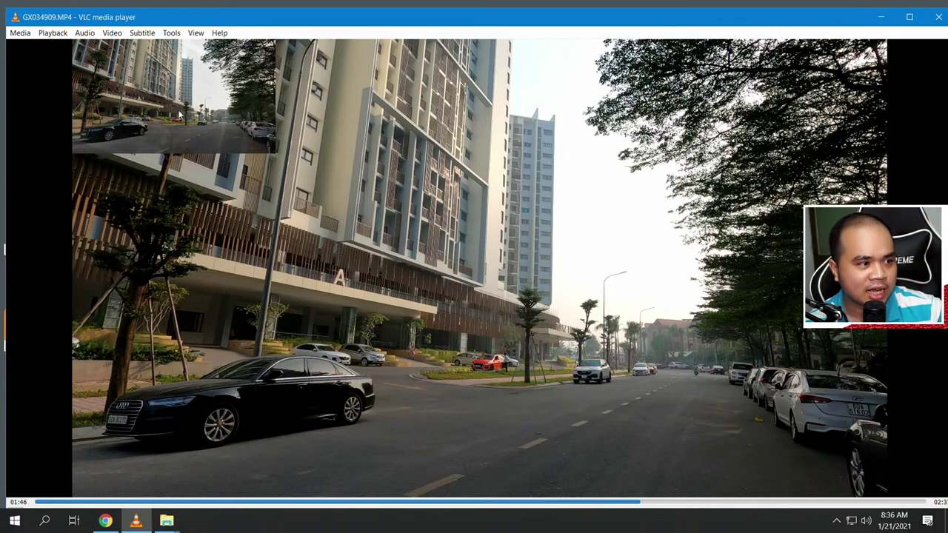
mouse_move(168, 524)
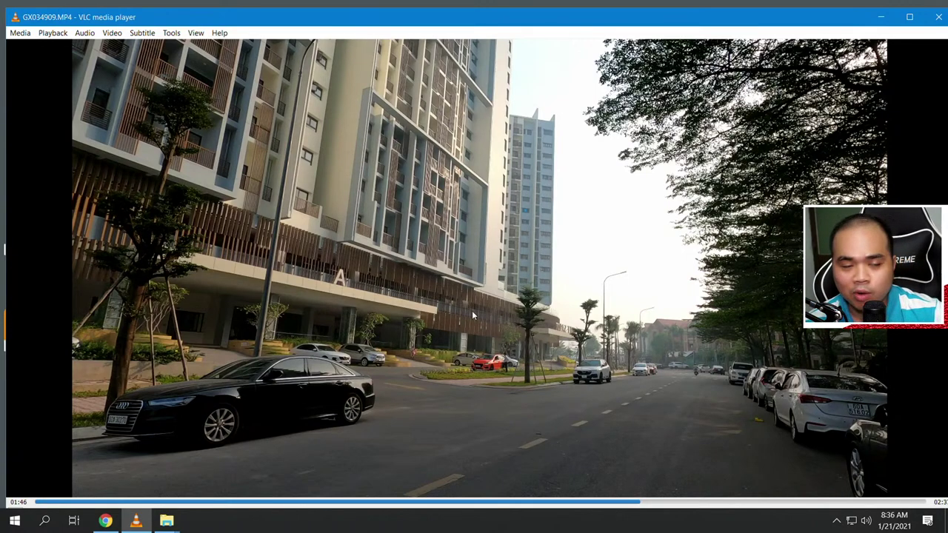
click(881, 17)
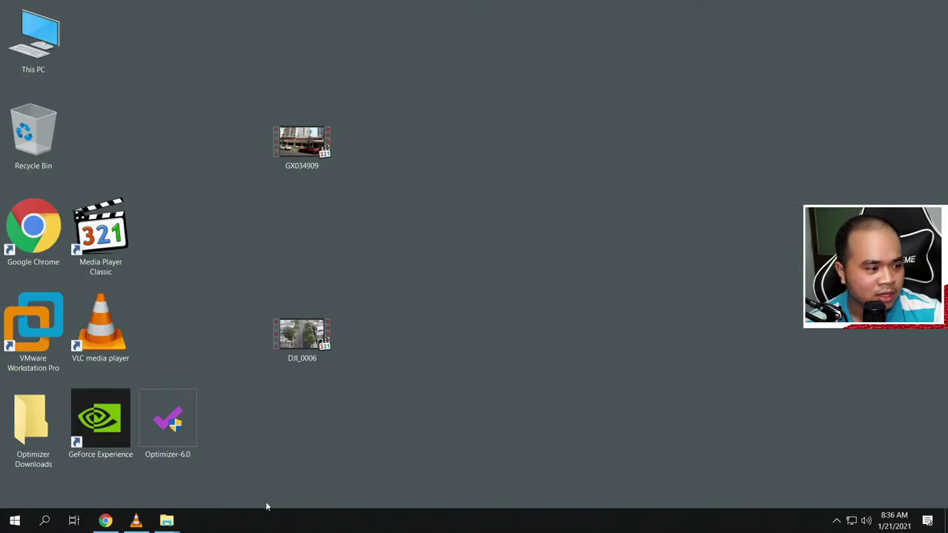
Open the GX034909 video from the desktop with MPC-HC (x64), pause it and seek to about 00:40
right_click(286, 154)
mouse_move(332, 254)
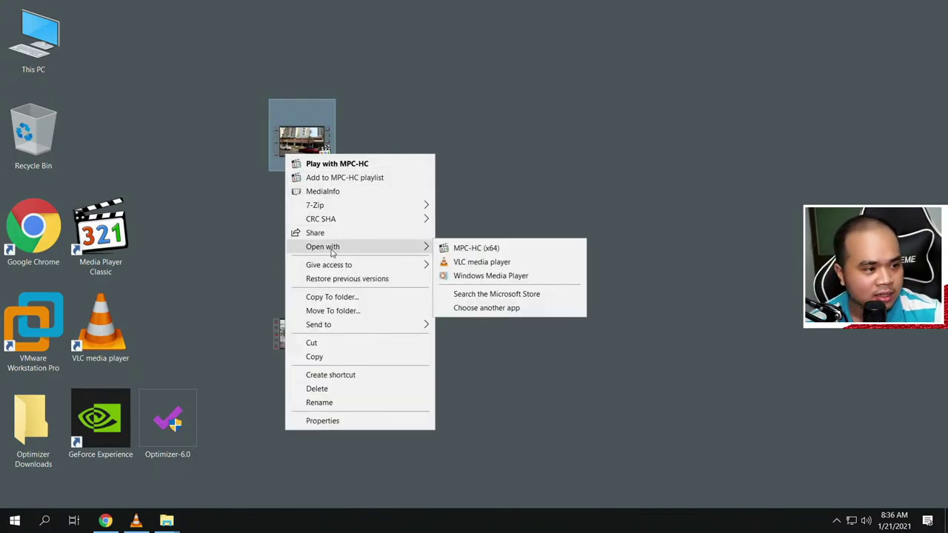
click(456, 250)
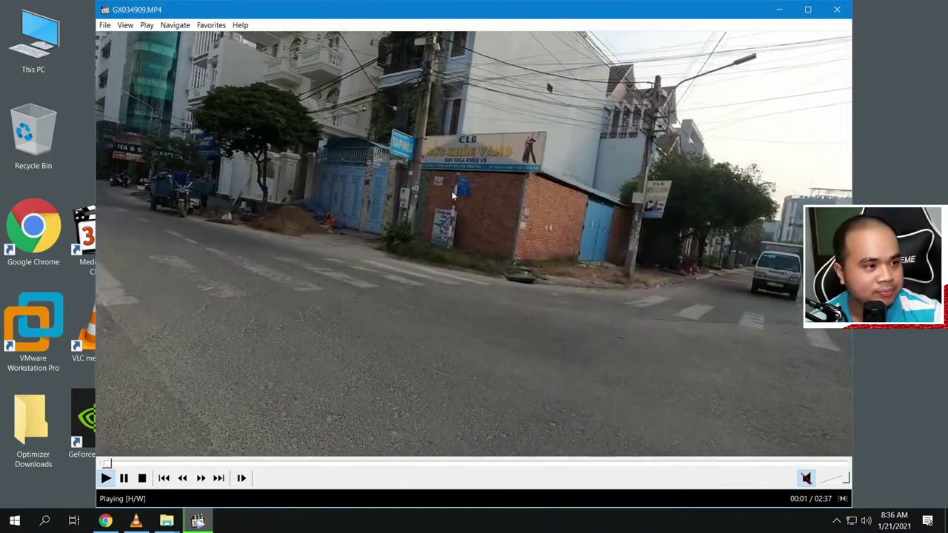
click(455, 210)
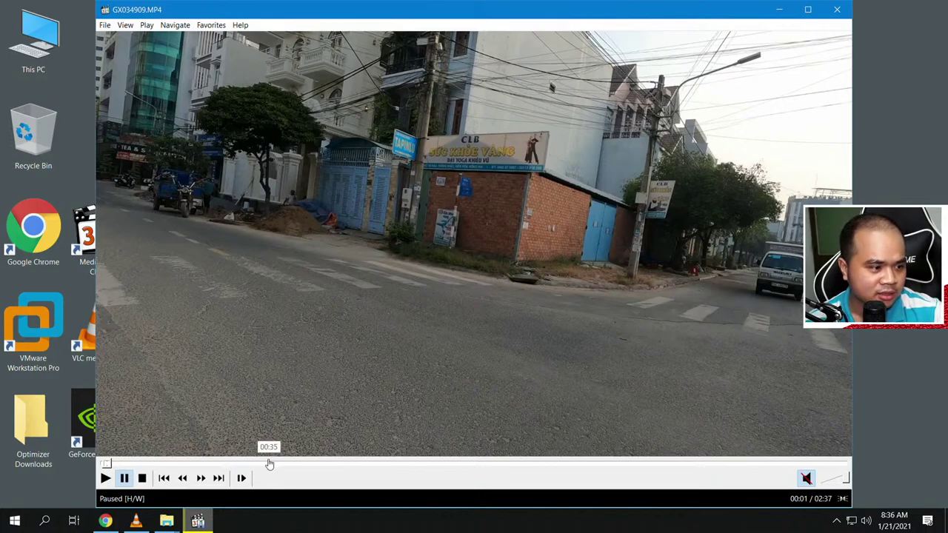
click(291, 464)
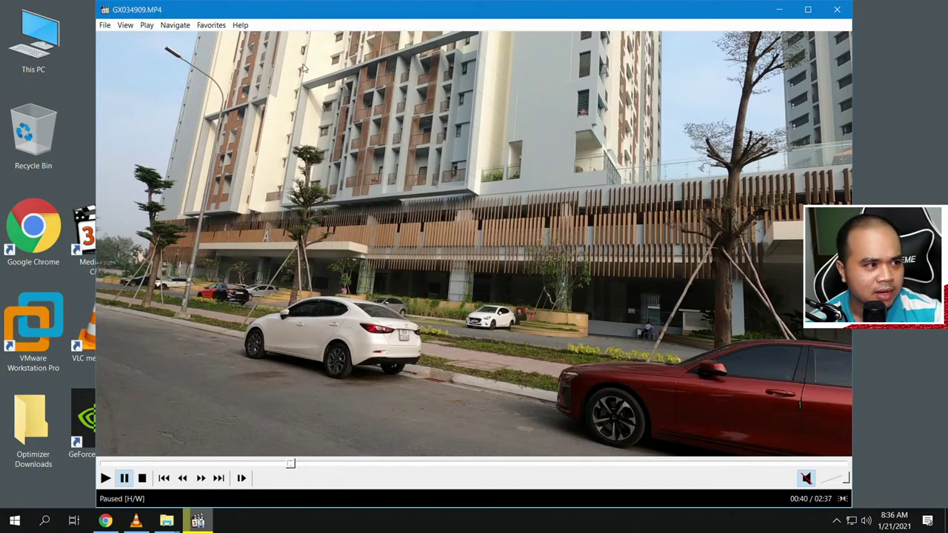
Examine the player's playback, view, navigation and favorites commands for a way to save the current frame
click(146, 26)
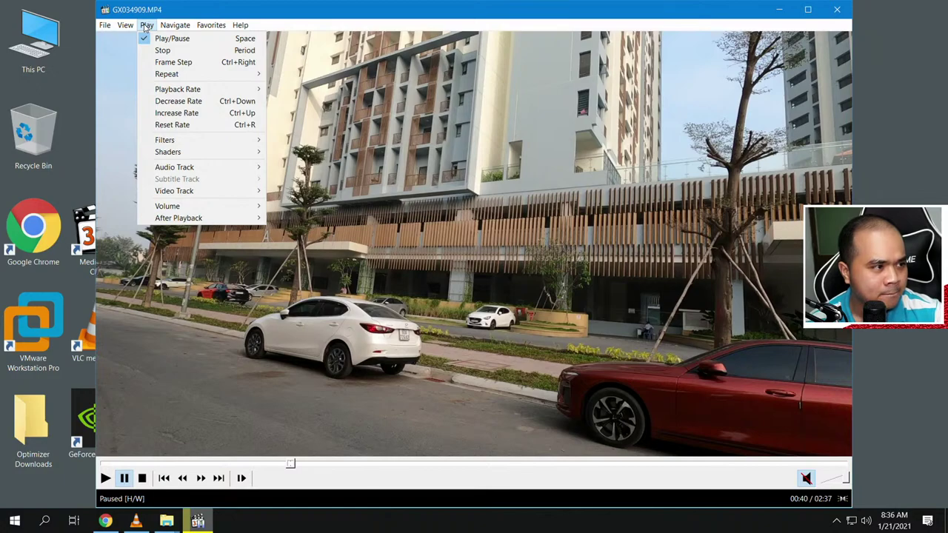
mouse_move(174, 28)
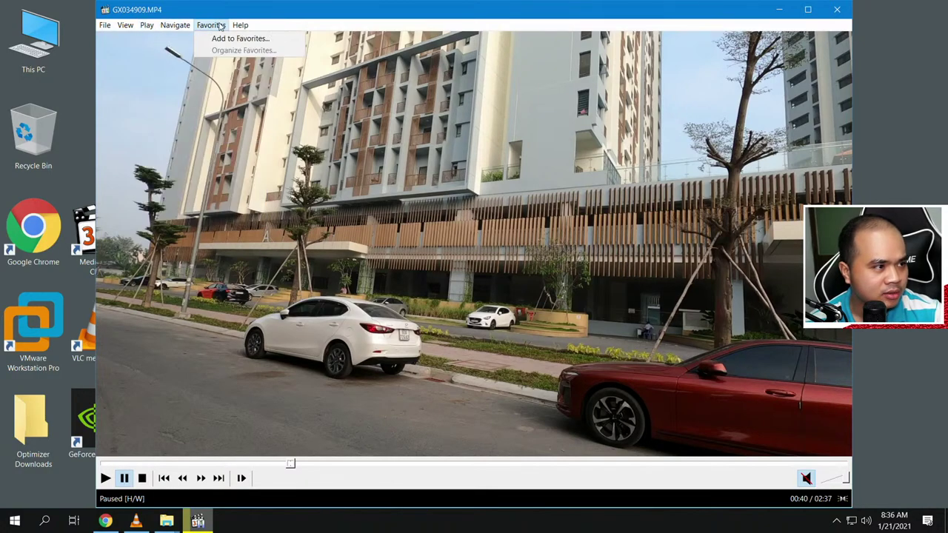
mouse_move(134, 25)
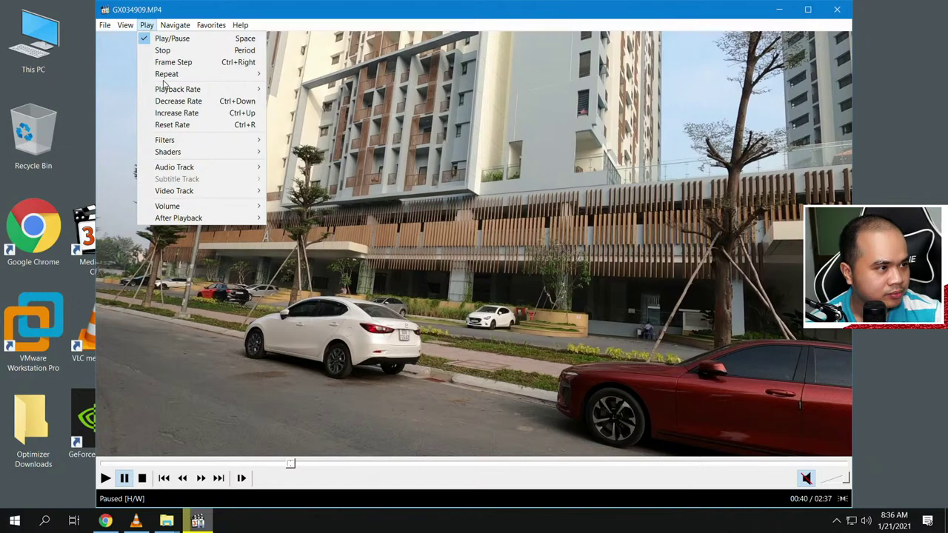
mouse_move(165, 170)
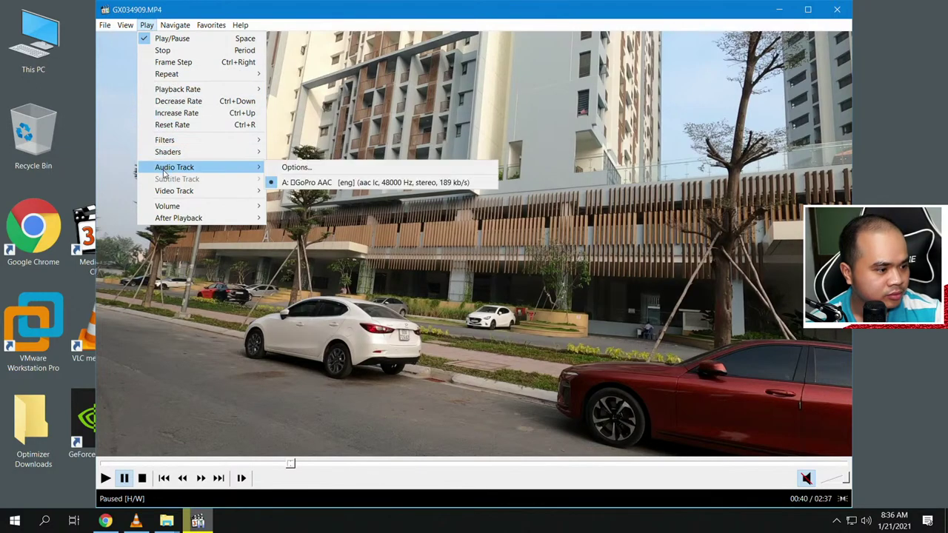
mouse_move(162, 207)
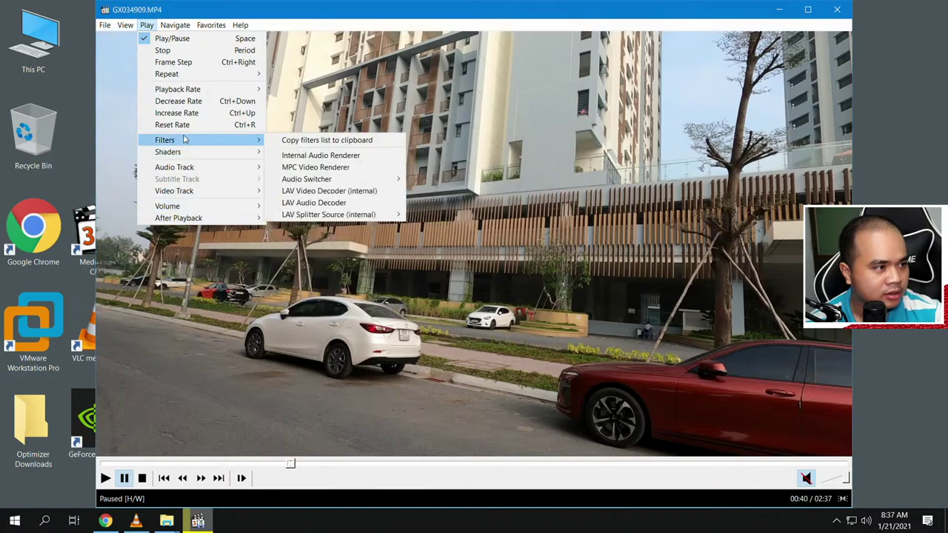
mouse_move(176, 20)
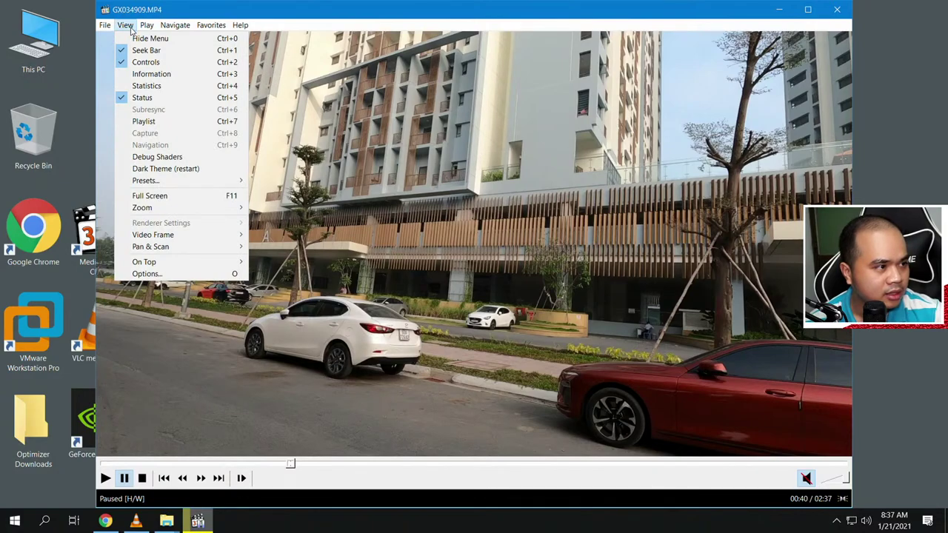
mouse_move(172, 261)
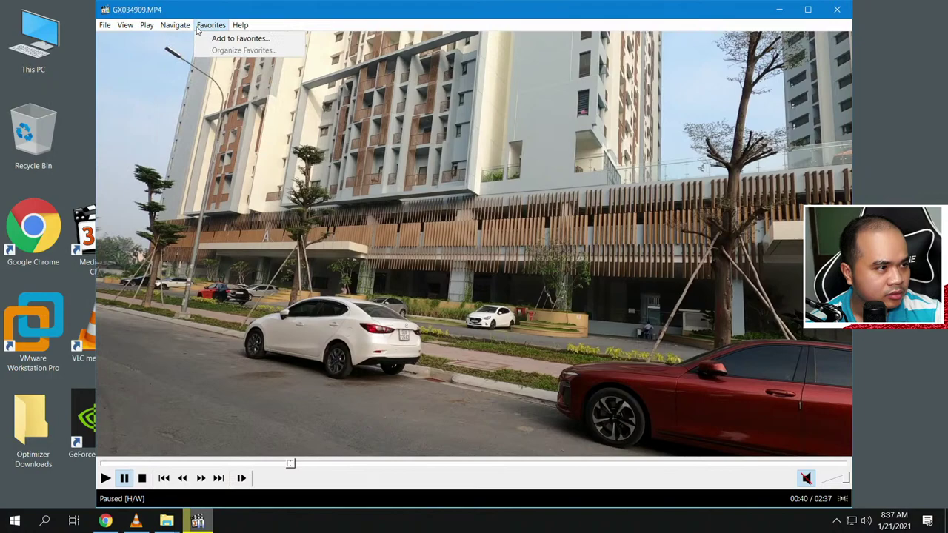
click(296, 15)
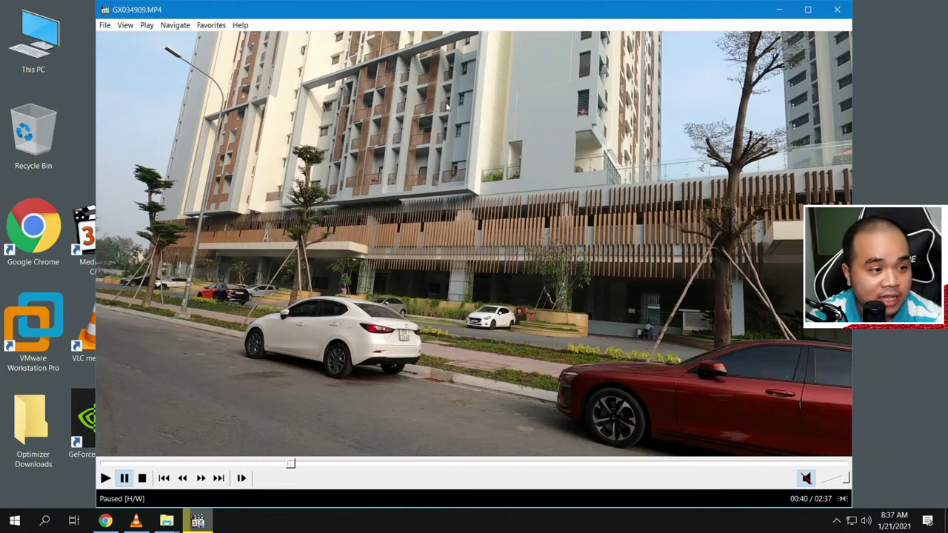
Save the current frame as a JPEG image to the Desktop, keeping the suggested file name and 90% quality
key(alt+i)
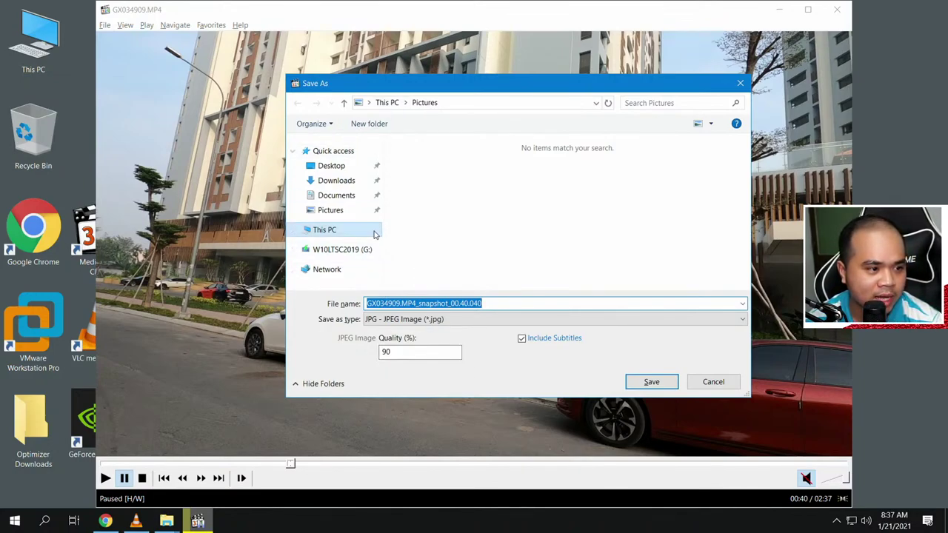
click(328, 171)
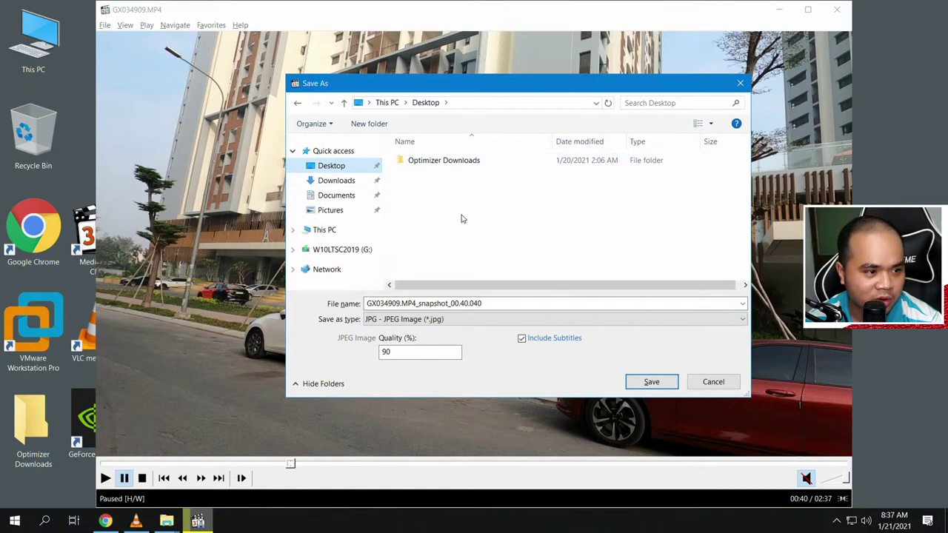
click(668, 385)
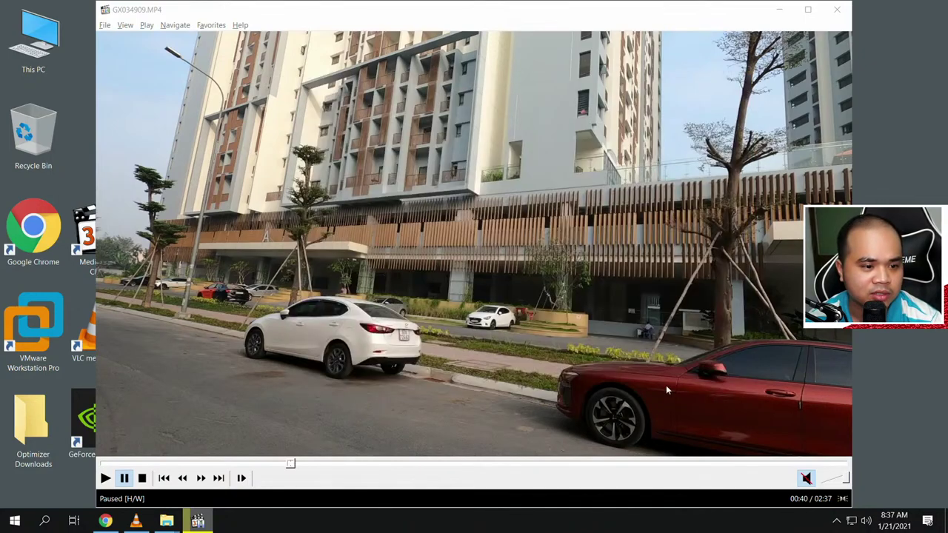
Minimize the player, view the saved GX034909 snapshot from the desktop in Paint and close Paint
click(206, 525)
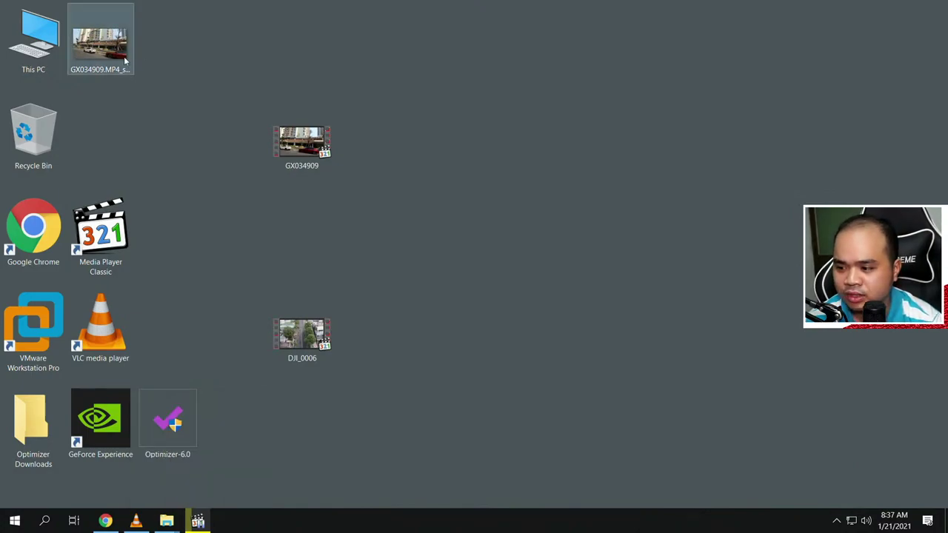
double_click(90, 42)
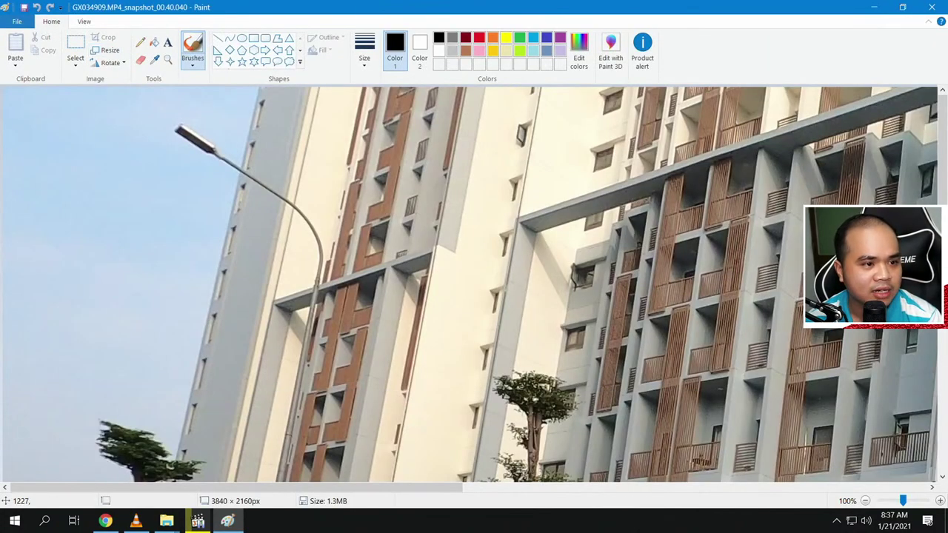
click(932, 6)
Open the desktop snapshot with Windows Photo Viewer, make it the default app for .jpg files, and close the viewer
right_click(123, 68)
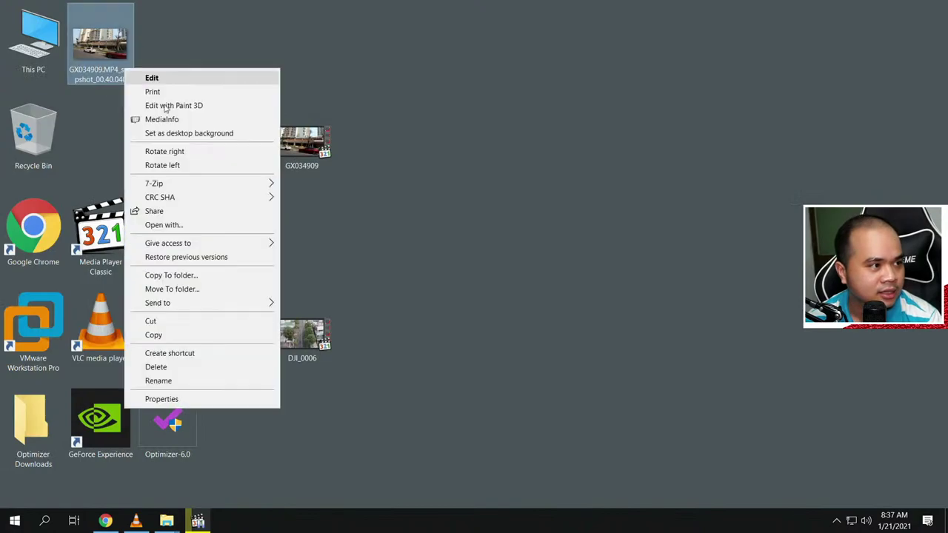
click(185, 224)
click(409, 266)
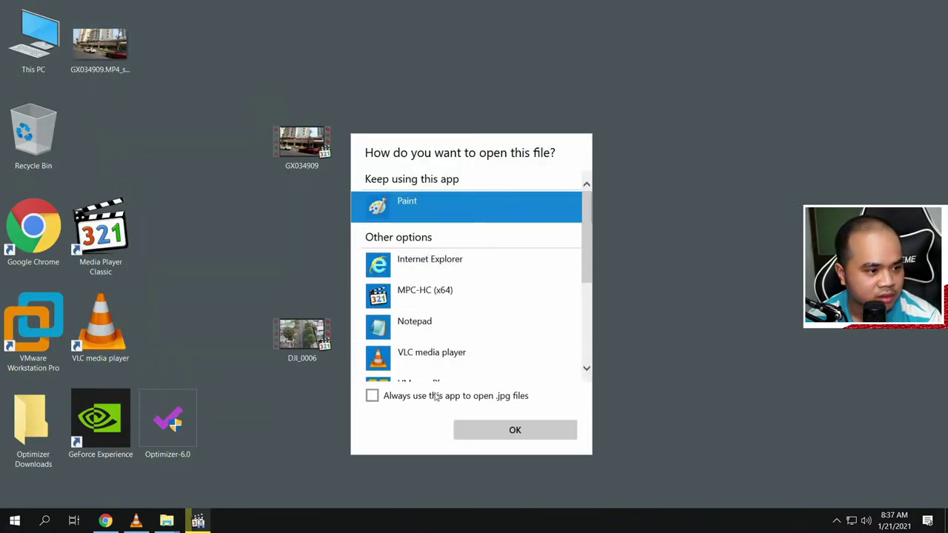
scroll(429, 374, down, 4)
click(415, 330)
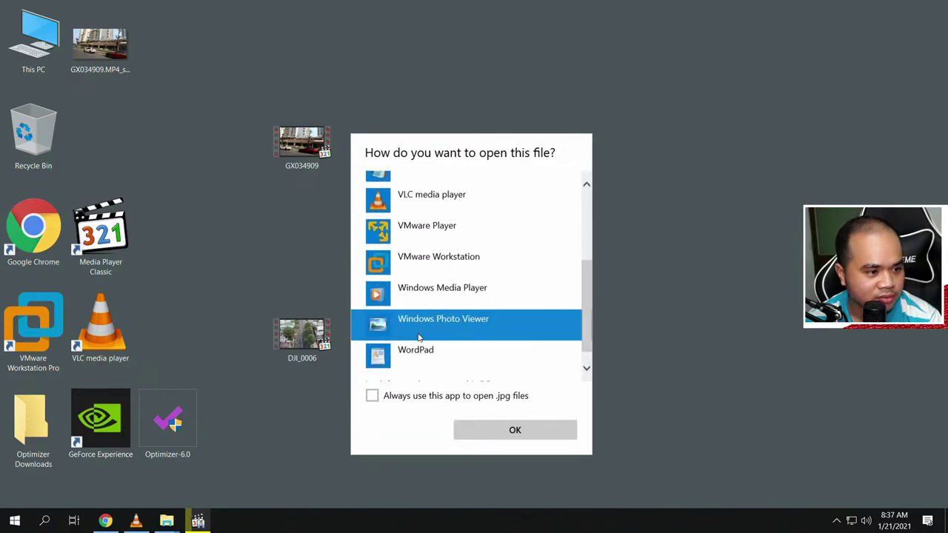
click(432, 403)
click(475, 429)
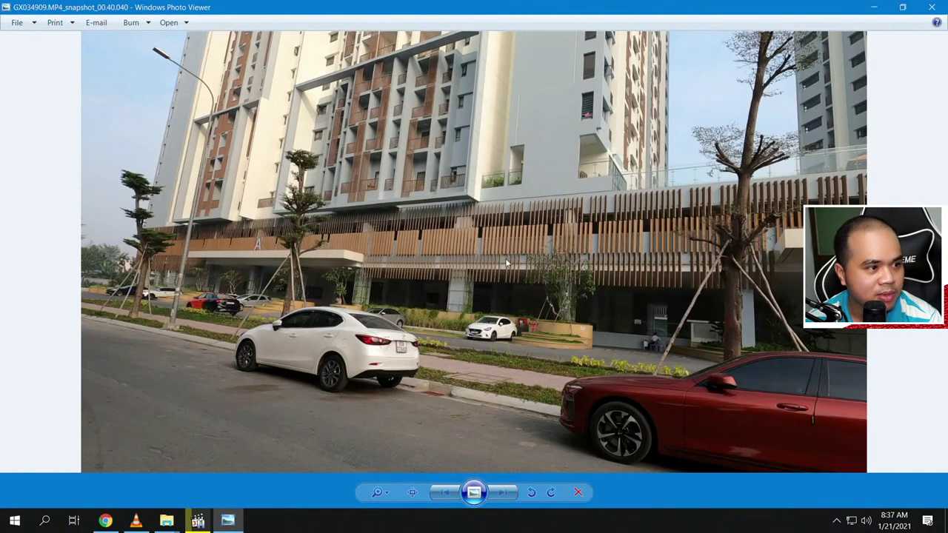
click(932, 6)
Switch back to the MPC-HC player and check where its Save Image command and shortcut are listed
click(198, 521)
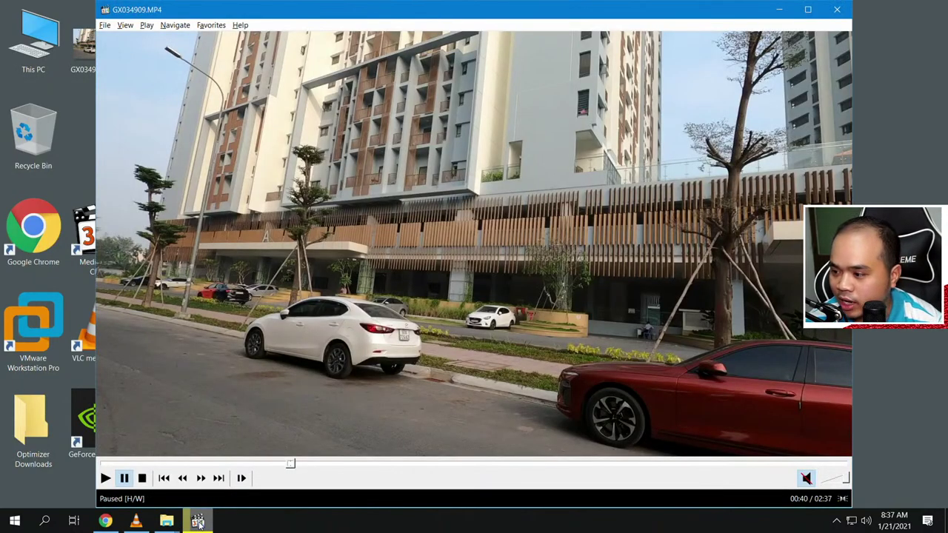
click(104, 26)
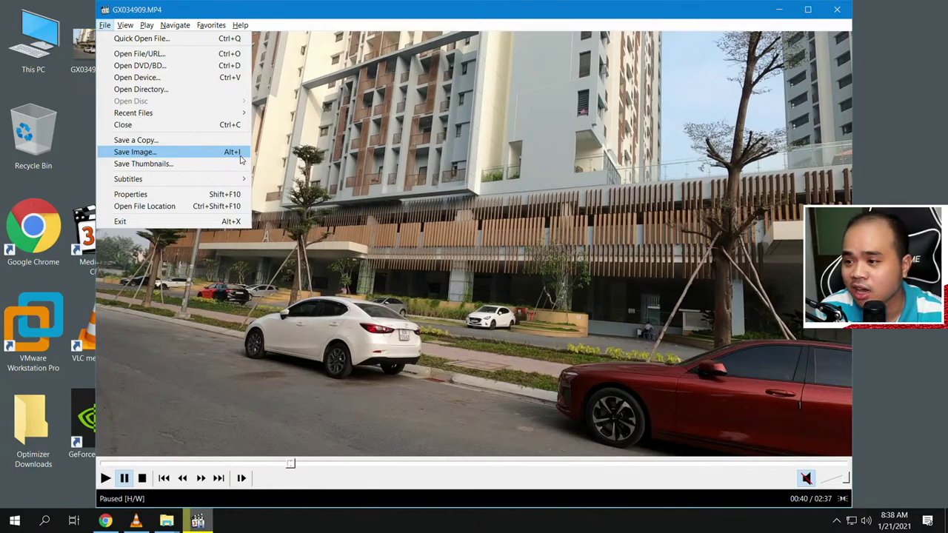
key(Escape)
Resume playback of GX034909 and pause it at about 00:45
key(space)
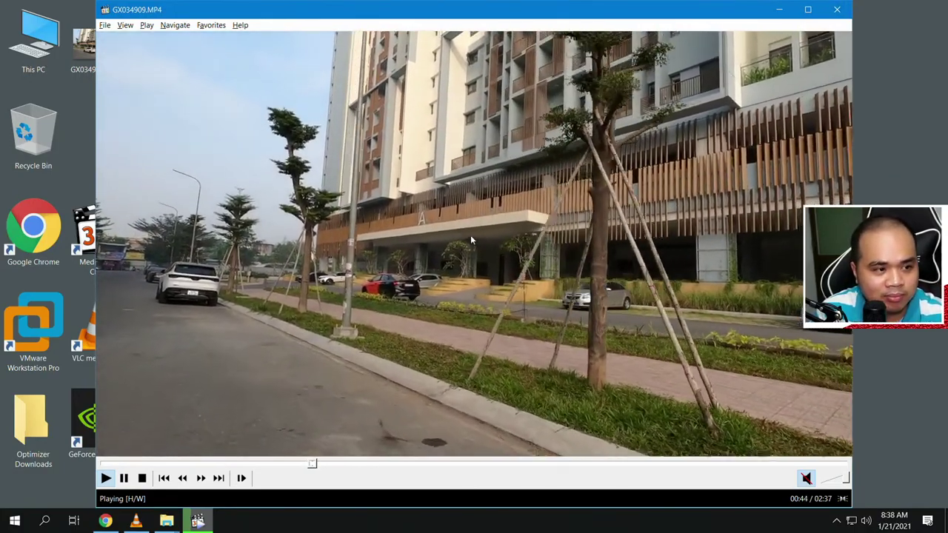
key(space)
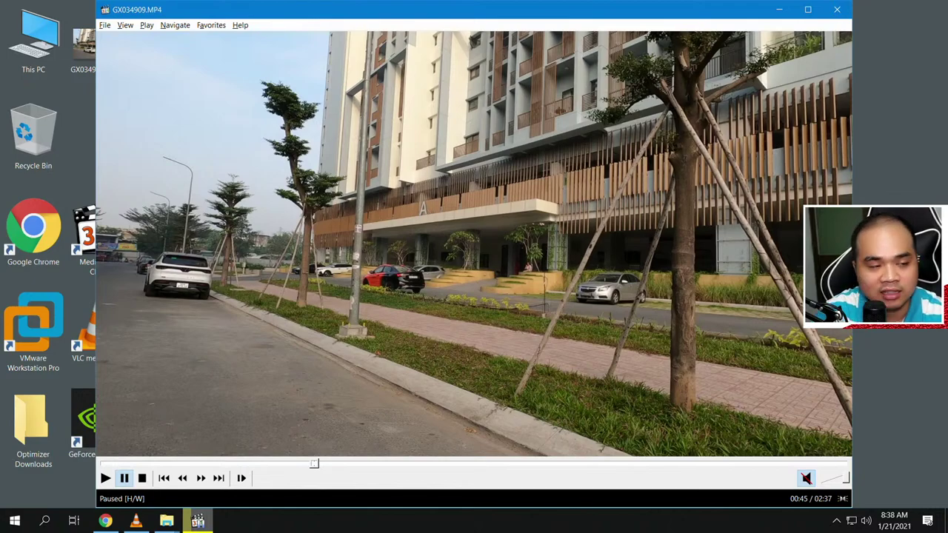
Save the paused 00:45 frame of GX034909 to the Desktop as a JPG image at 90% quality
key(alt+i)
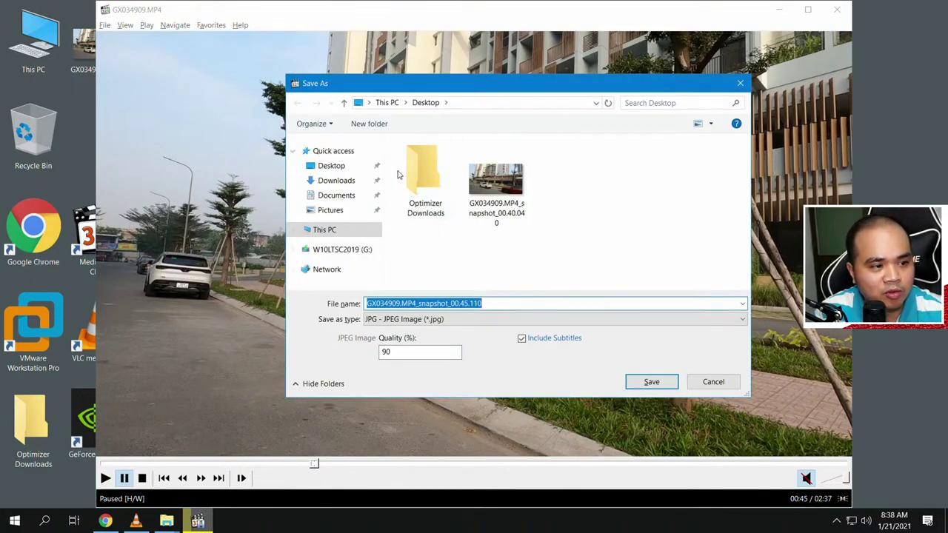
click(332, 166)
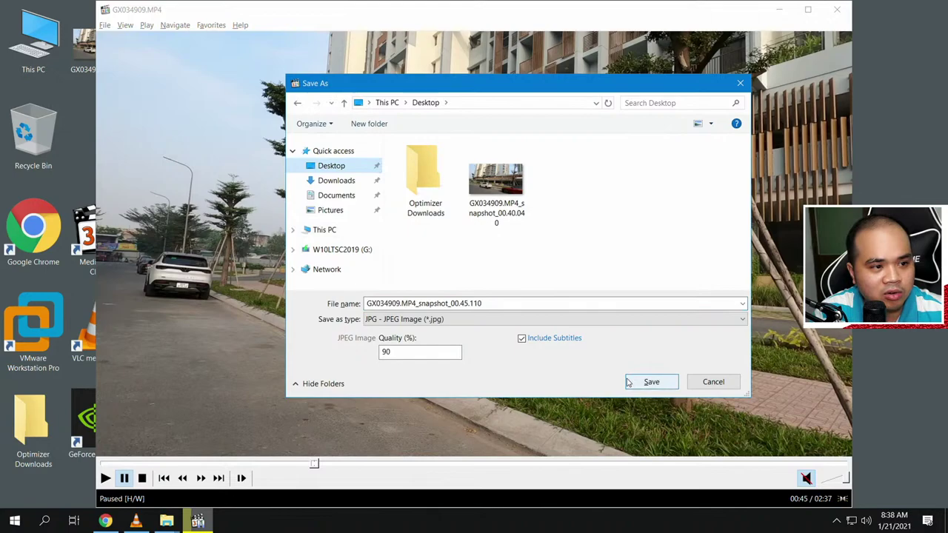
click(646, 383)
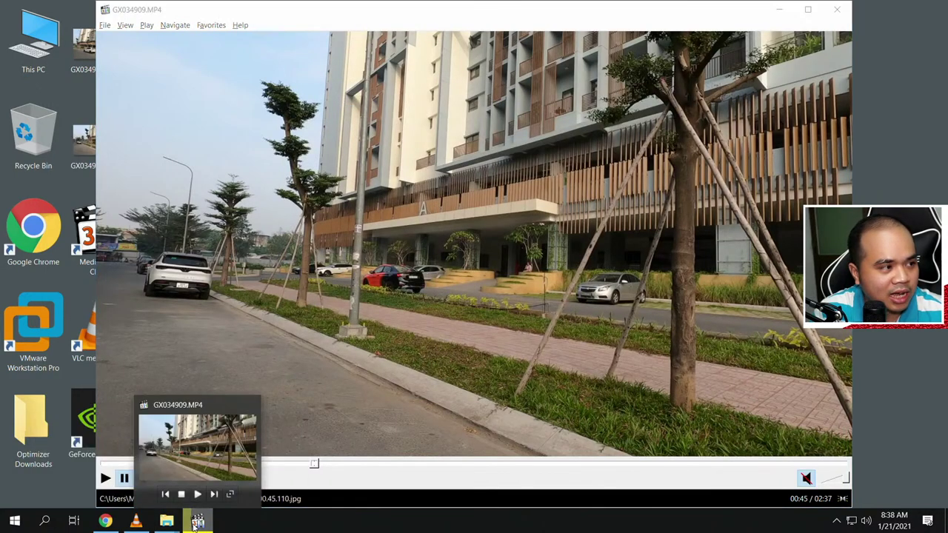
Minimize the player, open the new 00.45.110 snapshot from the desktop with Windows Photo Viewer, and close the viewer
click(197, 521)
click(127, 153)
right_click(127, 152)
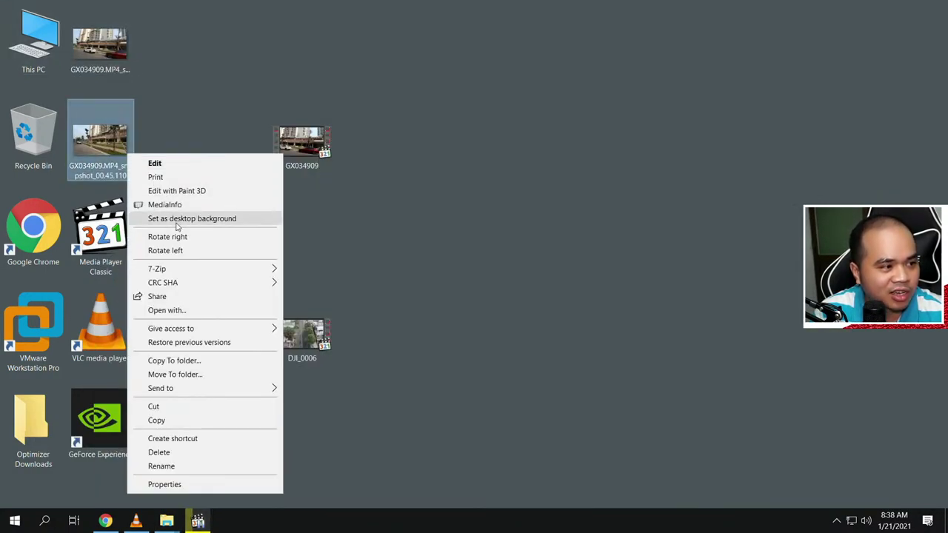
mouse_move(191, 330)
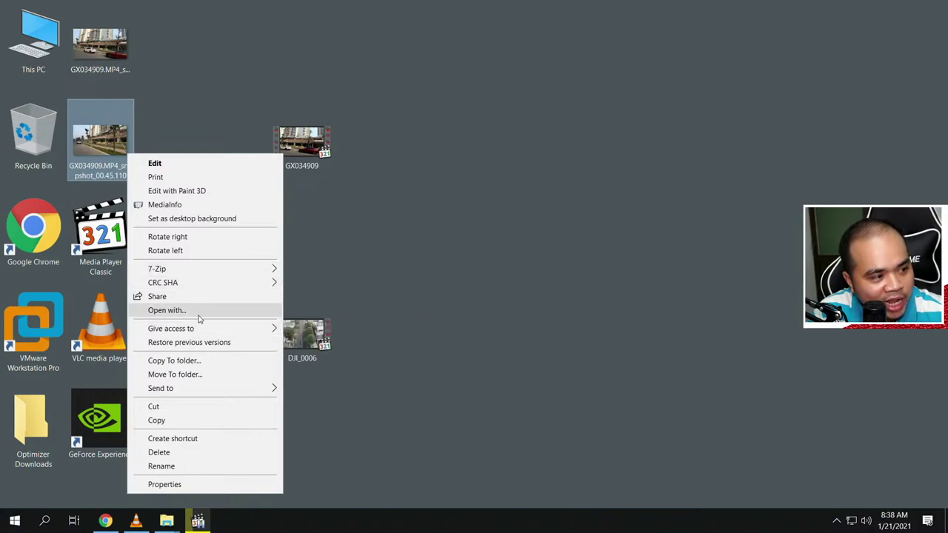
click(198, 314)
click(403, 266)
scroll(437, 356, down, 4)
click(424, 317)
click(372, 395)
click(497, 433)
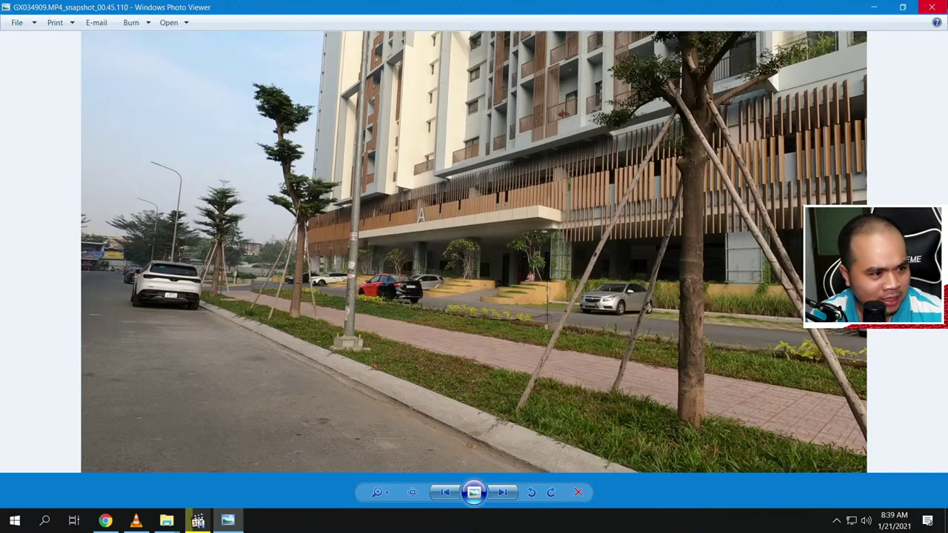
click(932, 6)
Switch back to the MPC-HC player, review the Save Thumbnails options for GX034909 and leave the dialog
click(199, 522)
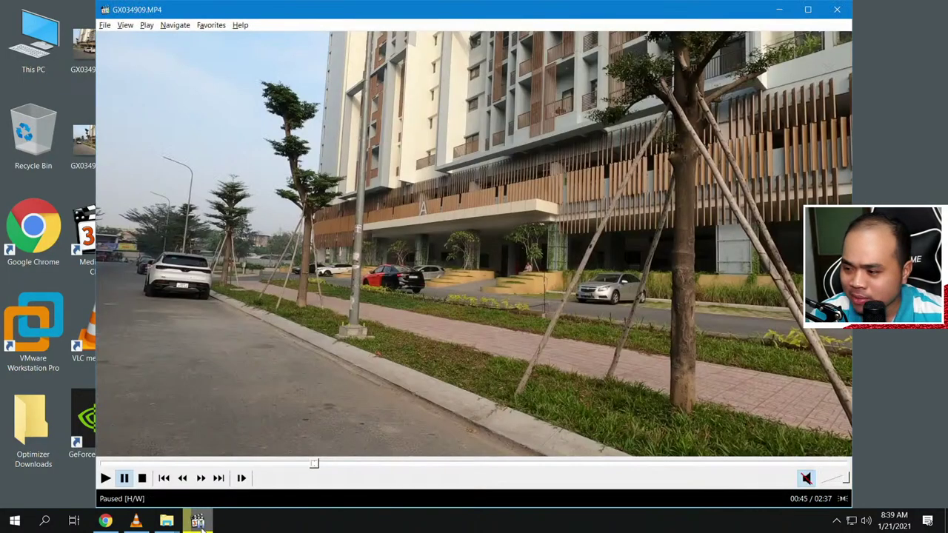
click(106, 26)
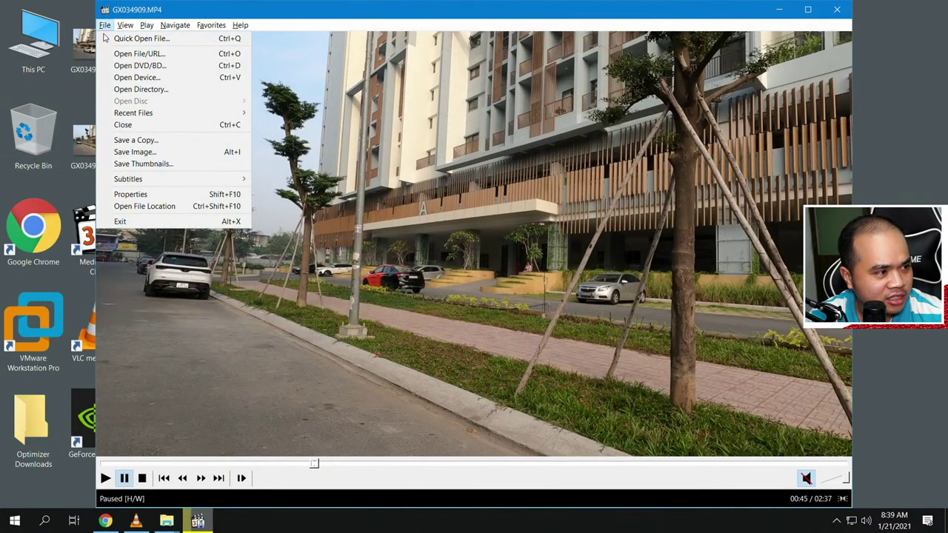
mouse_move(128, 180)
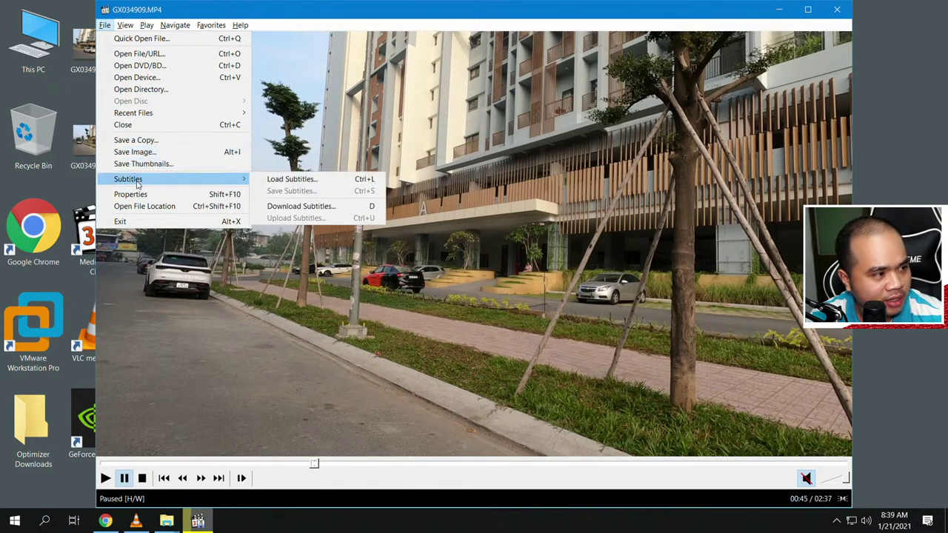
click(206, 165)
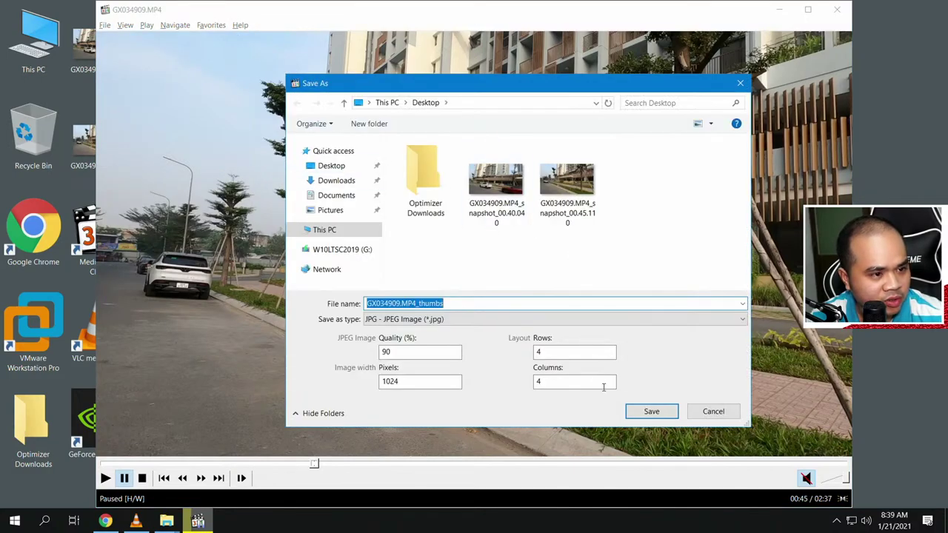
click(652, 411)
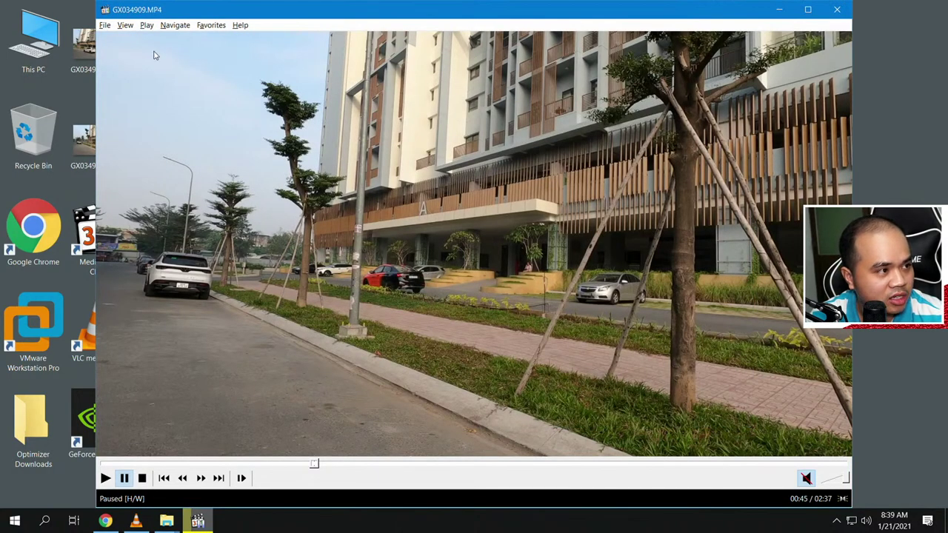
View the file properties of GX034909, including its video size, and close them
click(121, 27)
mouse_move(105, 25)
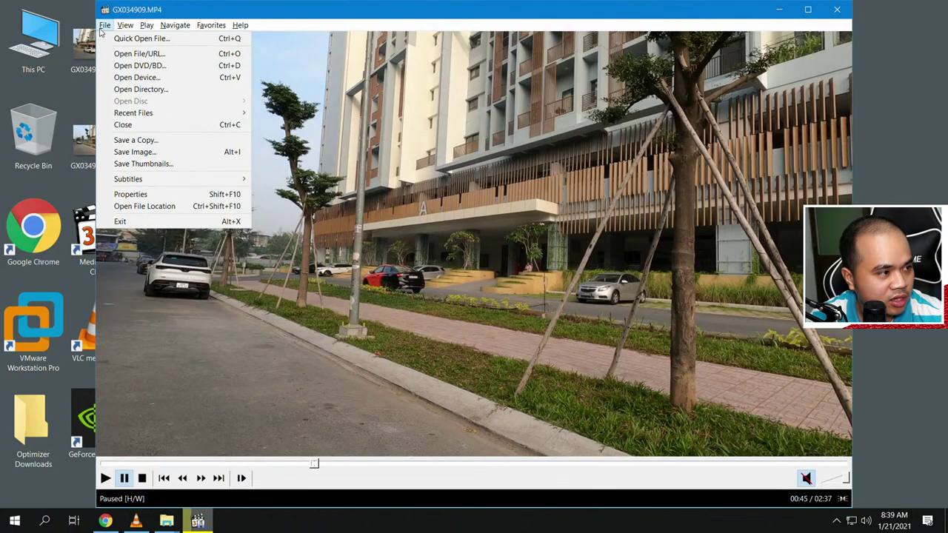
click(177, 195)
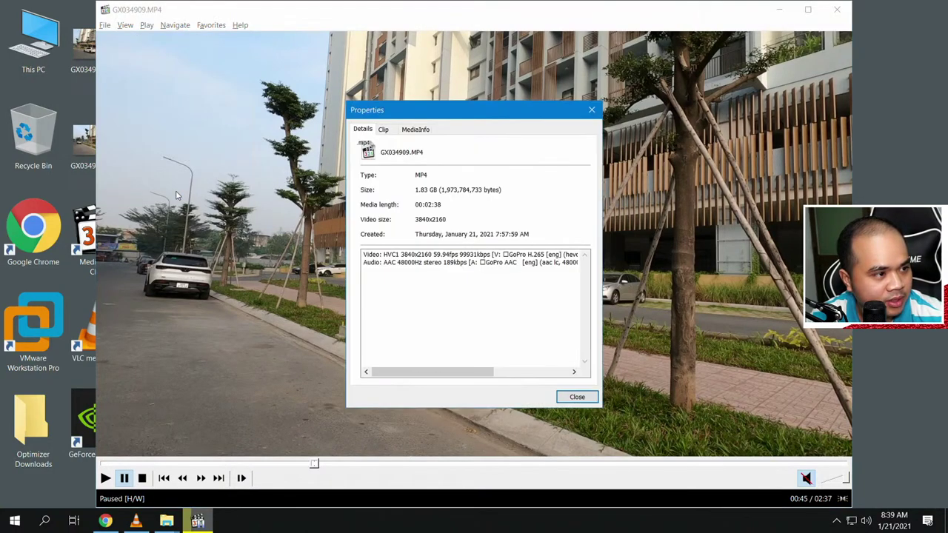
click(591, 109)
Look through the player's command lists for snapshot settings and open the Options dialog
click(106, 26)
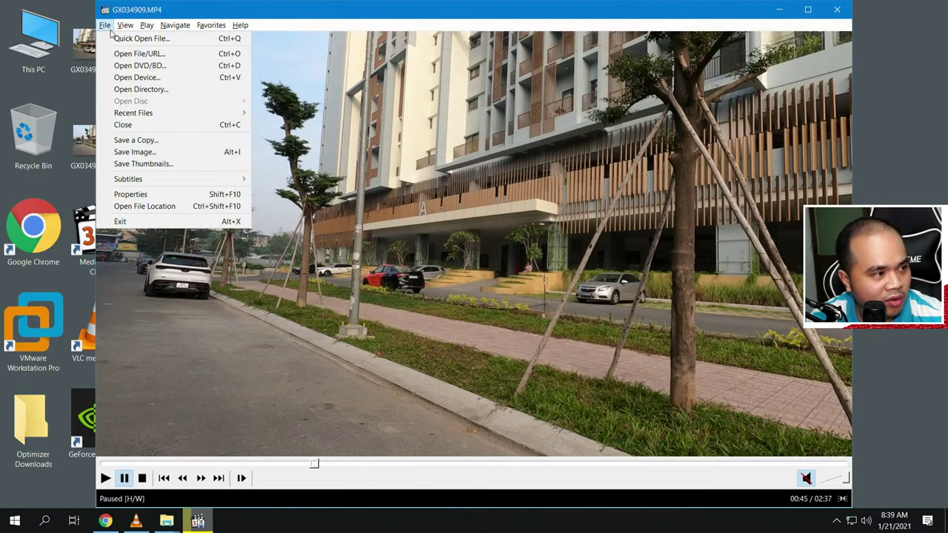
mouse_move(148, 27)
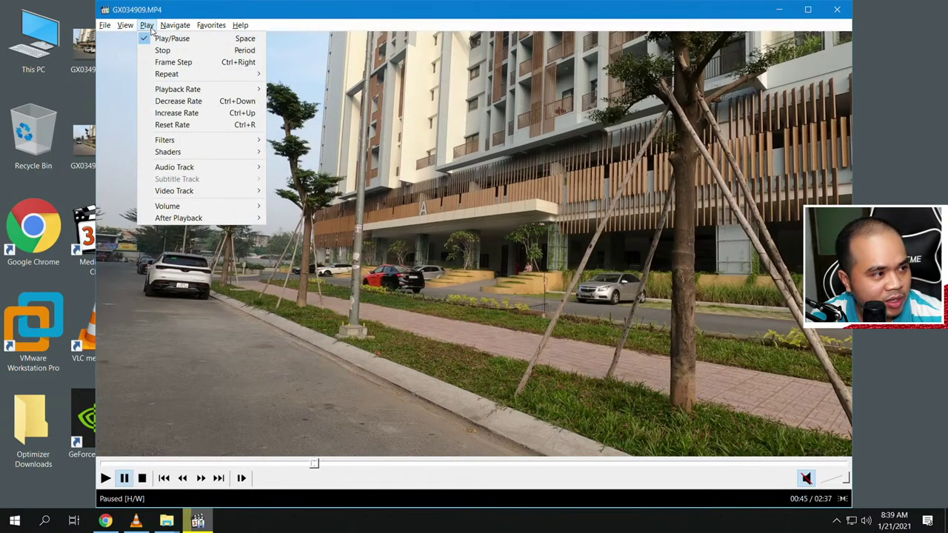
click(175, 26)
click(175, 28)
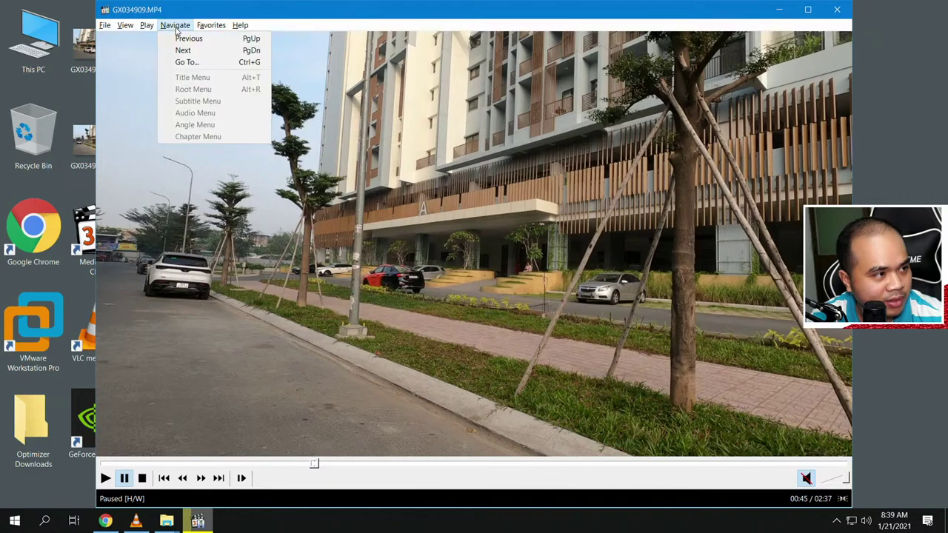
mouse_move(142, 29)
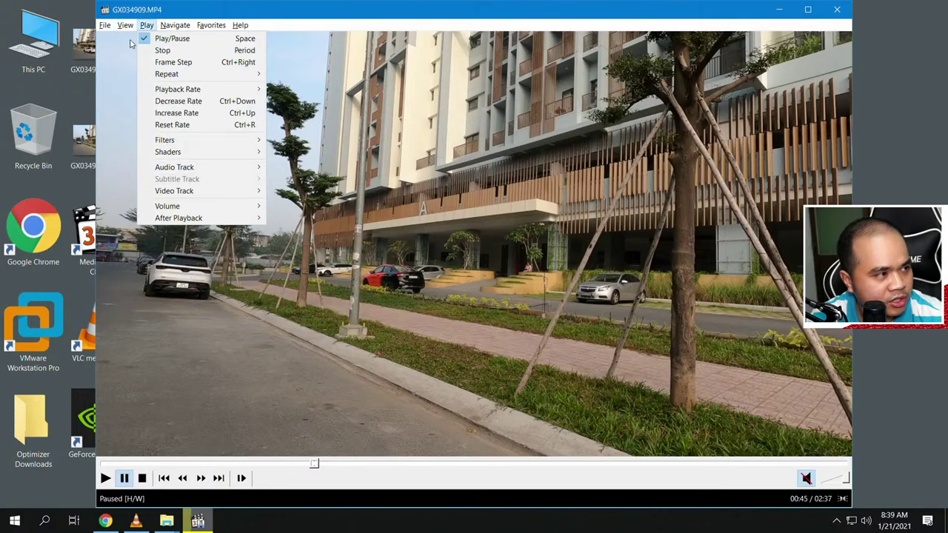
mouse_move(172, 246)
click(166, 274)
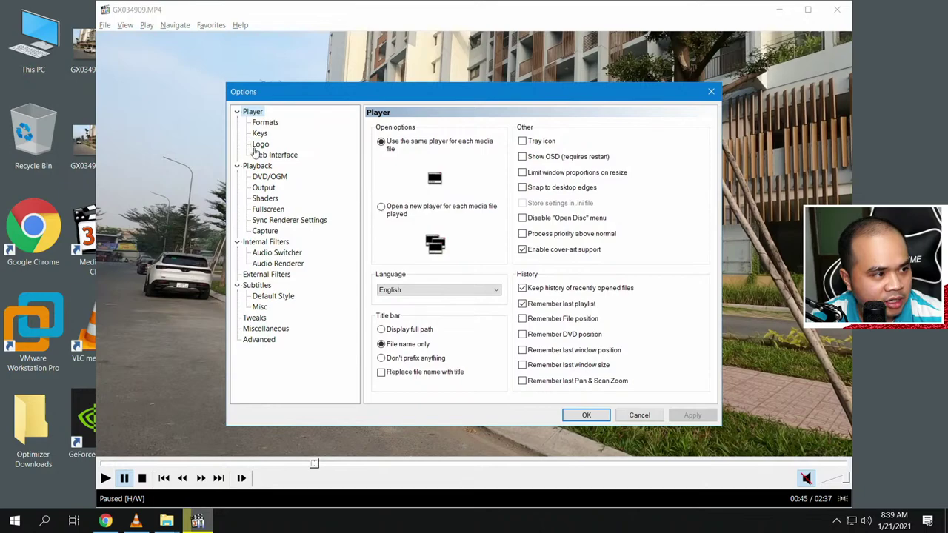
Examine the Capture, Output, Shaders, Fullscreen and Sync Renderer playback options for snapshot settings
click(273, 234)
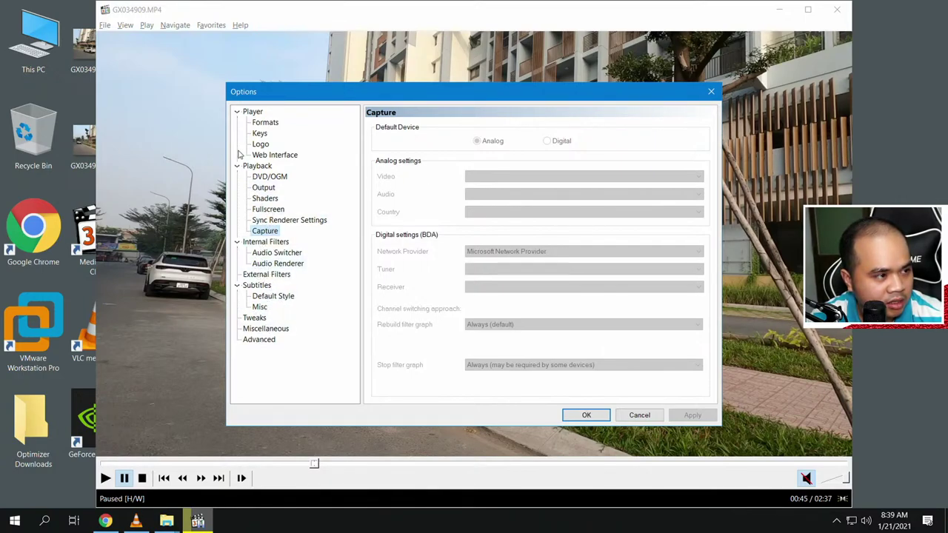
click(261, 187)
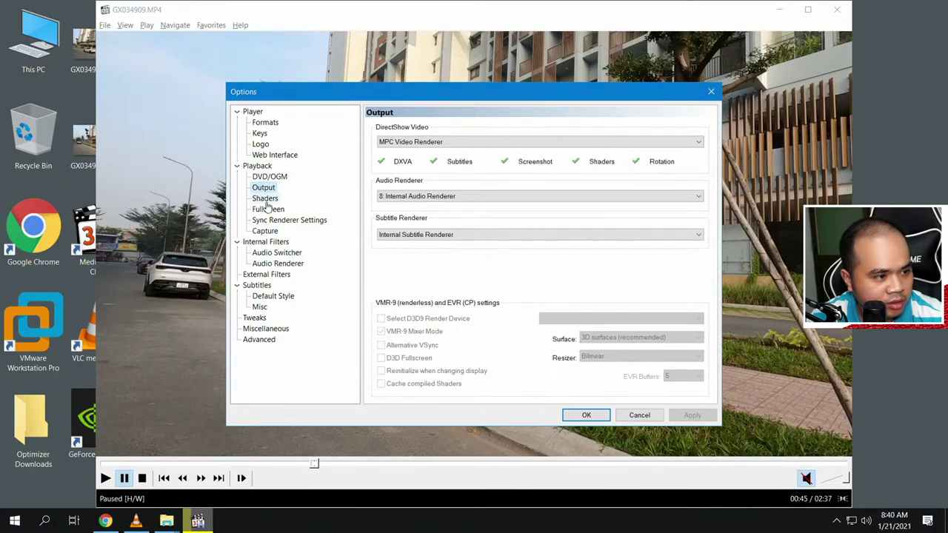
click(265, 199)
click(269, 210)
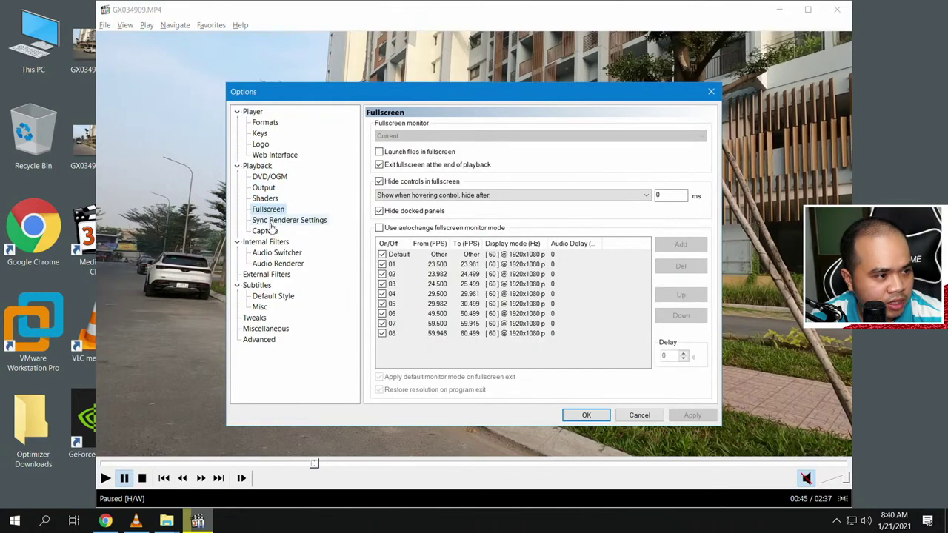
click(272, 221)
Check the Internal Filters, Capture, Audio Switcher, Audio Renderer and External Filters options for snapshot settings
click(266, 242)
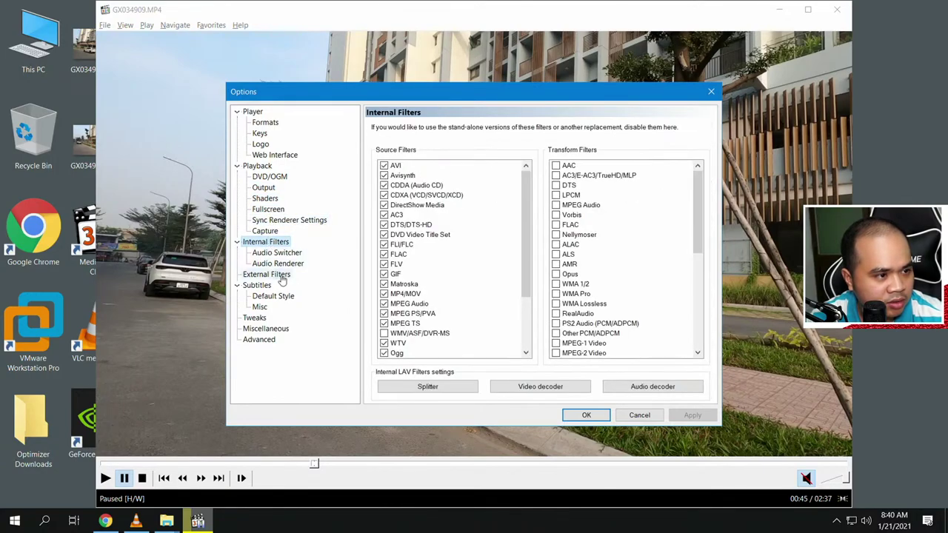
click(267, 232)
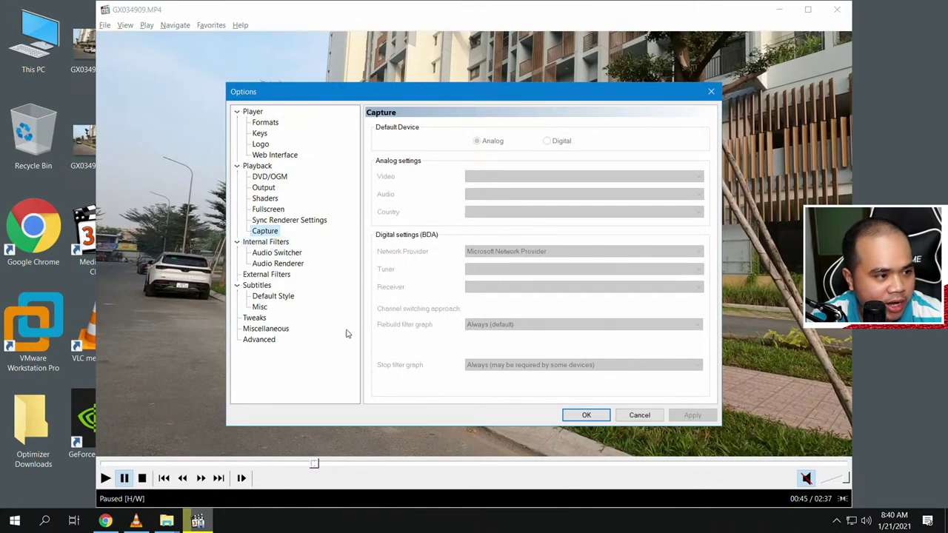
click(275, 255)
click(275, 265)
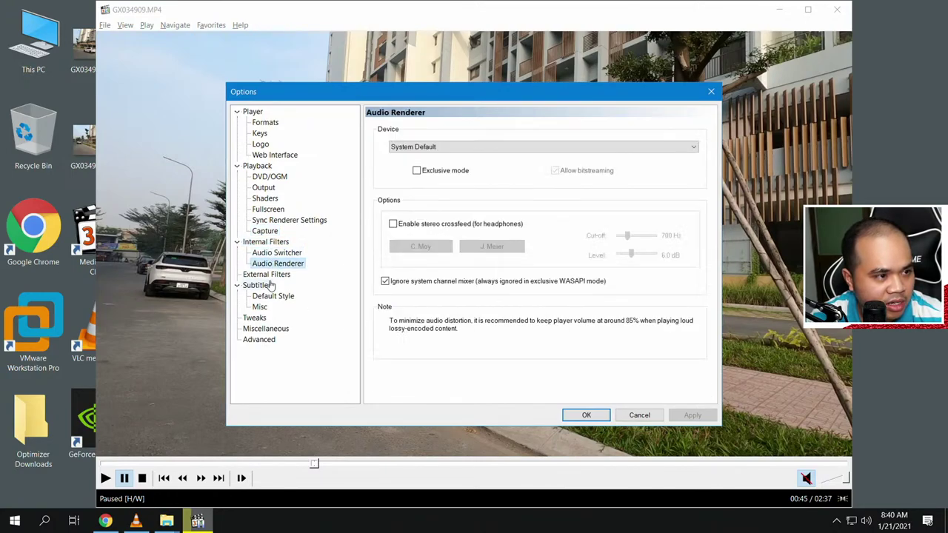
click(268, 275)
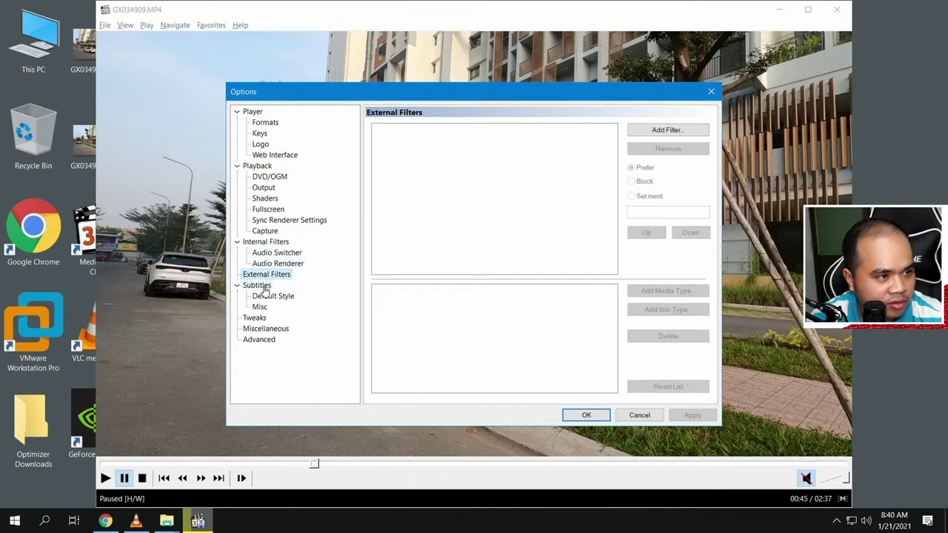
Check the Subtitles, Tweaks and Miscellaneous options, and read the Advanced settings list through to its end
click(260, 286)
click(272, 297)
click(262, 308)
click(255, 319)
click(265, 329)
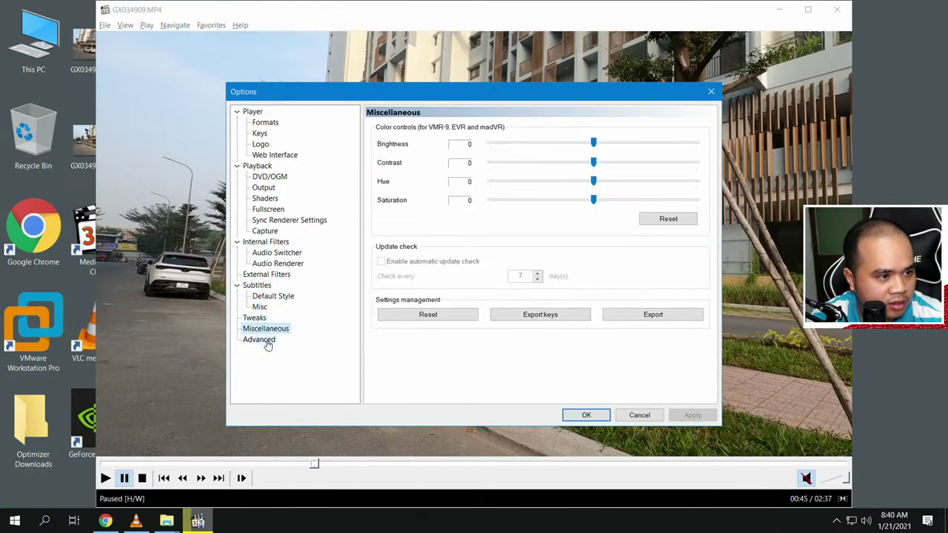
click(263, 340)
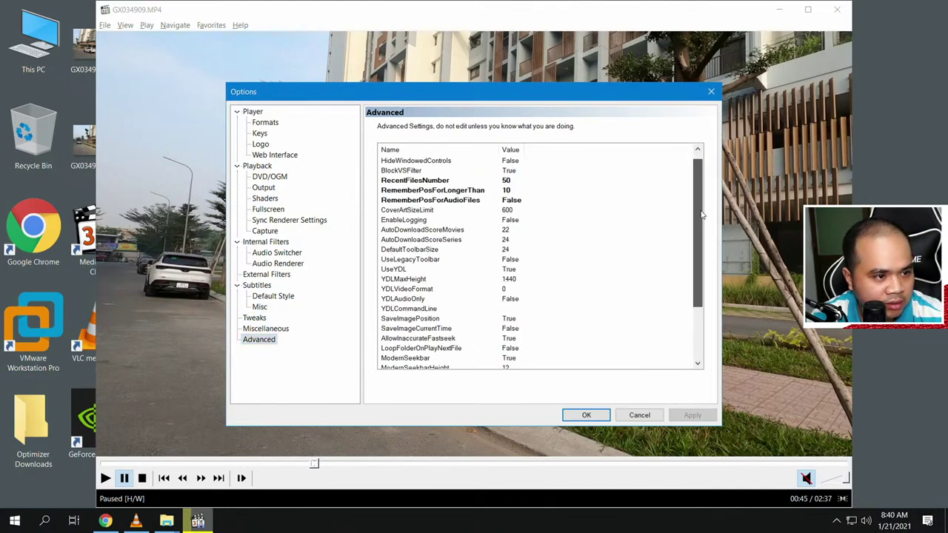
drag(702, 213, 700, 290)
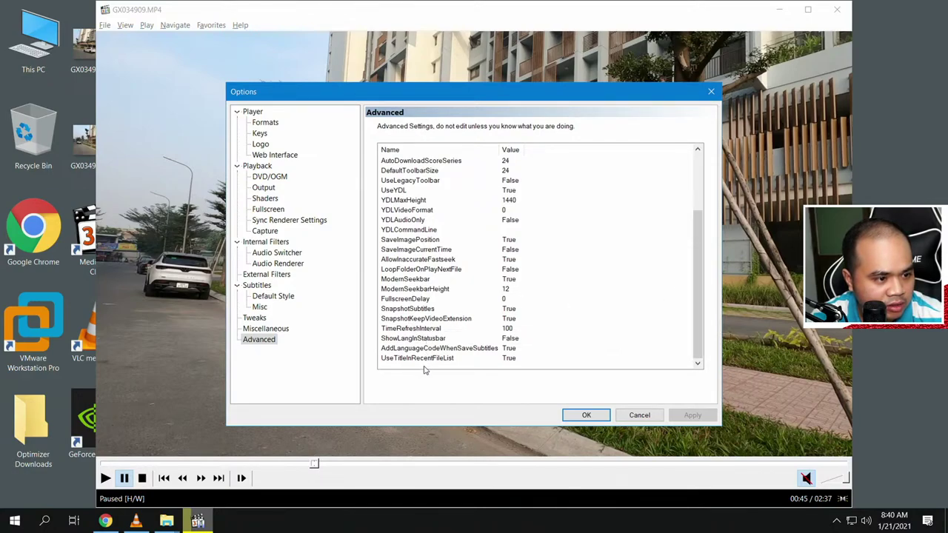
Recheck the Tweaks, Sync Renderer, Output, DVD/OGM and Capture options for anything controlling snapshots
click(254, 319)
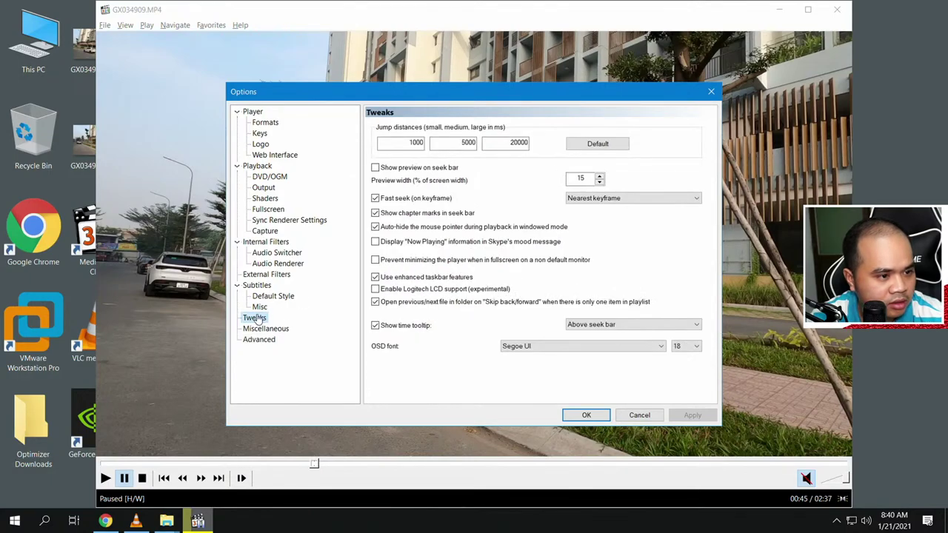
click(276, 220)
click(271, 189)
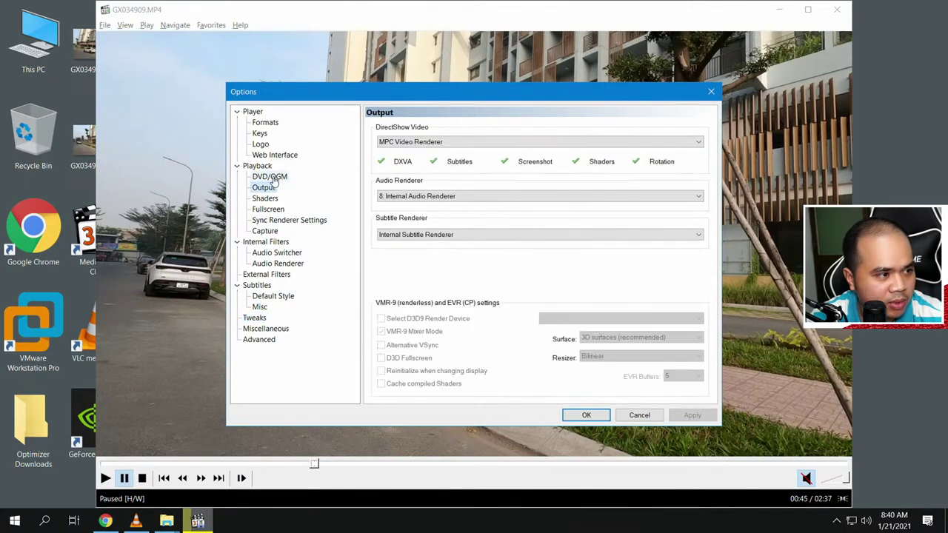
click(273, 178)
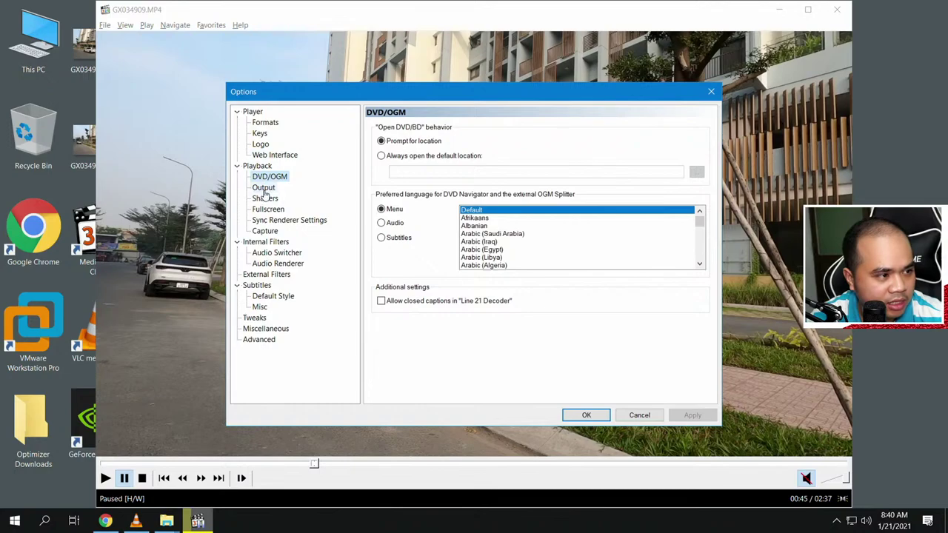
click(264, 189)
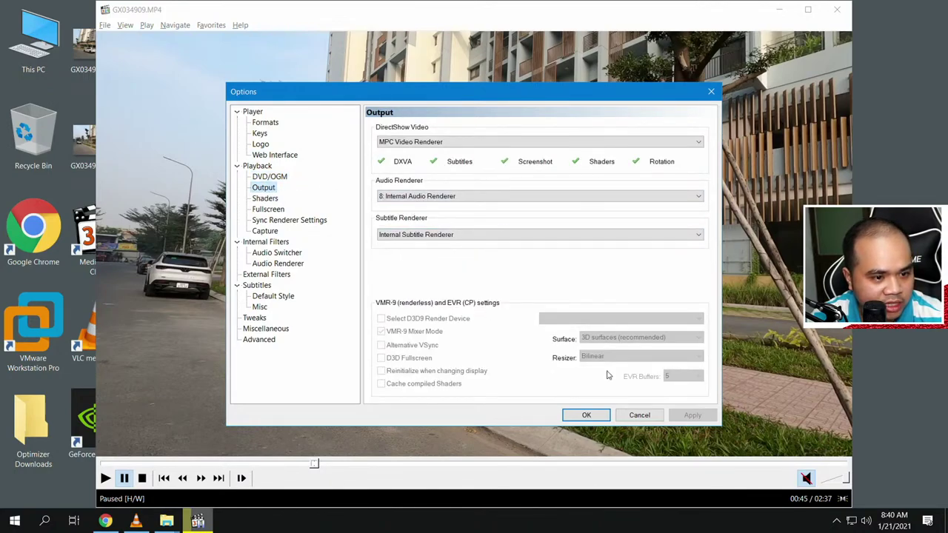
click(266, 232)
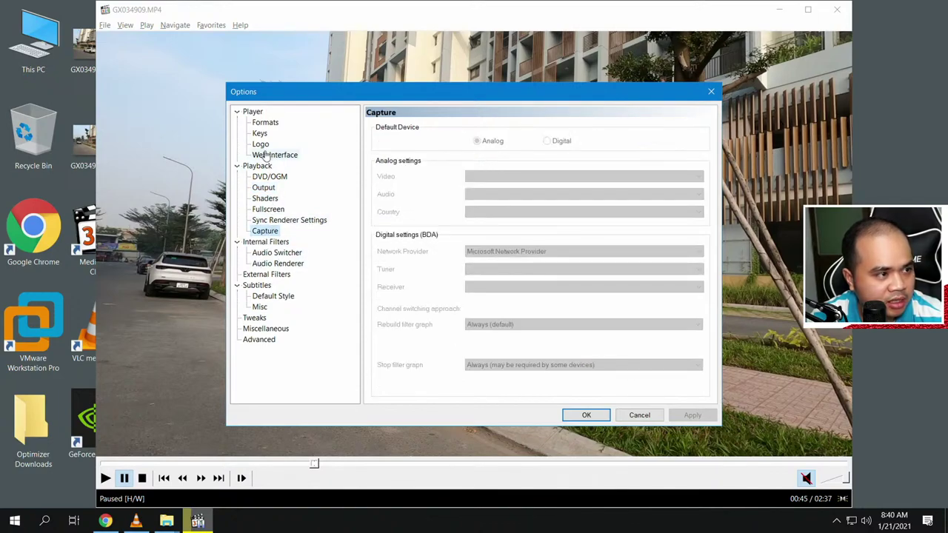
Review the list of file extensions in the player's Formats options through to its end
click(267, 123)
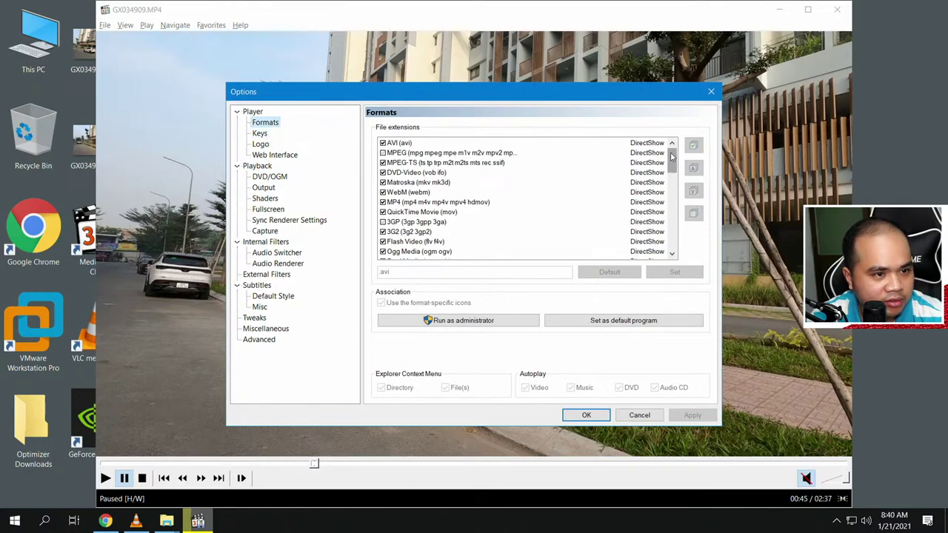
scroll(672, 166, down, 1)
drag(672, 166, 686, 242)
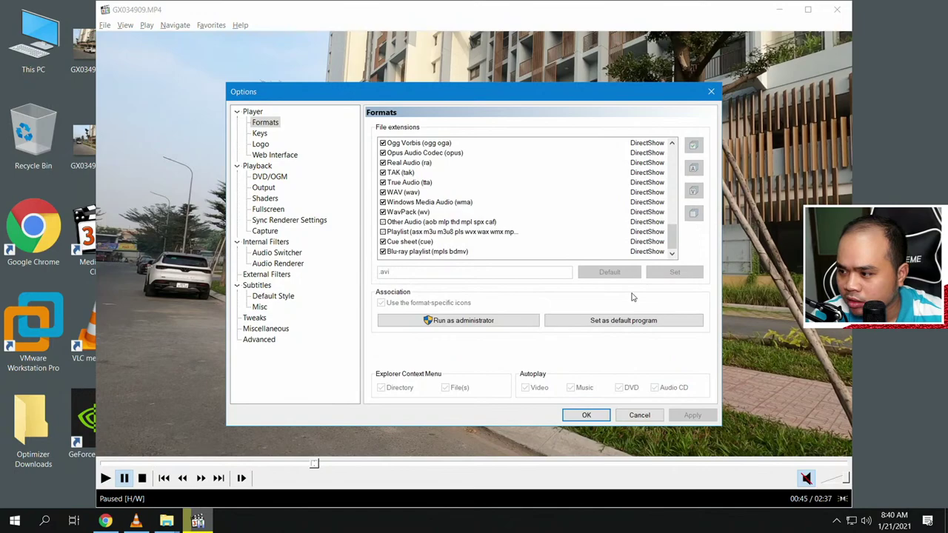
Close the options dialog, then open the folder containing the GX034909 video and close it again
click(652, 417)
click(125, 27)
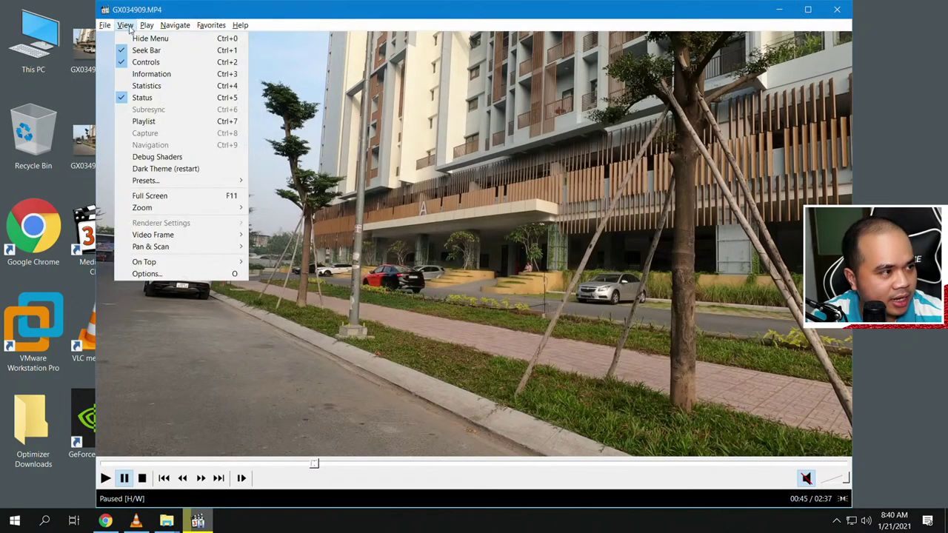
mouse_move(187, 234)
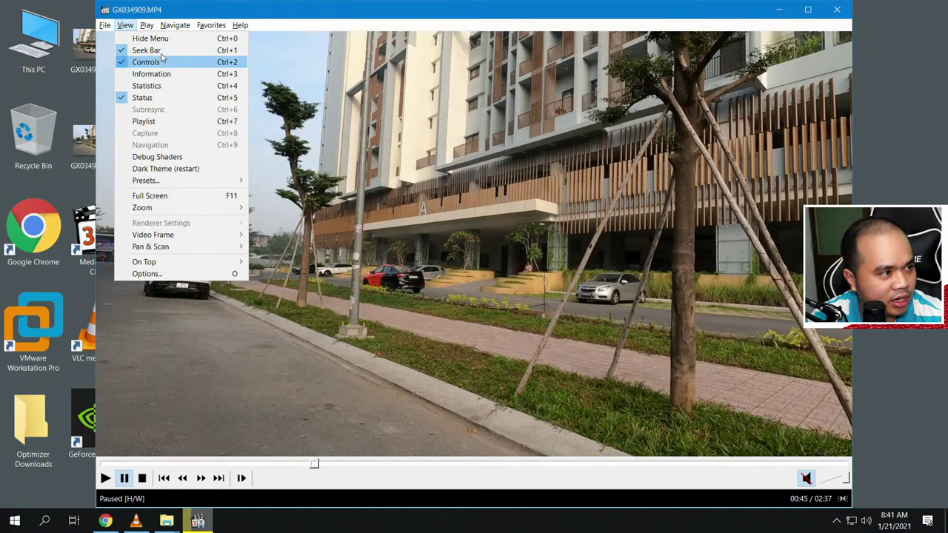
mouse_move(105, 25)
mouse_move(147, 117)
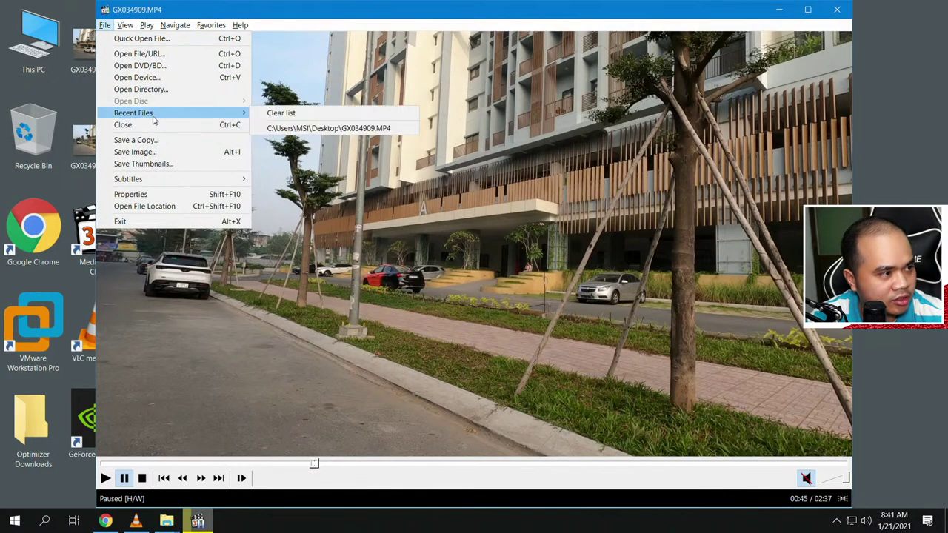
click(165, 210)
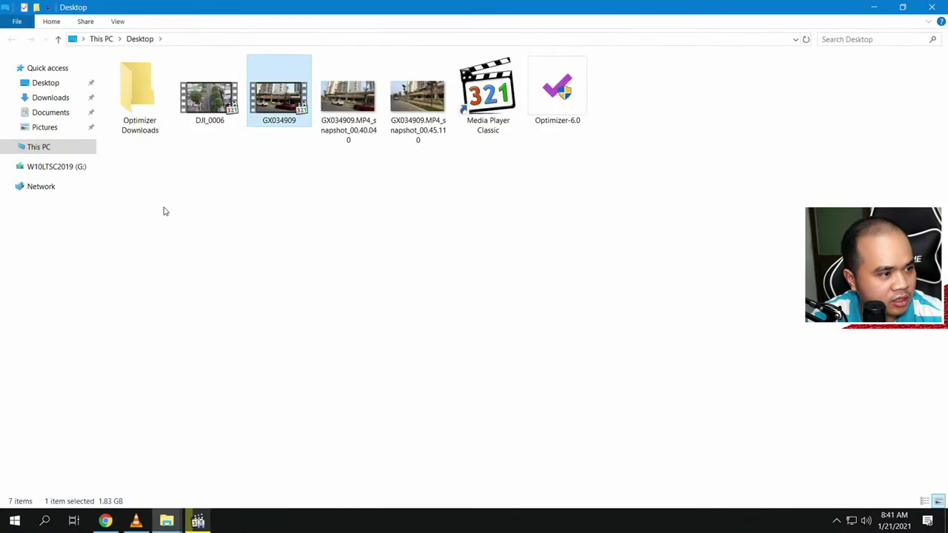
click(942, 8)
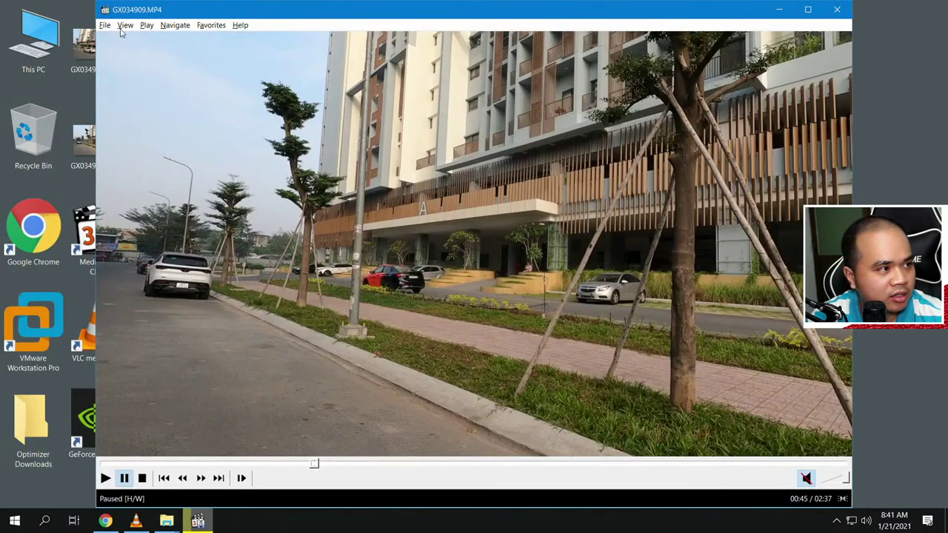
Look through the player's commands, reopen its options and recheck the Logo, Playback and DVD/OGM pages for snapshot settings
click(211, 26)
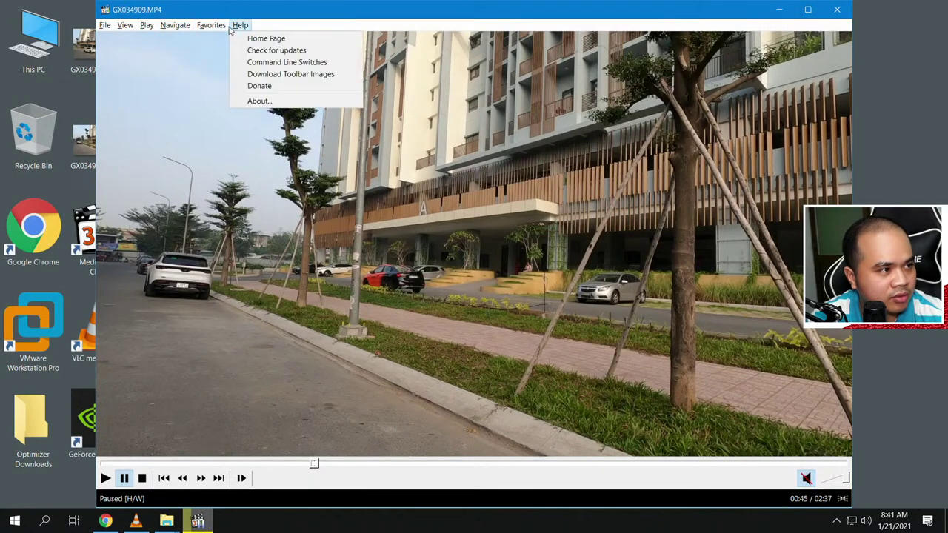
mouse_move(240, 25)
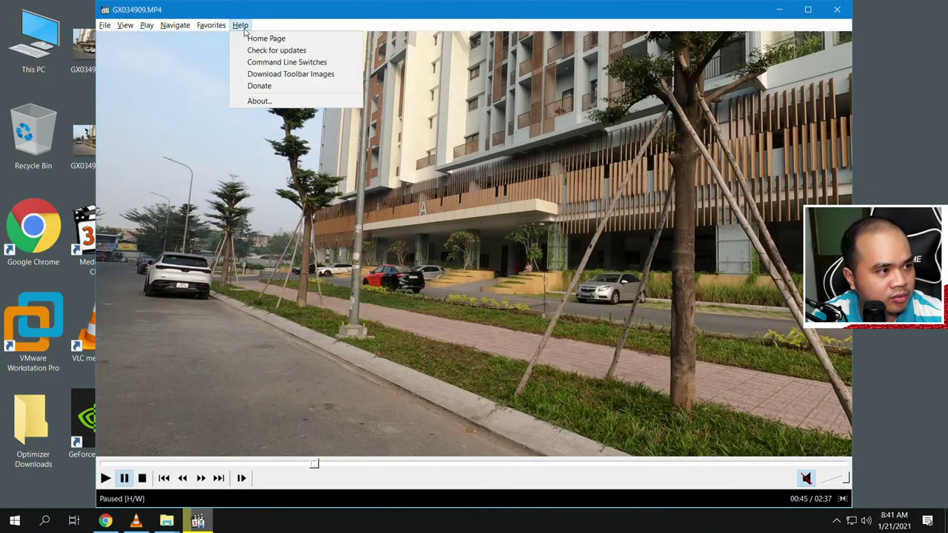
mouse_move(176, 30)
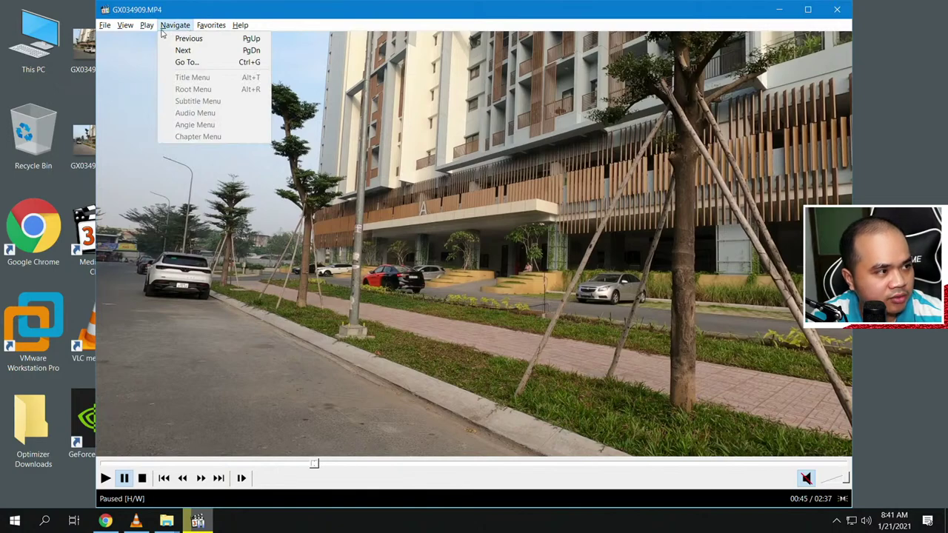
mouse_move(148, 32)
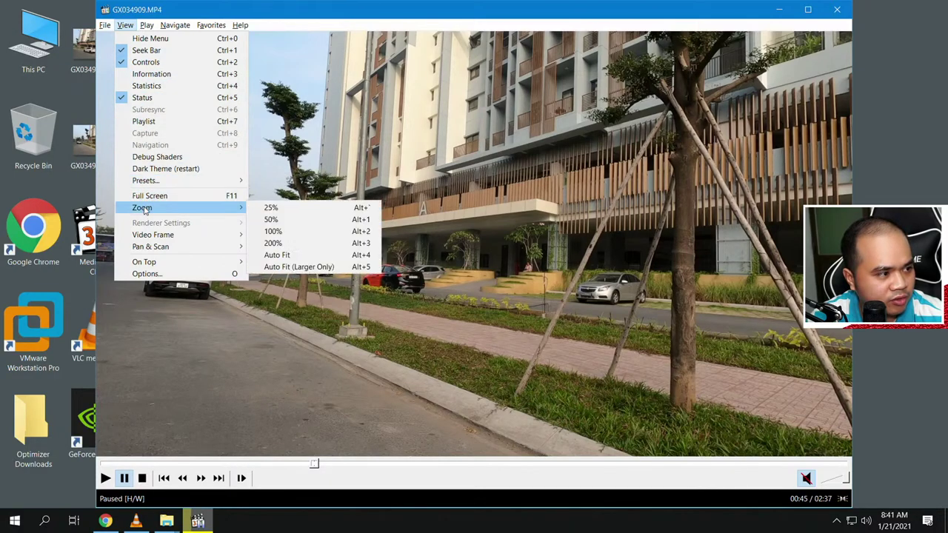
click(145, 275)
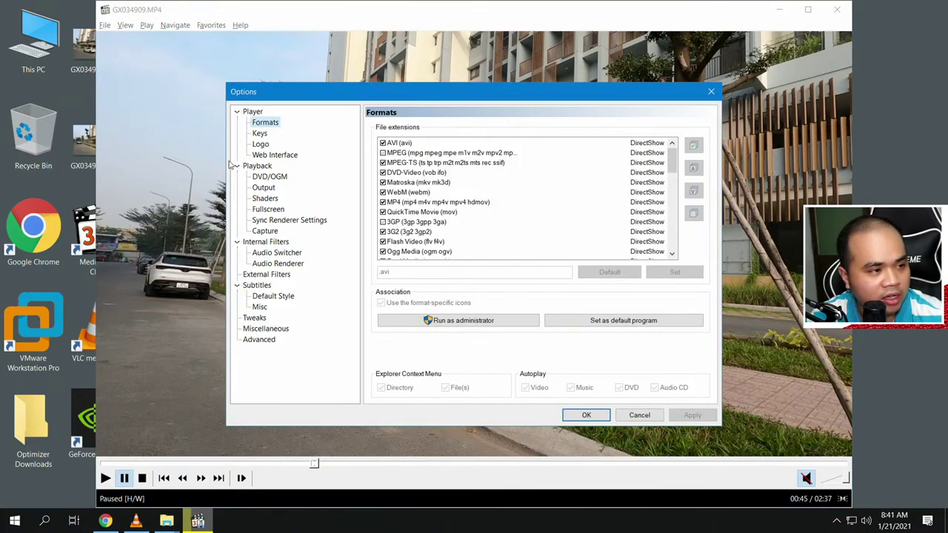
click(259, 145)
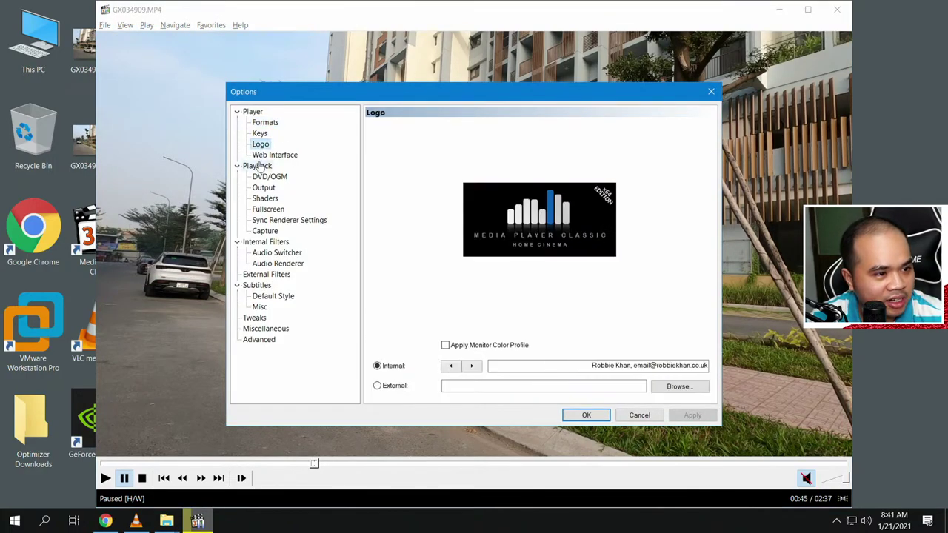
click(257, 166)
click(259, 176)
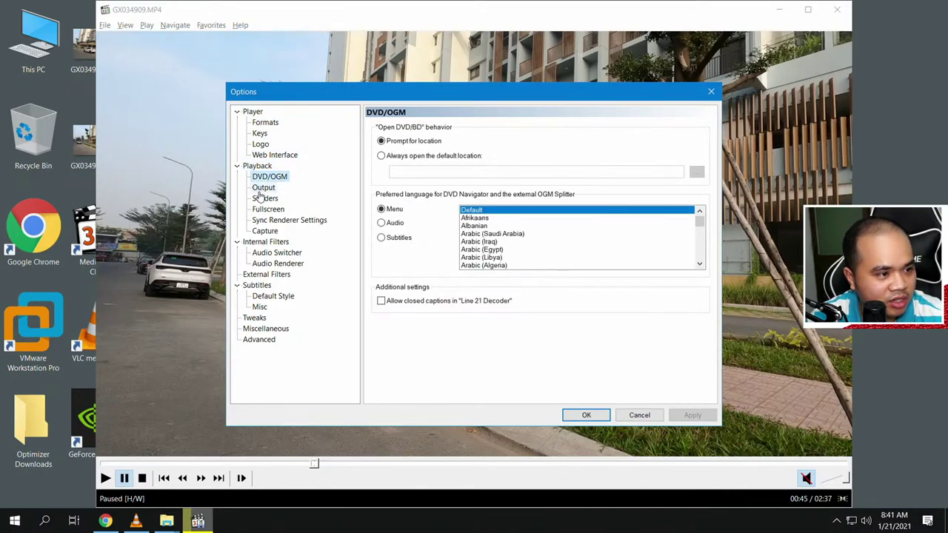
Check the Output, Shaders, Fullscreen, Sync Renderer and Capture options for snapshot settings
click(262, 188)
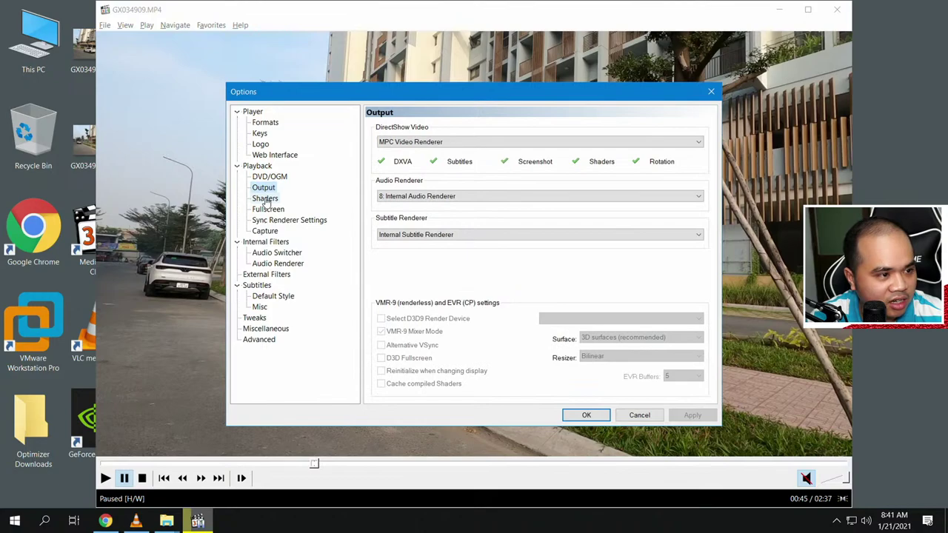
click(266, 200)
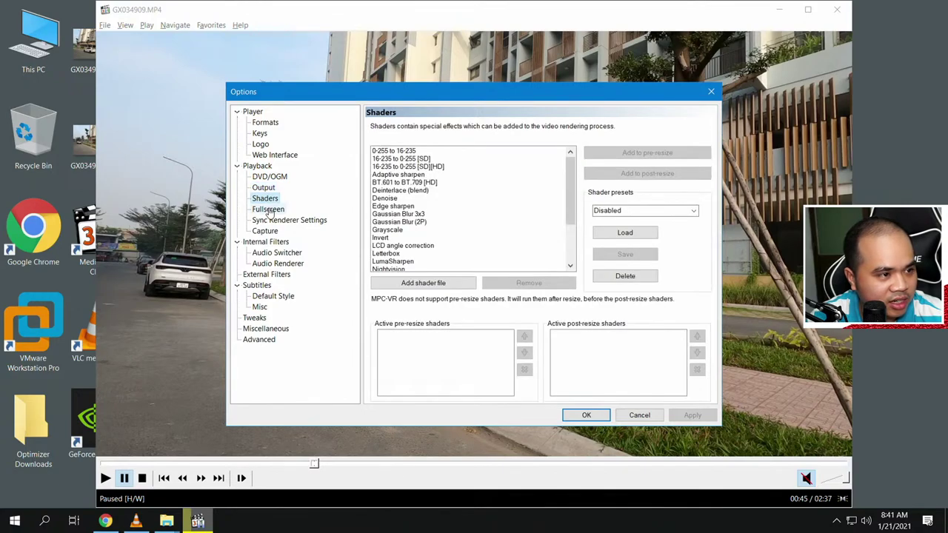
click(270, 211)
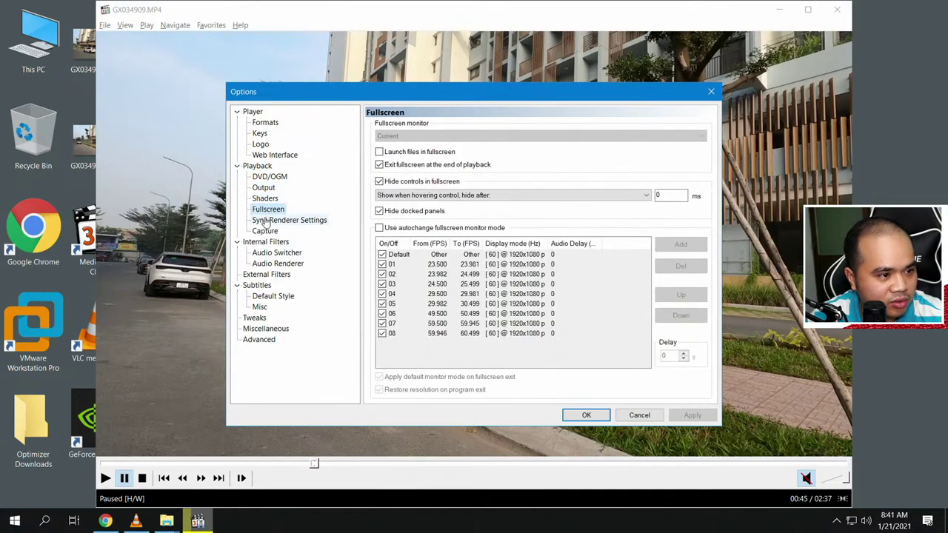
click(267, 221)
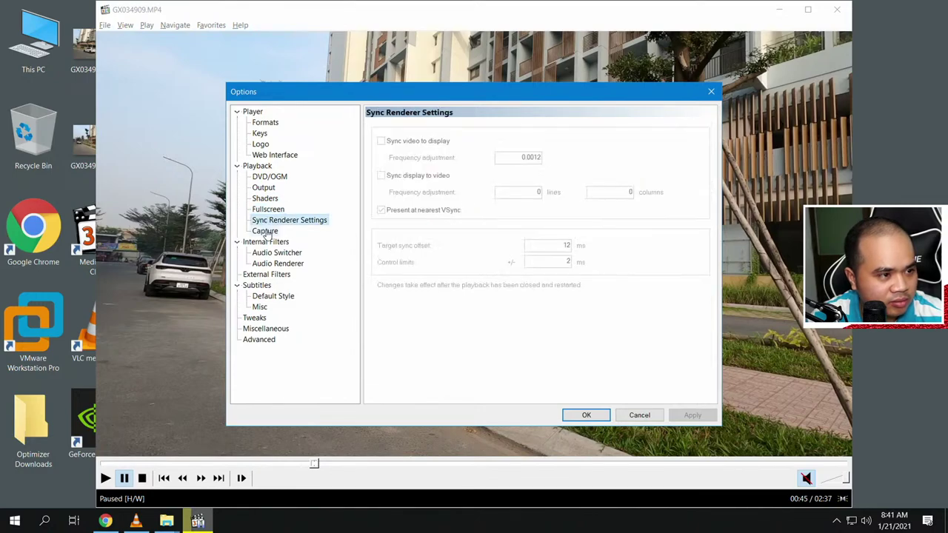
click(271, 232)
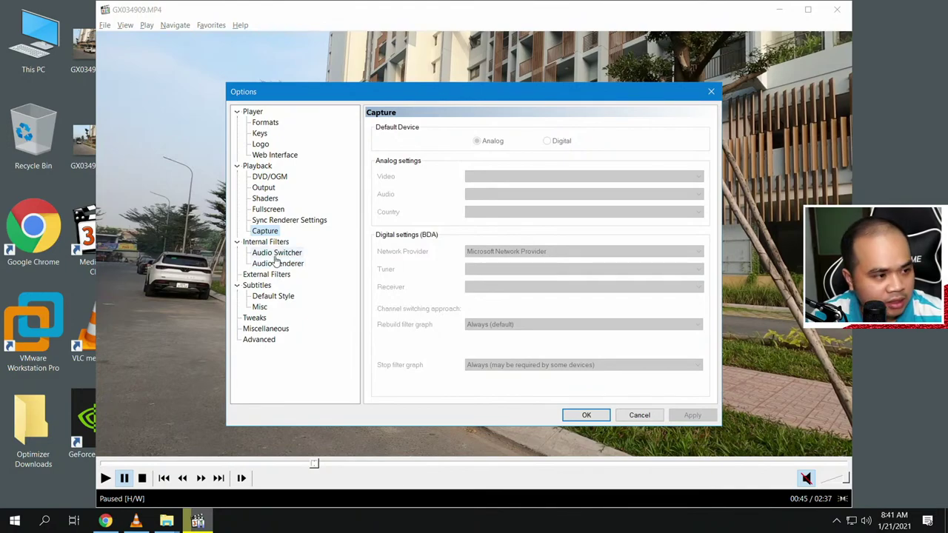
Recheck the Audio Switcher, Audio Renderer, External Filters, Subtitles, Default Style and Misc options for snapshot settings
click(275, 255)
click(274, 265)
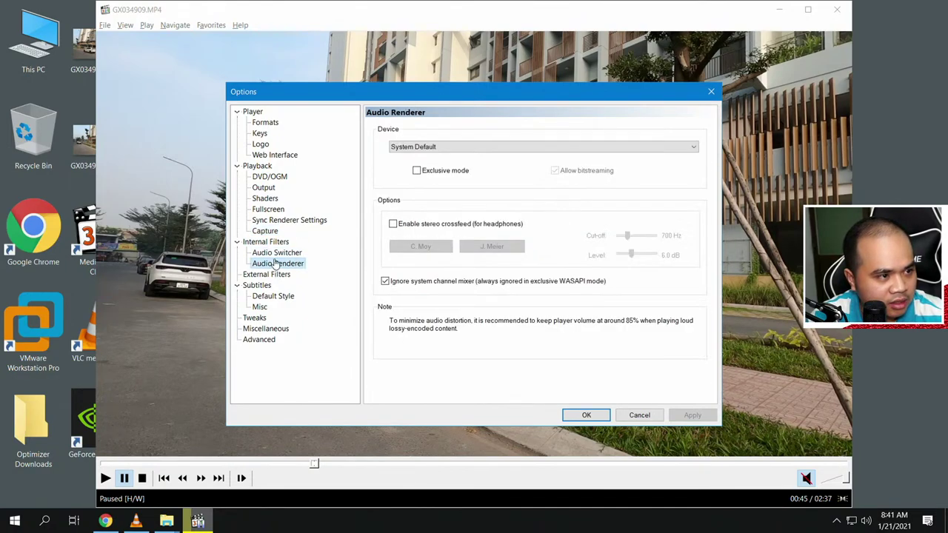
click(260, 257)
click(265, 265)
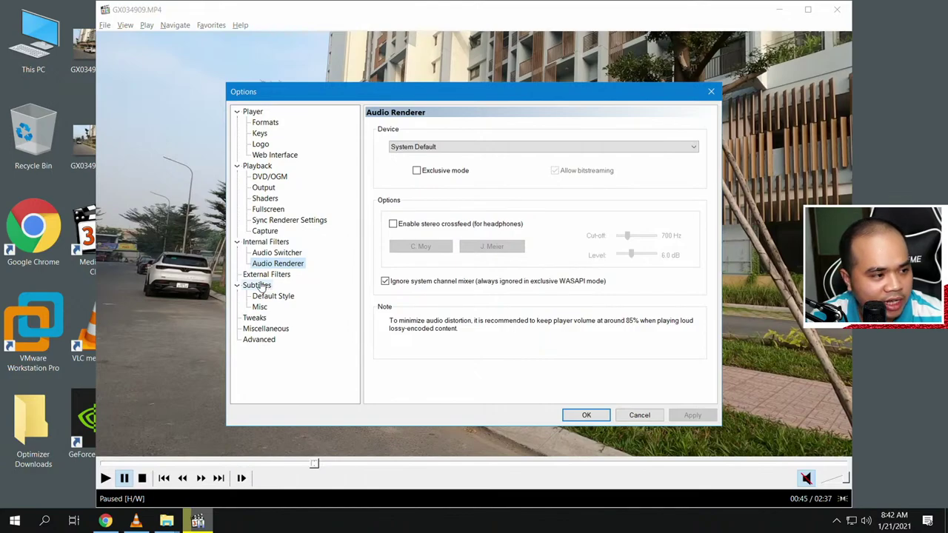
click(259, 287)
click(263, 275)
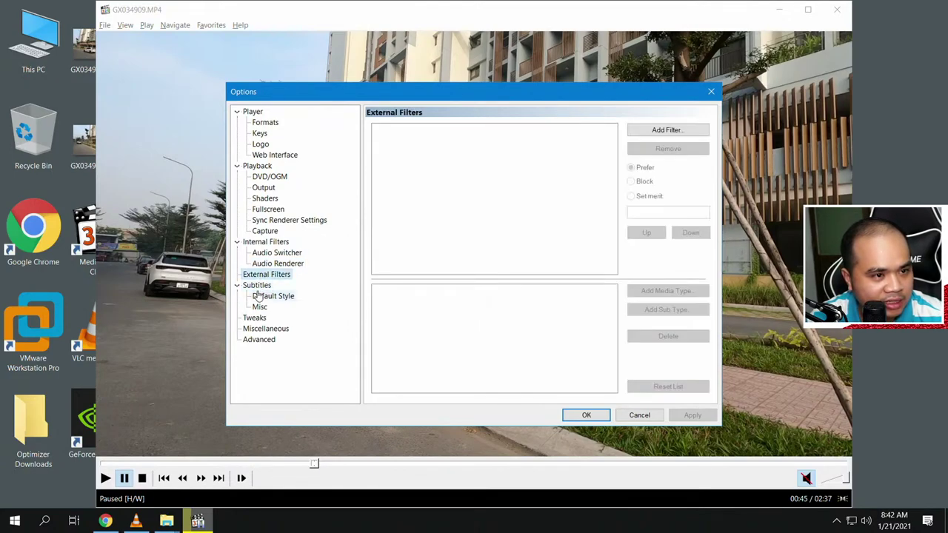
click(263, 295)
click(258, 307)
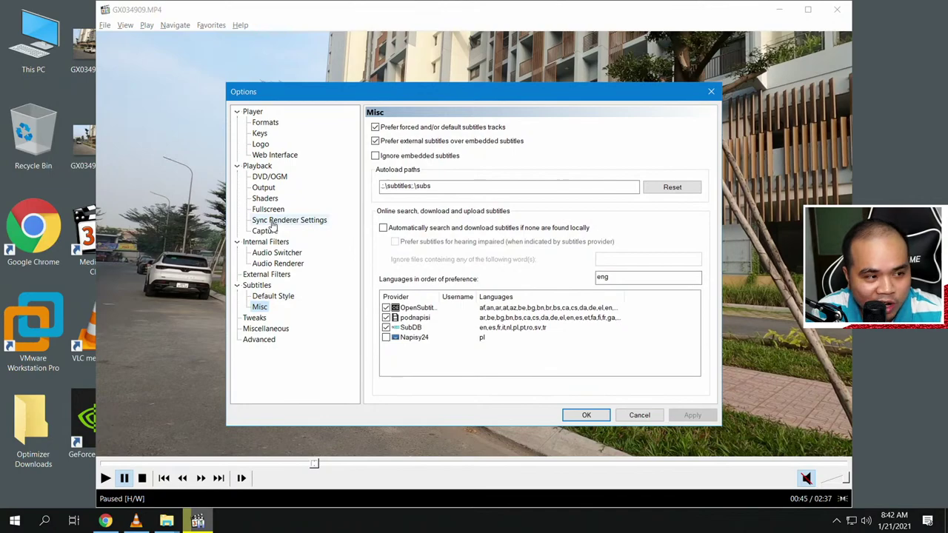
Recheck the Tweaks options, read the Advanced settings list through to its end and close the options dialog
click(254, 318)
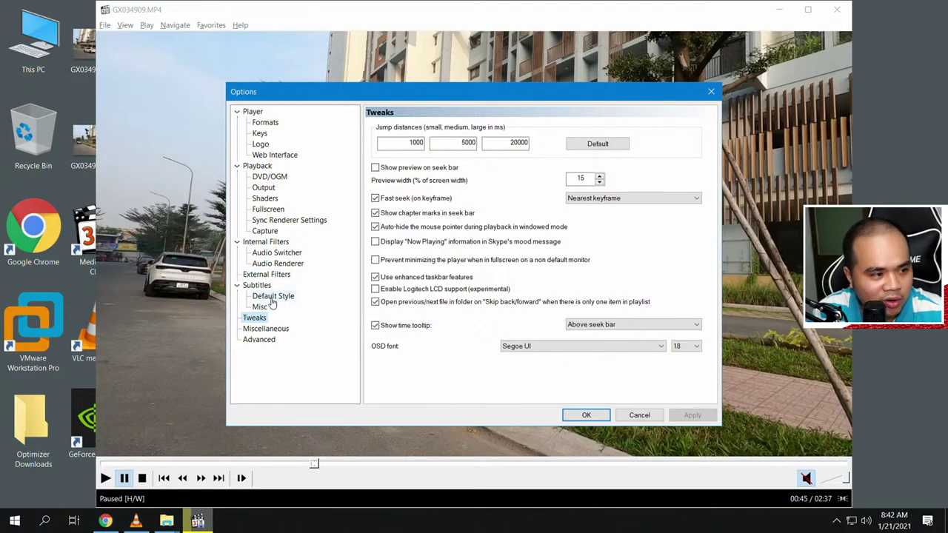
click(259, 342)
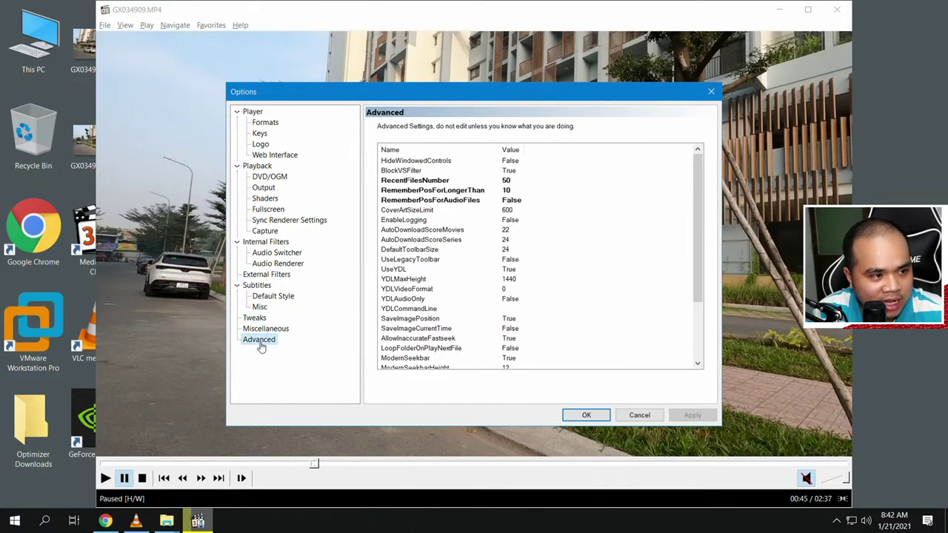
click(398, 221)
click(395, 232)
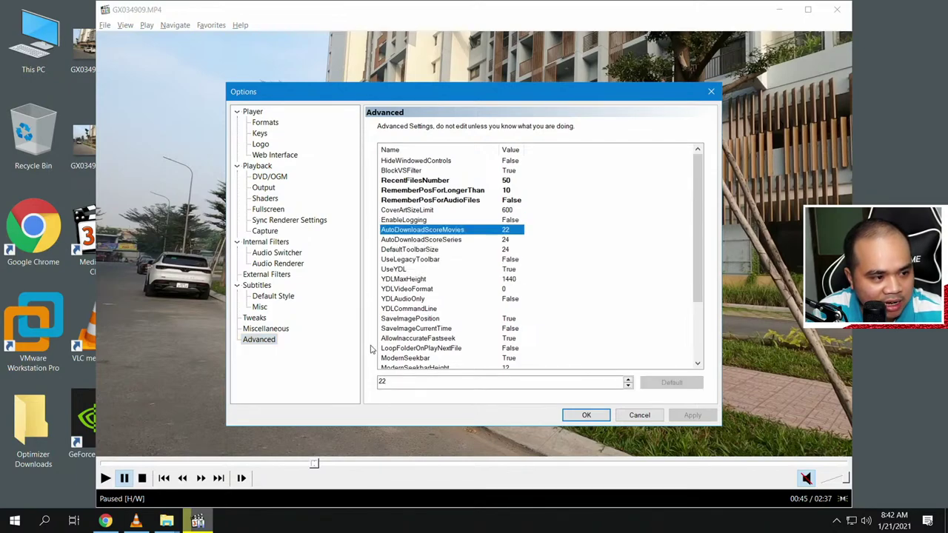
scroll(389, 367, down, 2)
scroll(393, 368, down, 1)
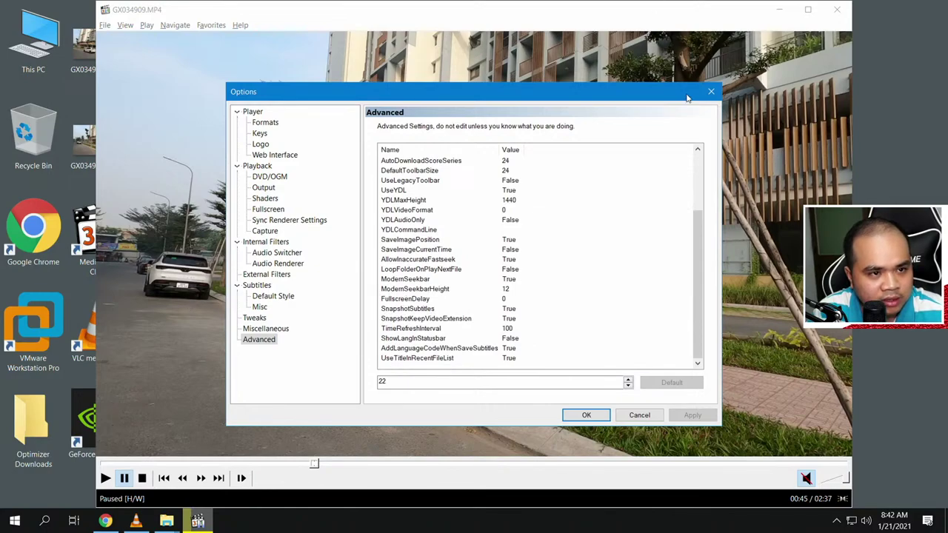
click(712, 91)
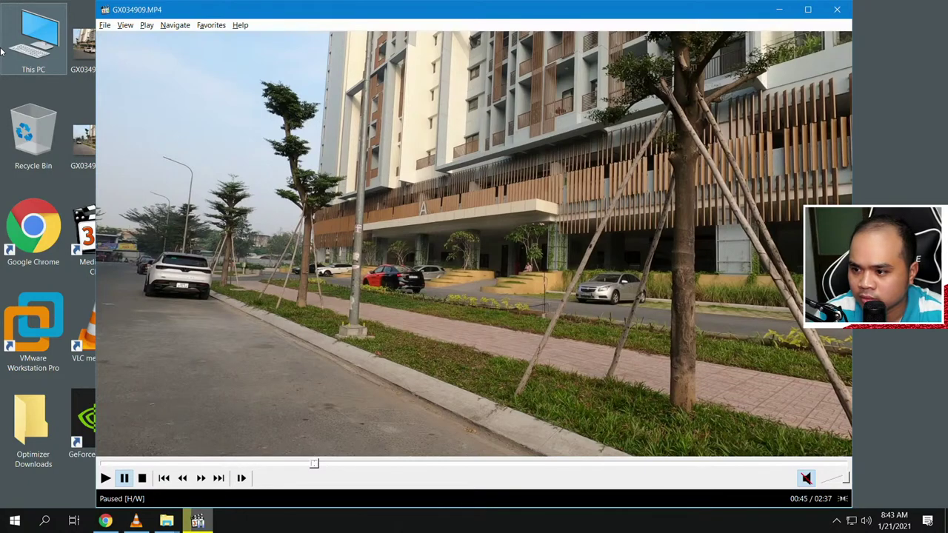
Reopen the player's options, then pause the GX034909 video at 00:54 and minimize the player
click(125, 25)
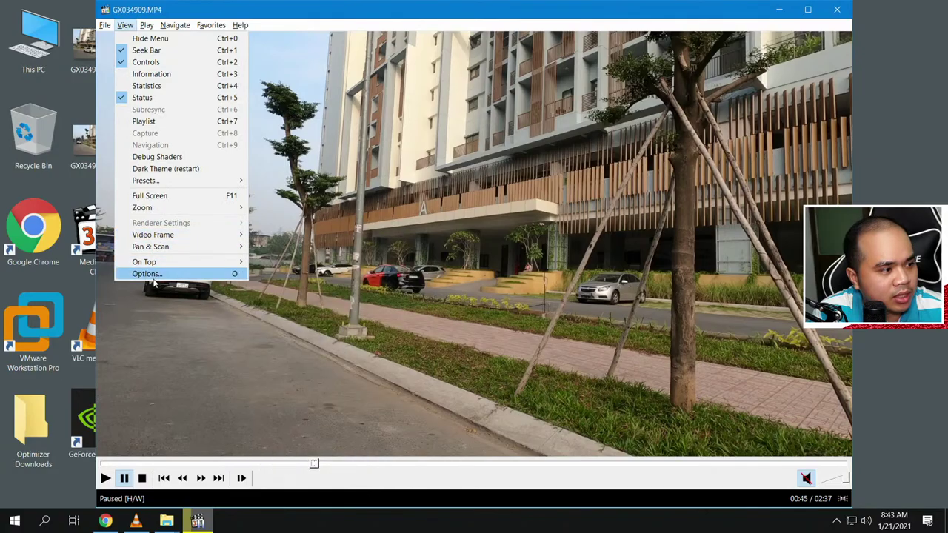
click(157, 275)
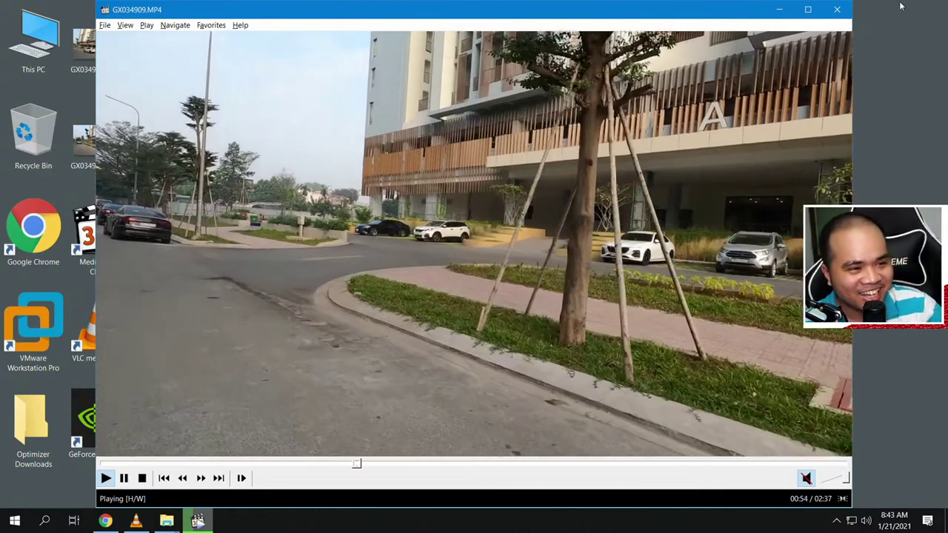
click(499, 258)
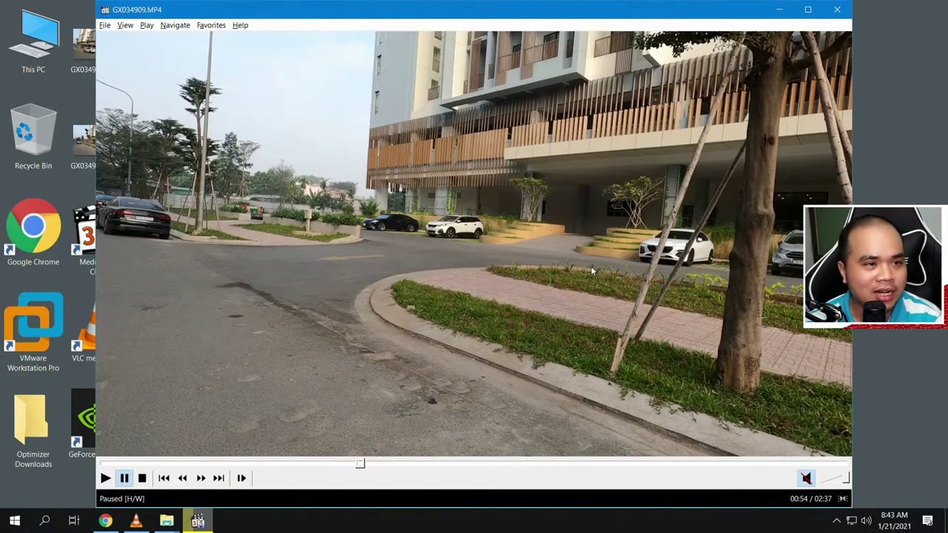
click(779, 9)
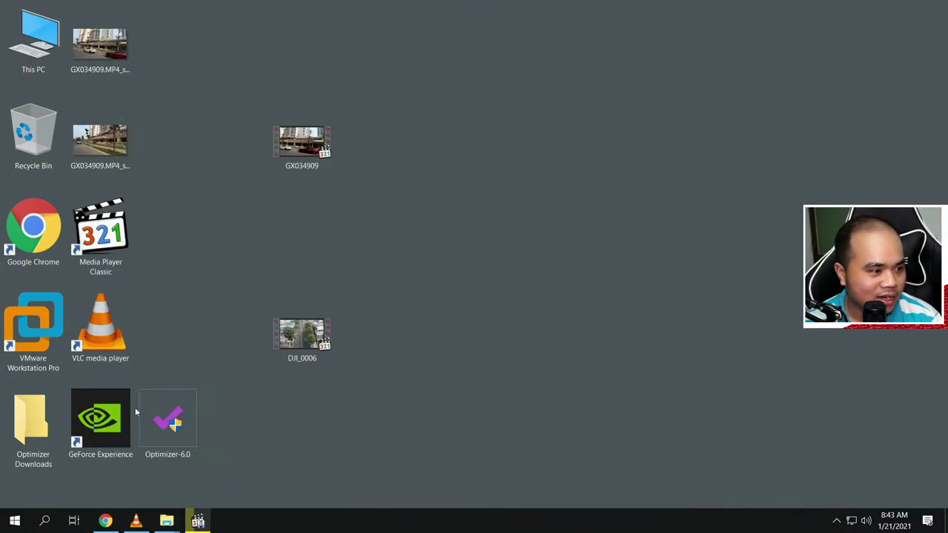
Switch to VLC media player, show the GX034909 video full screen and play a short stretch before pausing it
click(135, 521)
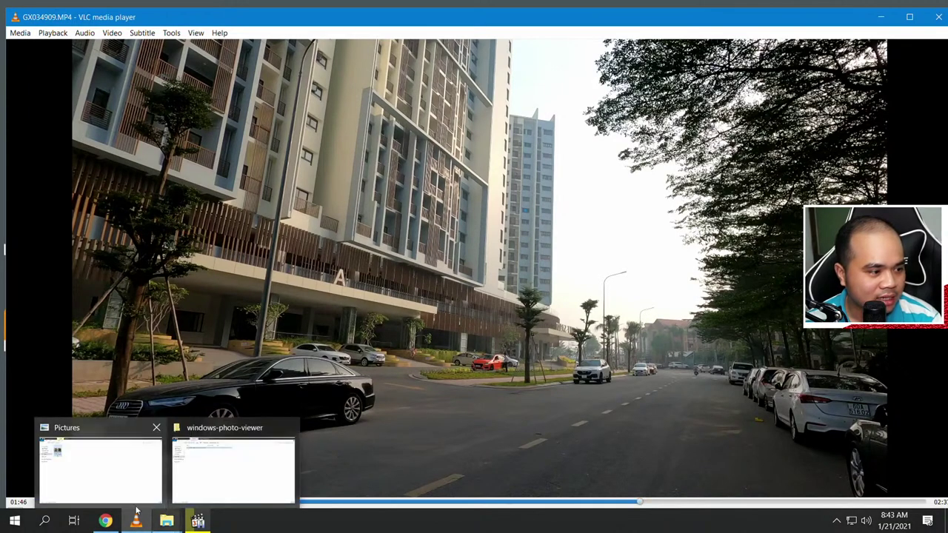
key(f)
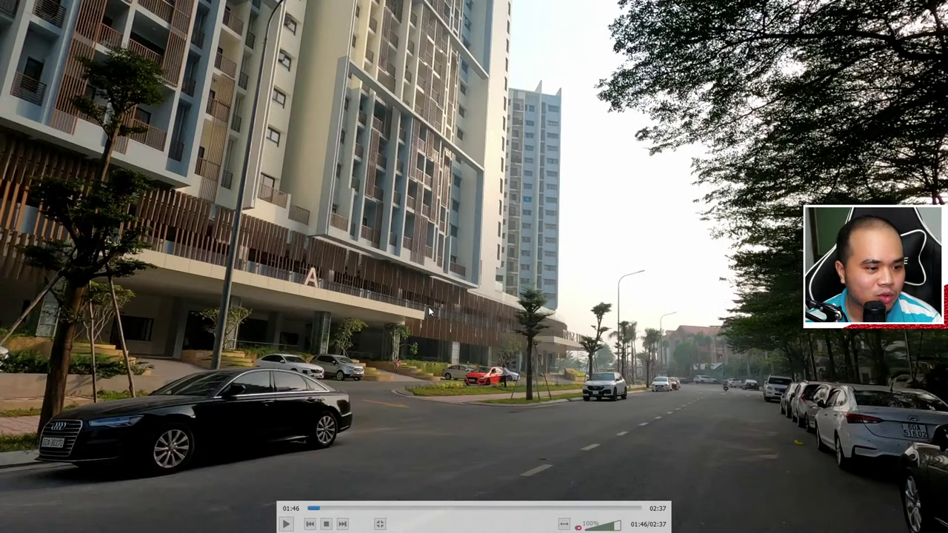
key(space)
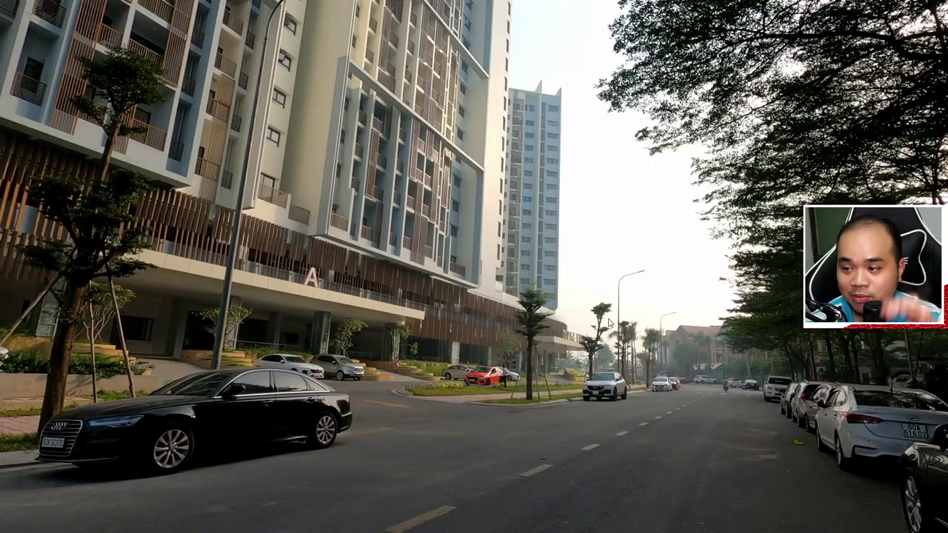
key(space)
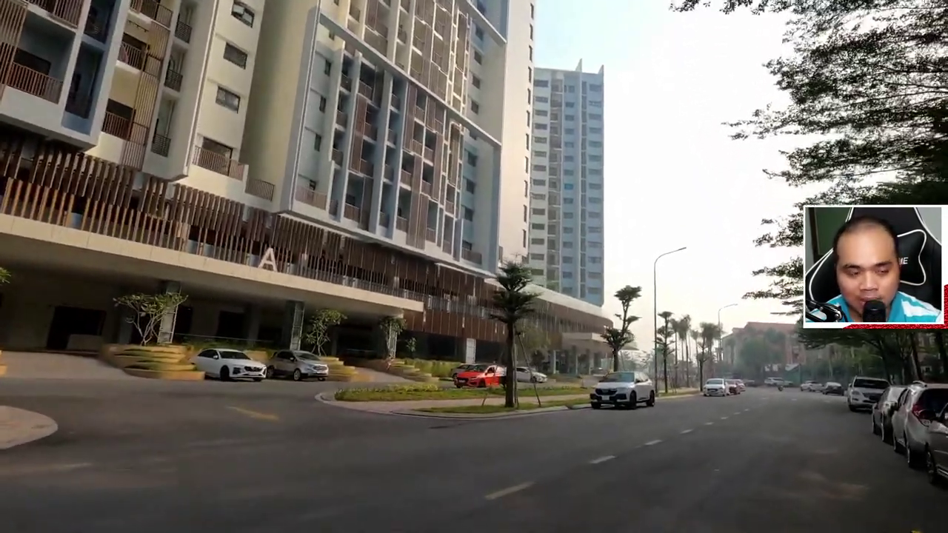
key(space)
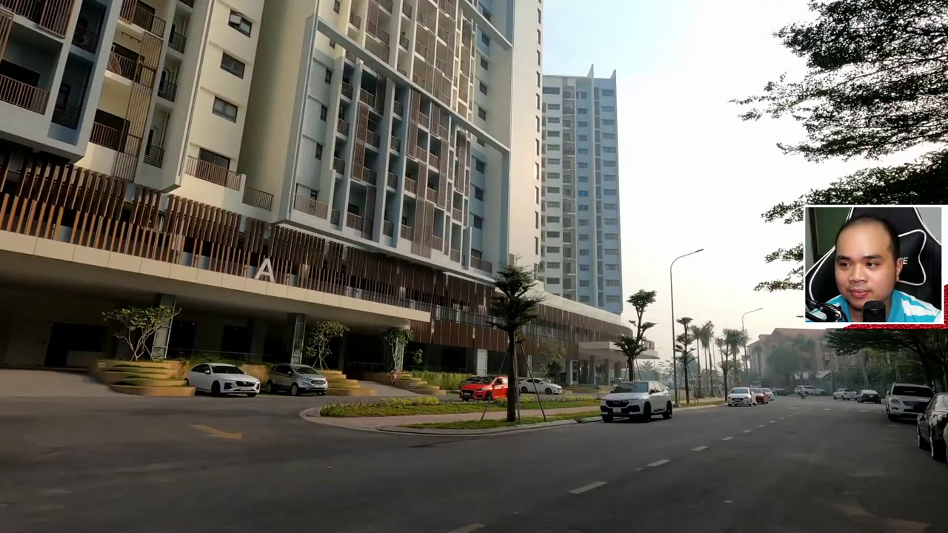
Leave full screen, switch to MPC-HC and play the GX034909 video in short stretches, pausing it at 01:00
key(Escape)
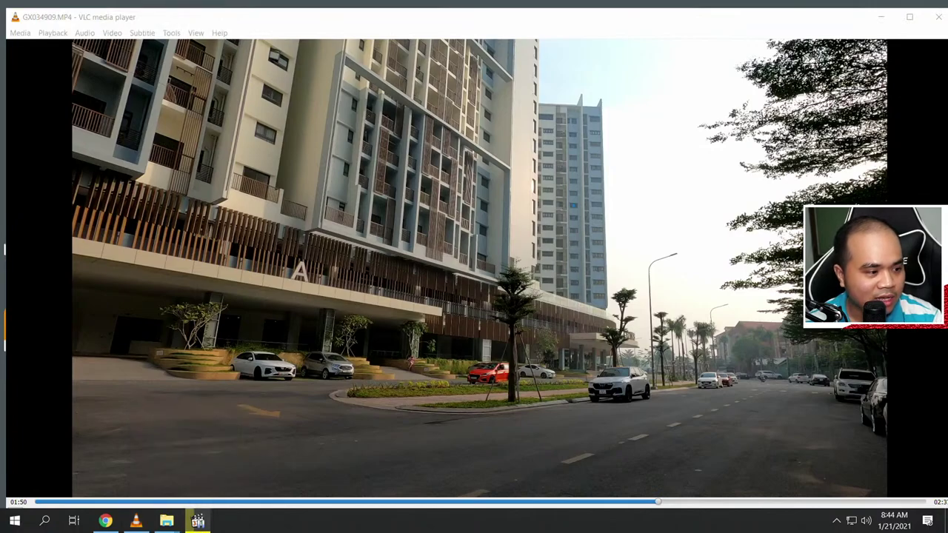
click(203, 523)
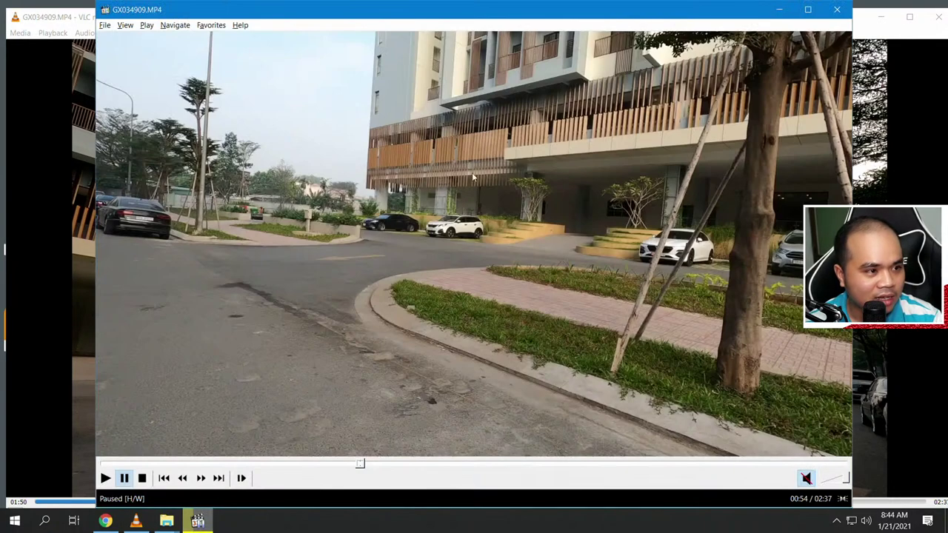
click(535, 214)
click(536, 211)
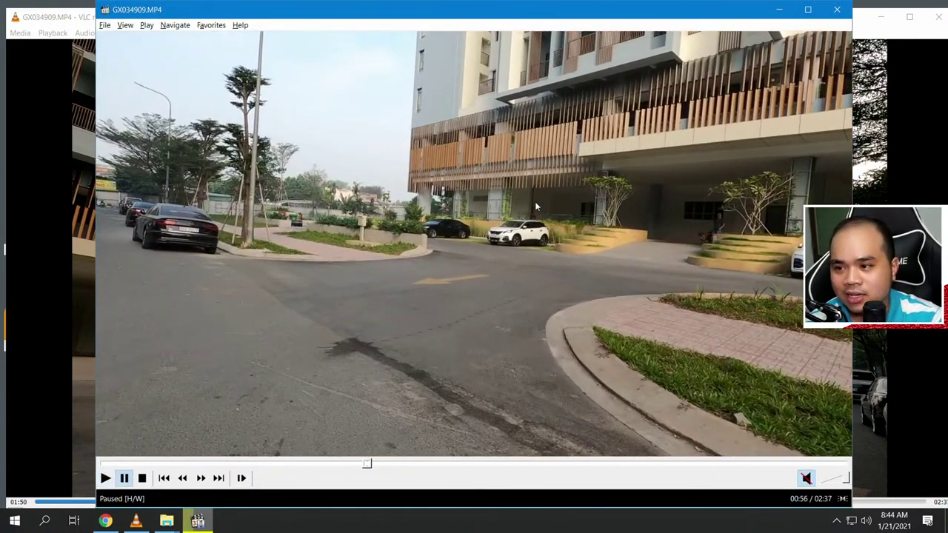
click(536, 208)
click(536, 207)
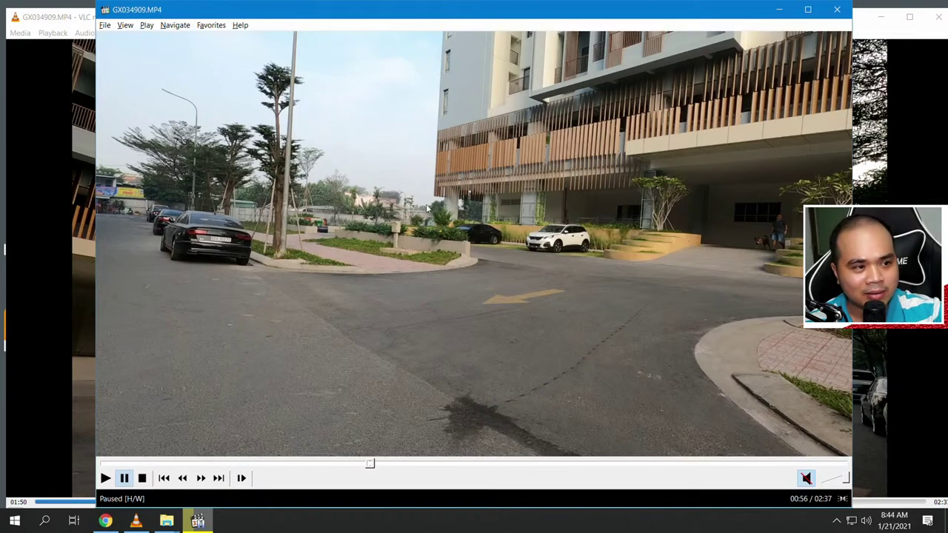
click(394, 312)
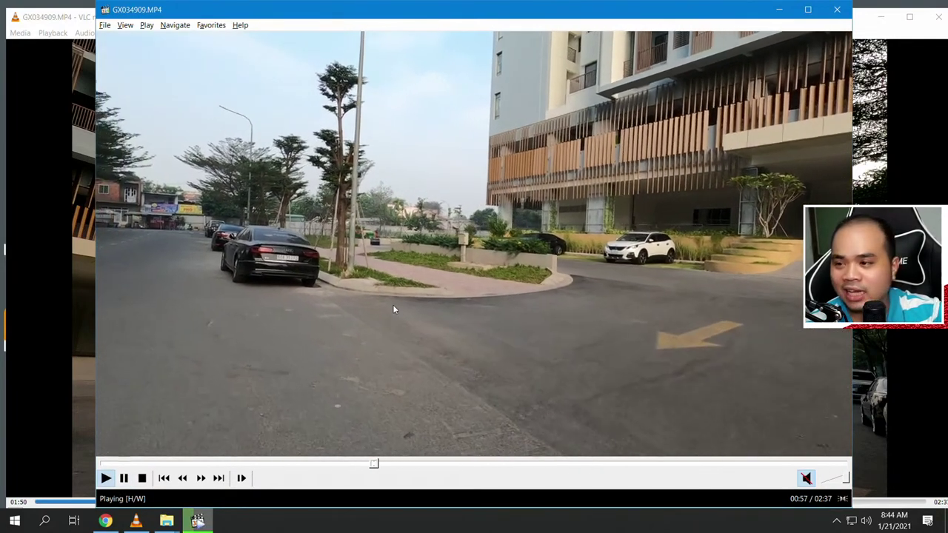
click(412, 280)
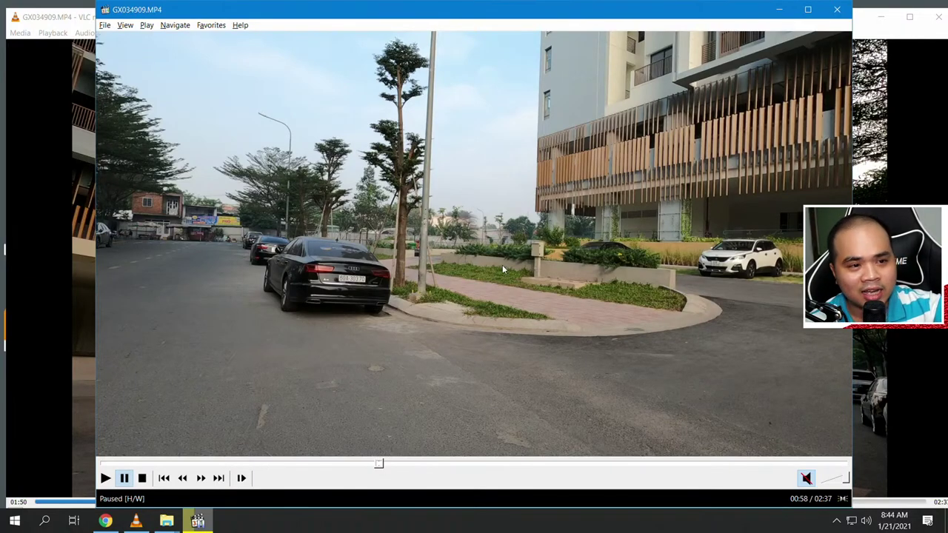
key(space)
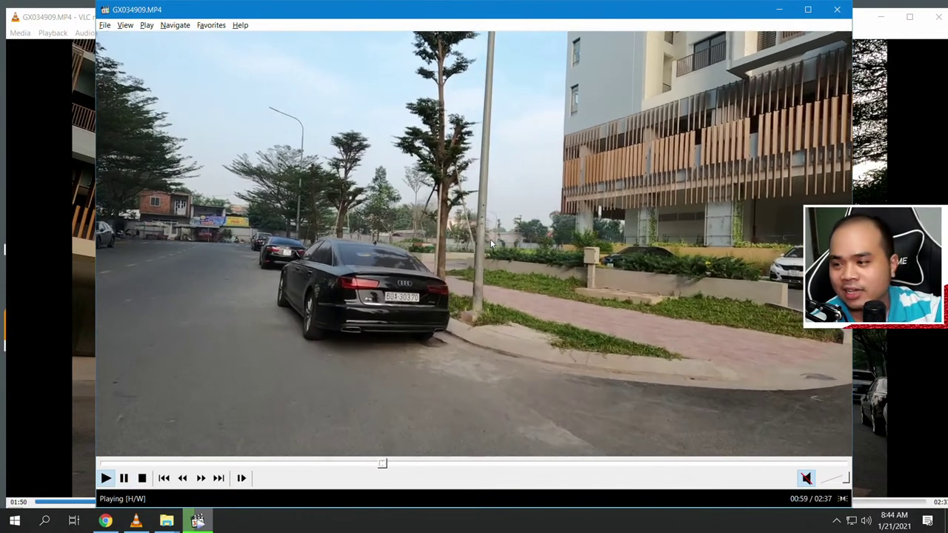
key(space)
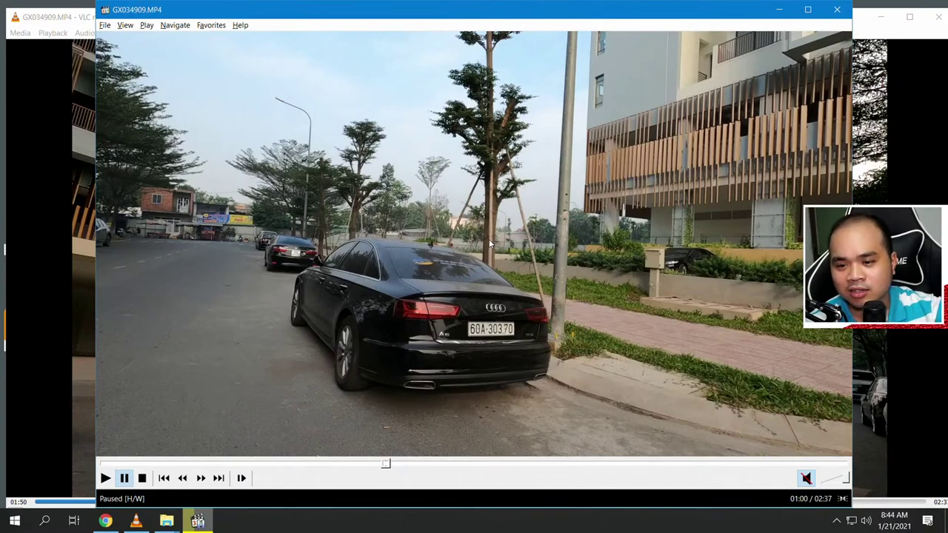
Return to VLC media player, play the GX034909 video full screen, pause it at 01:54 and leave full screen
click(58, 170)
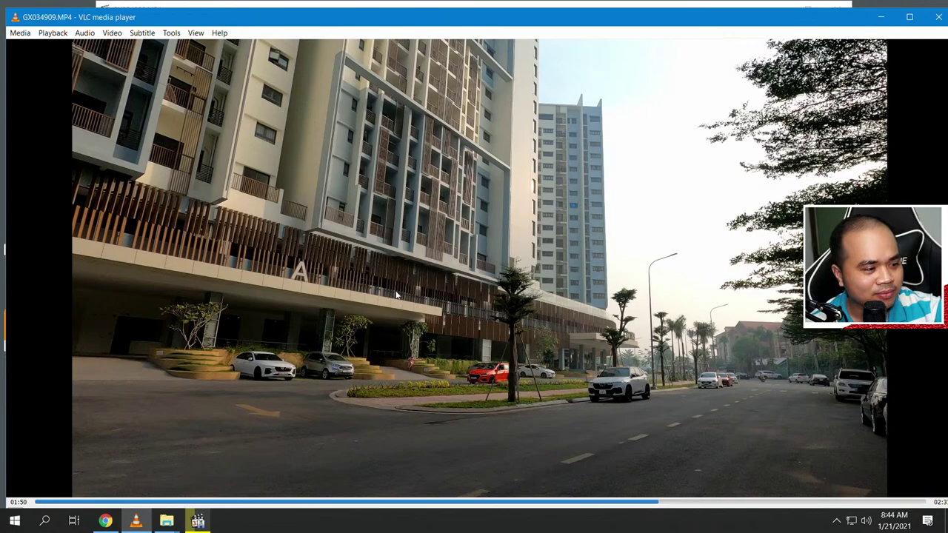
double_click(567, 227)
double_click(566, 227)
double_click(566, 228)
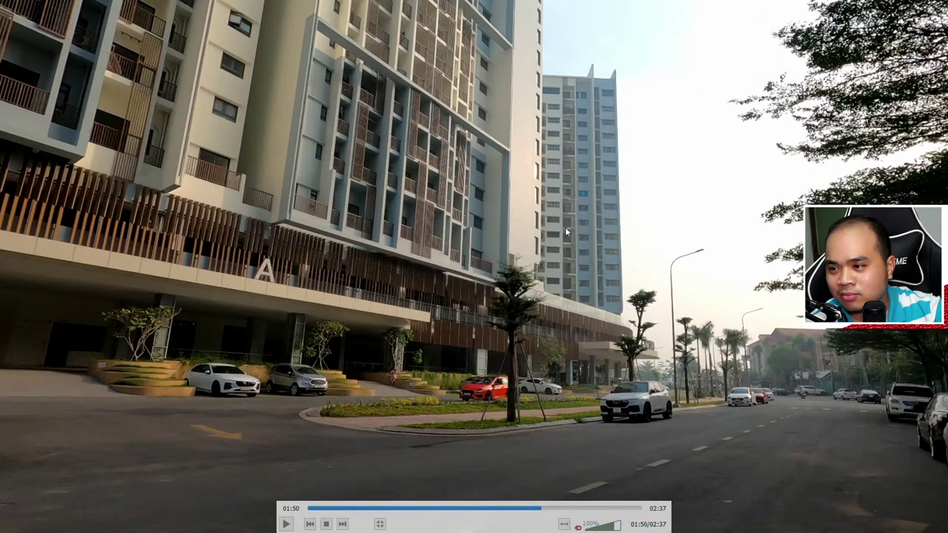
click(285, 523)
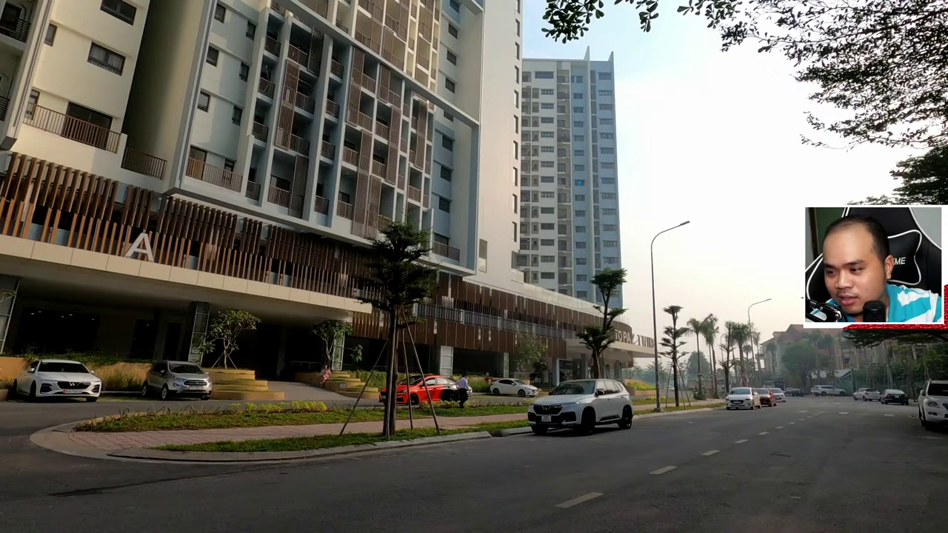
mouse_move(295, 526)
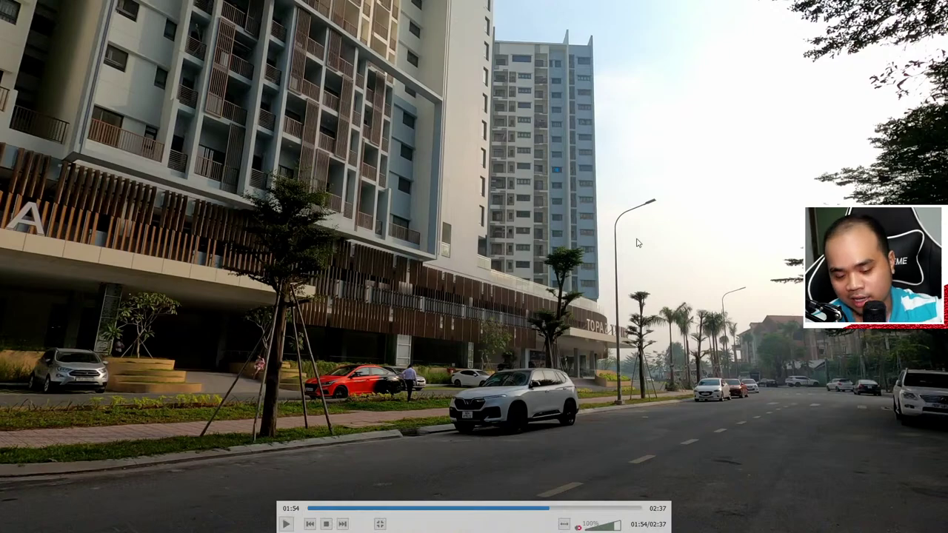
double_click(606, 429)
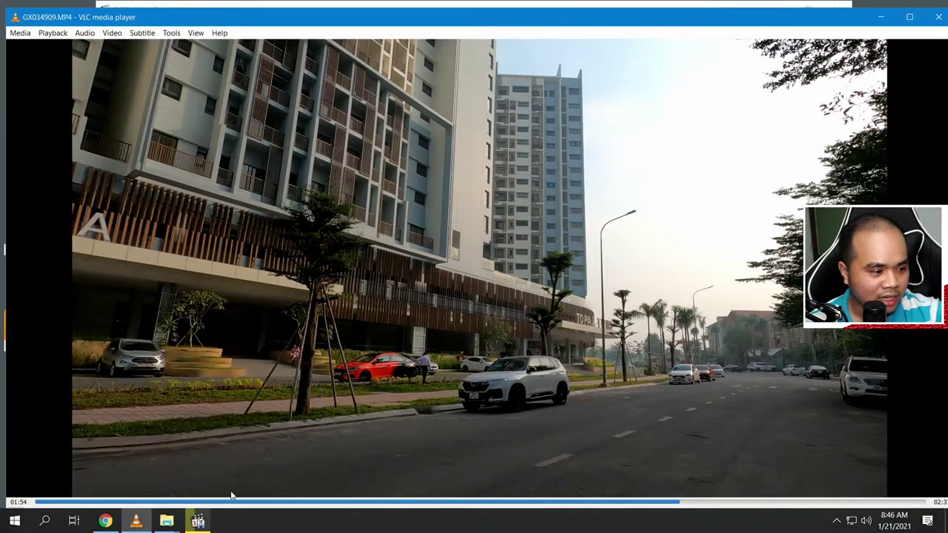
Switch to MPC-HC, advance the GX034909 video to 01:06 and close both media players
click(198, 521)
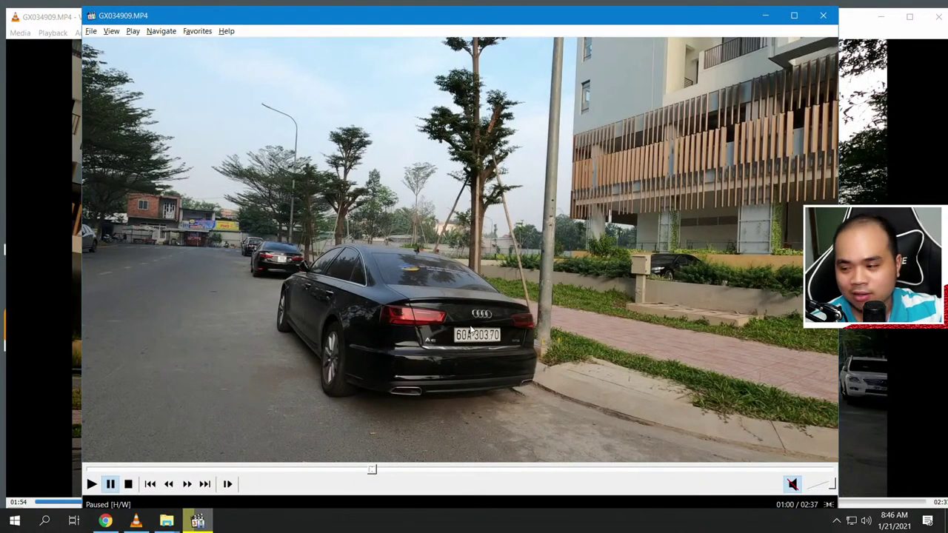
click(502, 304)
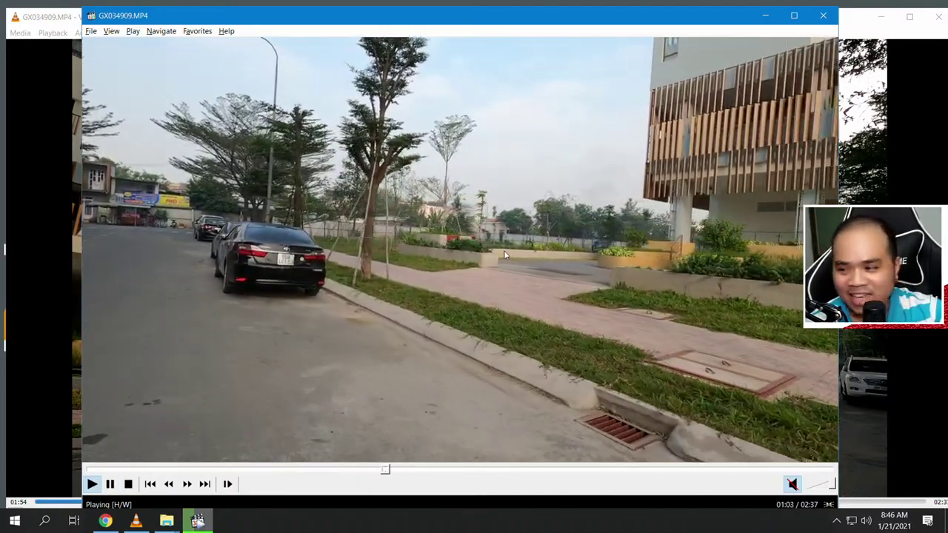
click(541, 257)
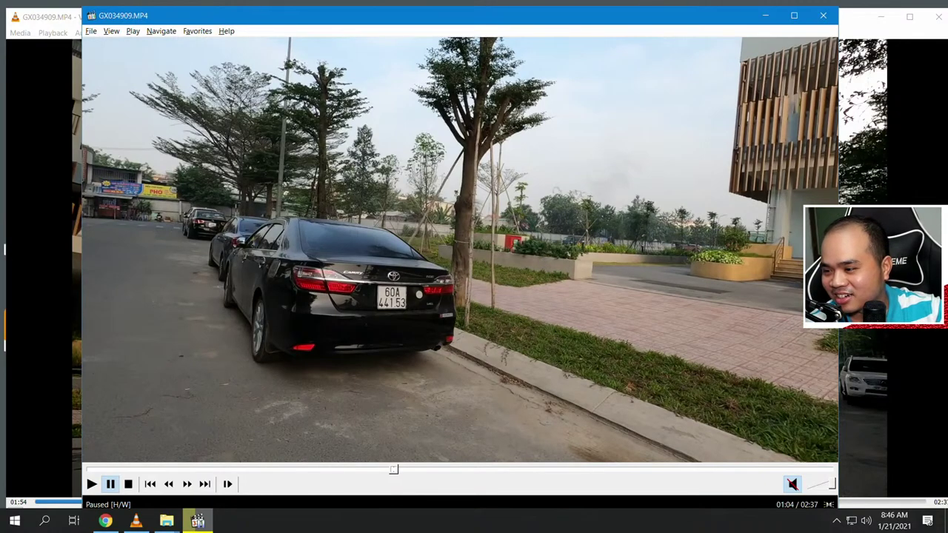
key(ctrl+Right)
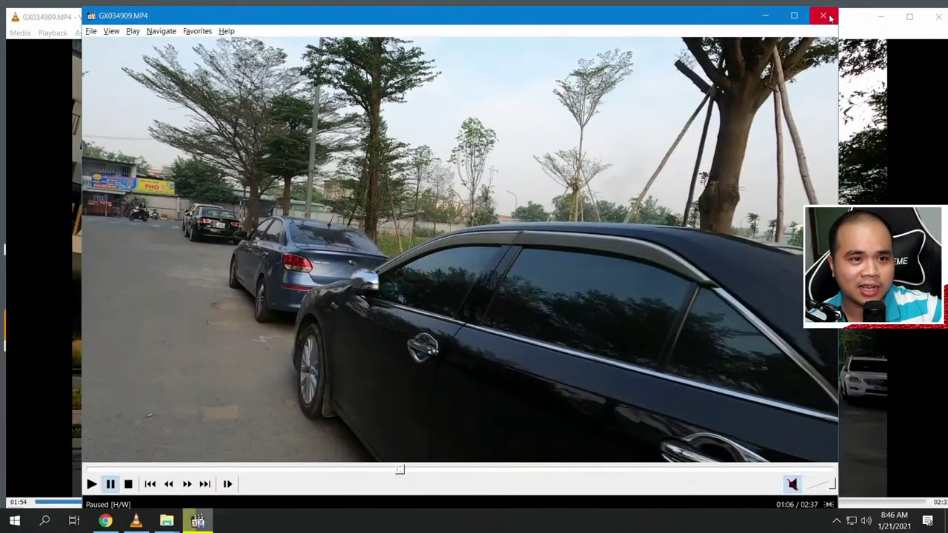
click(824, 16)
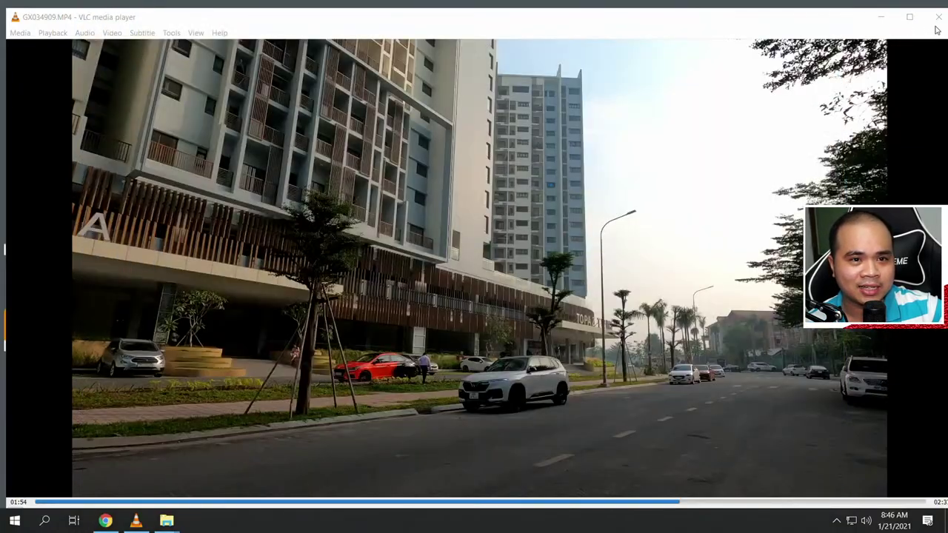
click(938, 16)
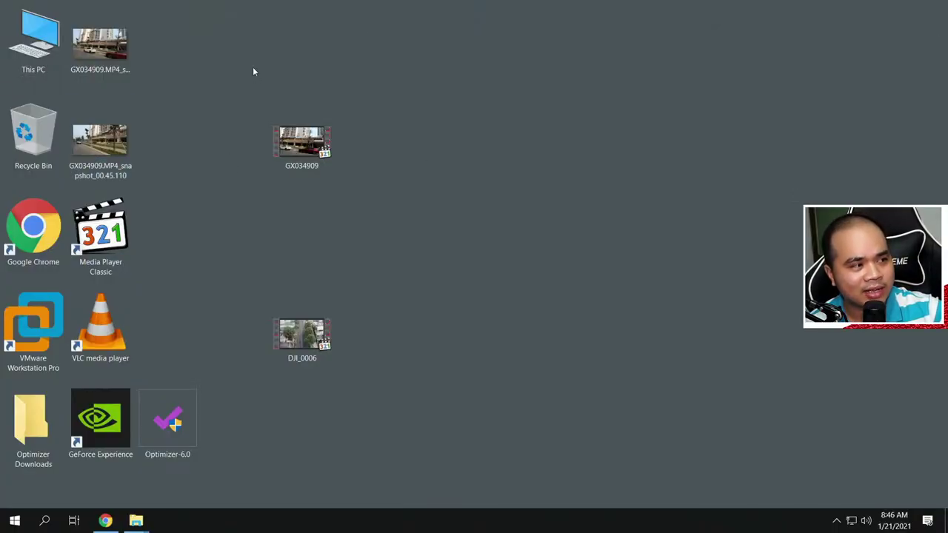
Play the GX034909 video from the desktop, snap the player to the desktop's upper-left quarter, pull it free and close it
double_click(324, 155)
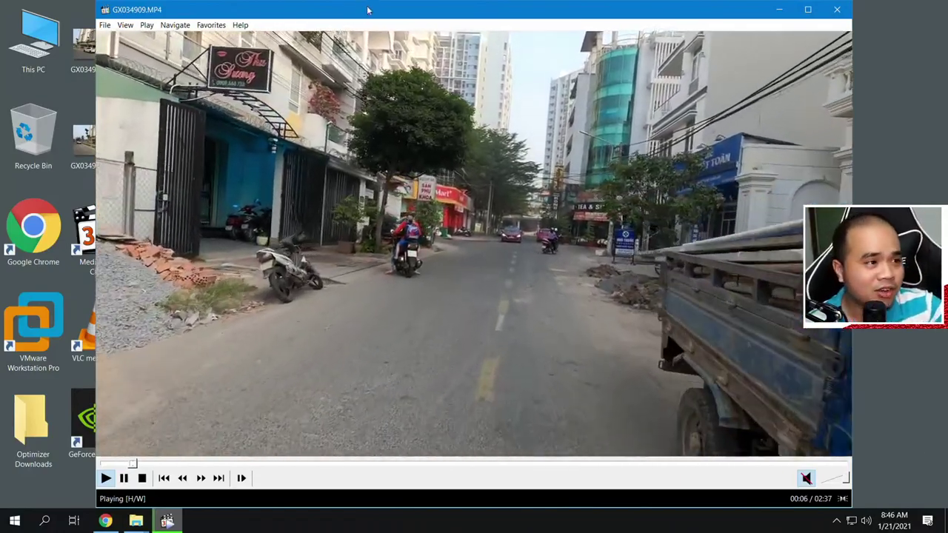
key(alt+1)
drag(708, 9, 2, 2)
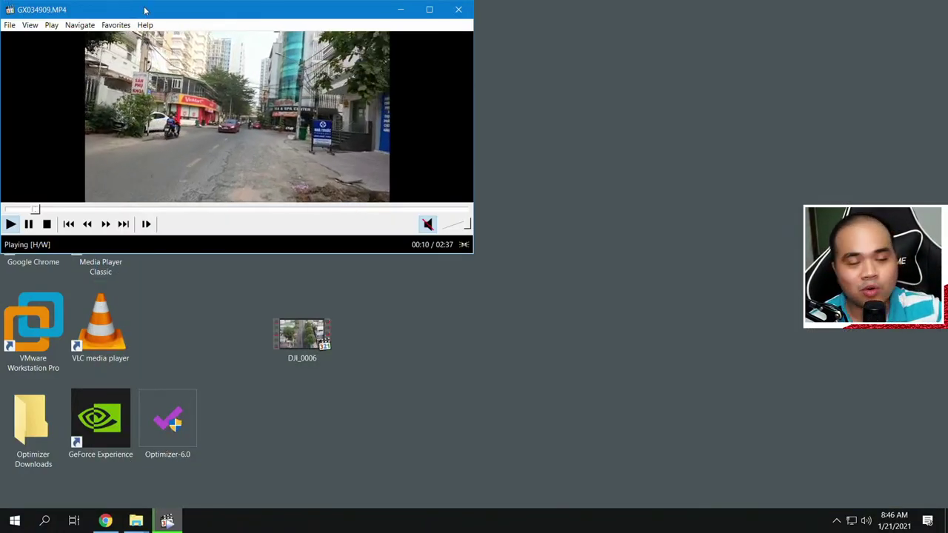
drag(157, 9, 422, 53)
click(801, 43)
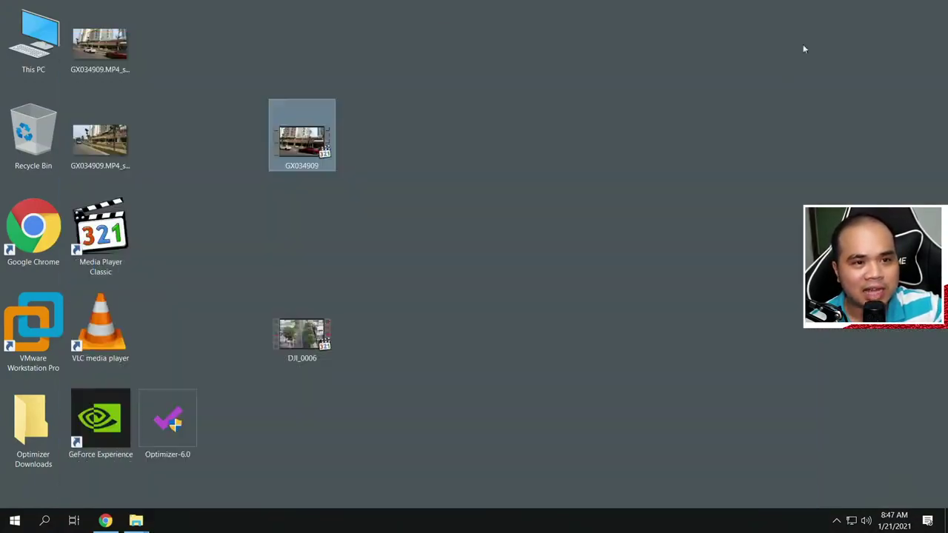
Play the GX034909 video briefly in MPC-HC, close the player and open the same file with VLC media player
double_click(303, 152)
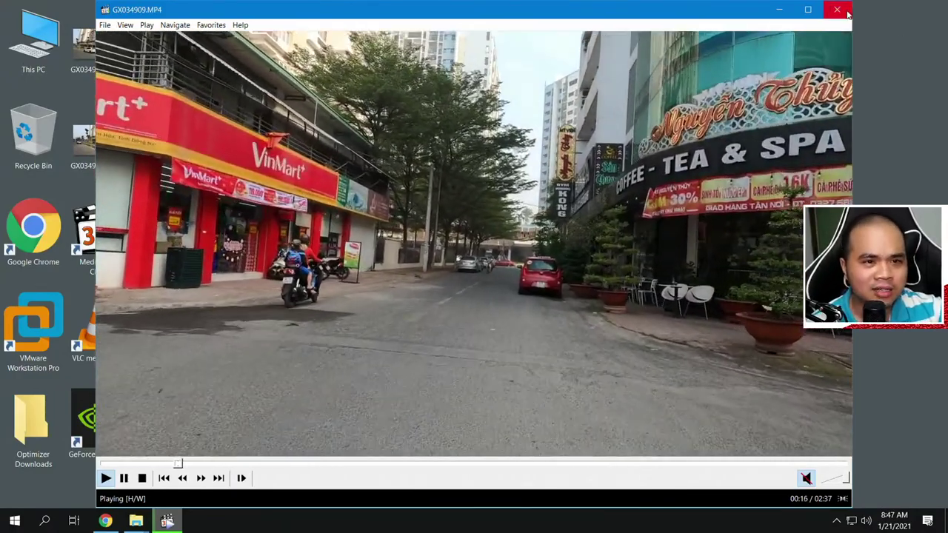
click(845, 8)
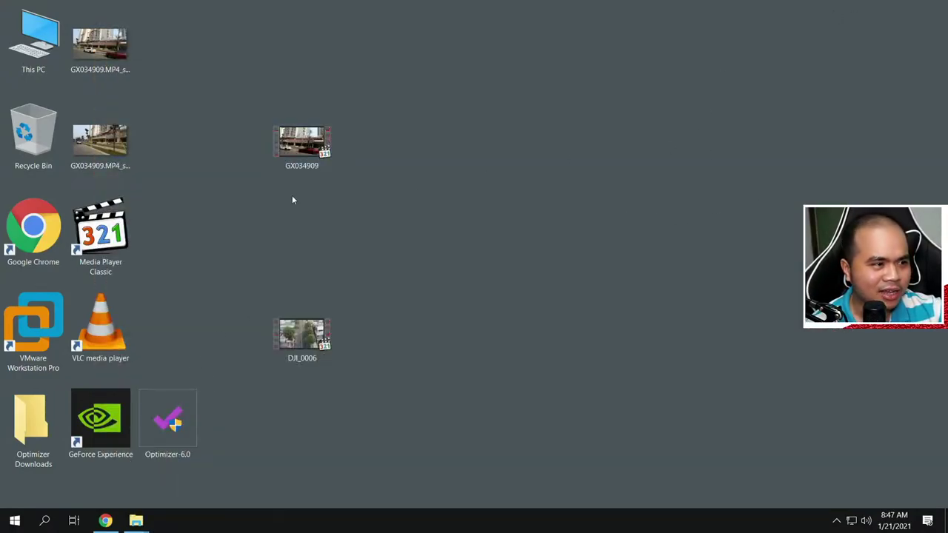
right_click(311, 160)
mouse_move(362, 254)
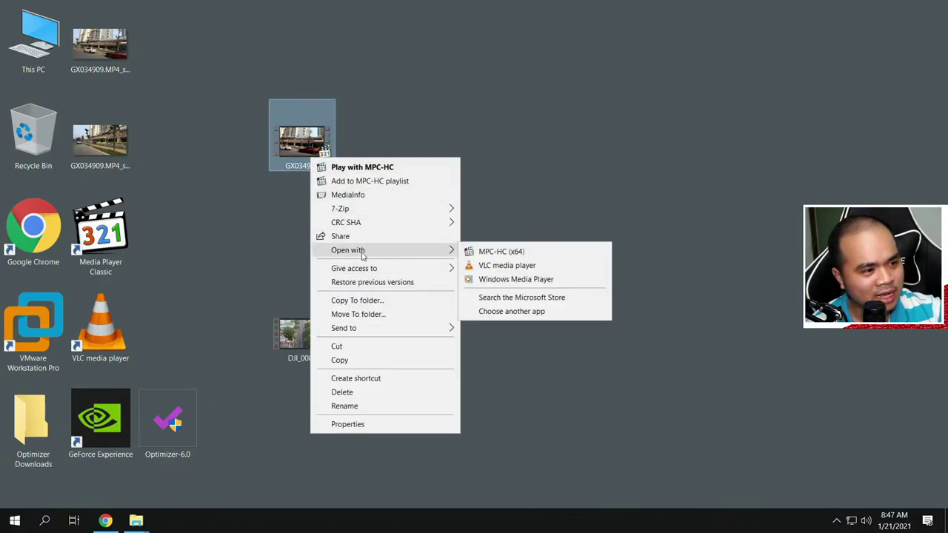
click(514, 267)
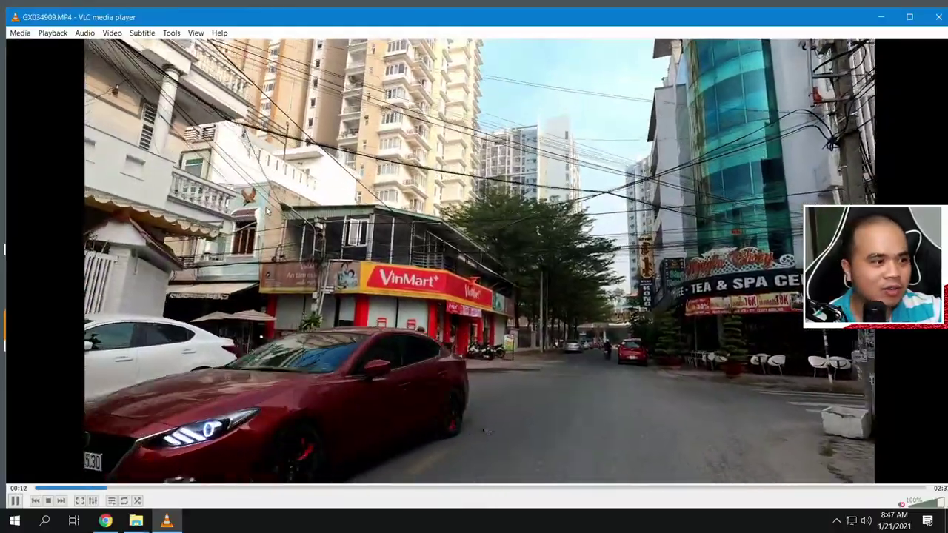
Show the video full screen and return to the window, then repeatedly pause and resume playback, leaving it paused at 00:22
key(f)
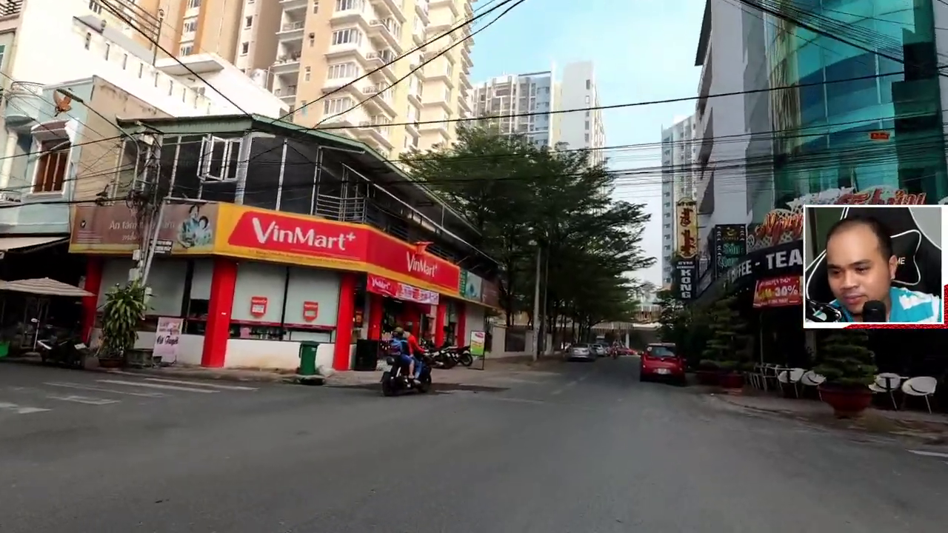
key(f)
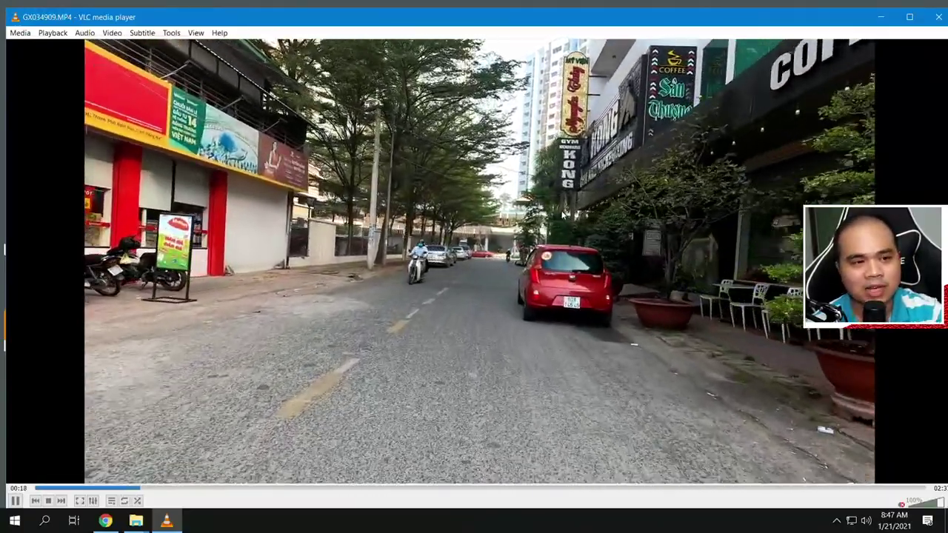
key(space)
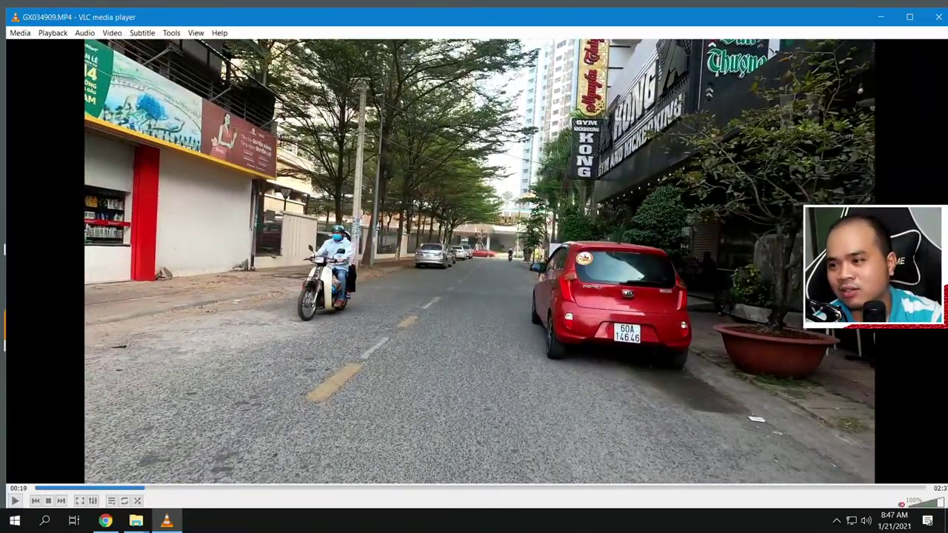
key(space)
key(space)
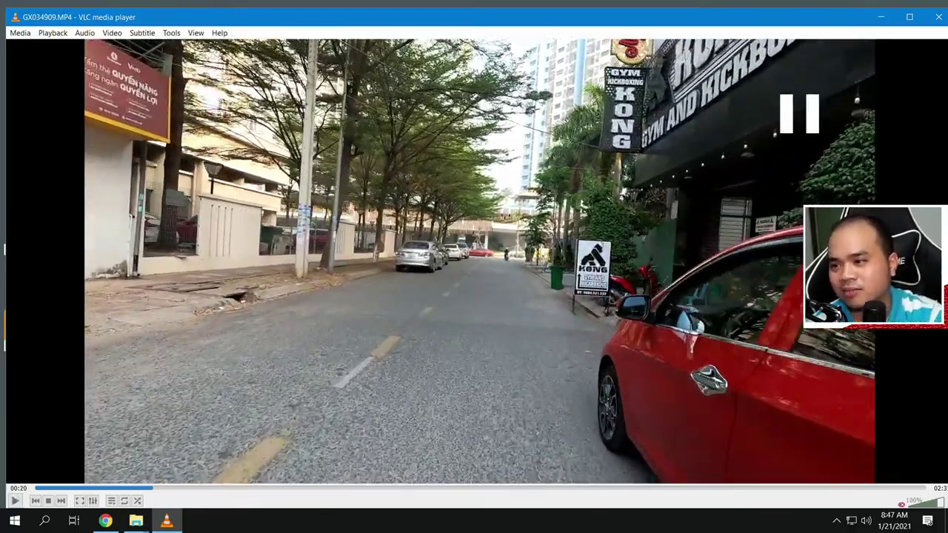
key(space)
key(space)
key(space)
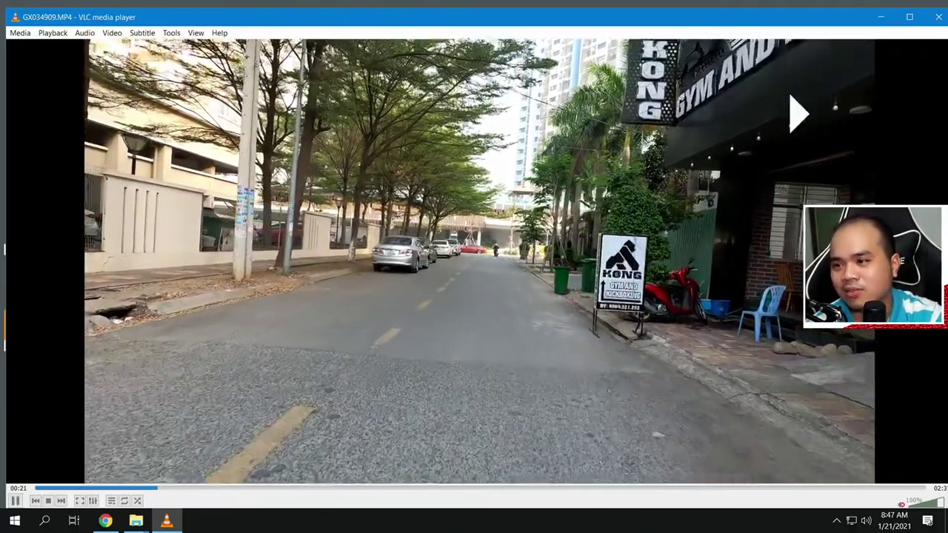
key(space)
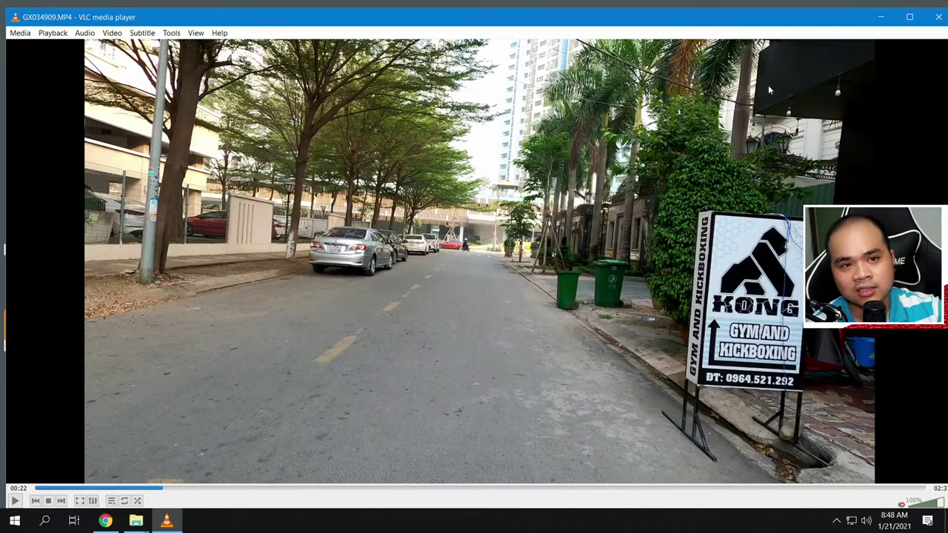
Close VLC media player, open the GX034909 video in MPC-HC and pause it at 00:02
click(938, 17)
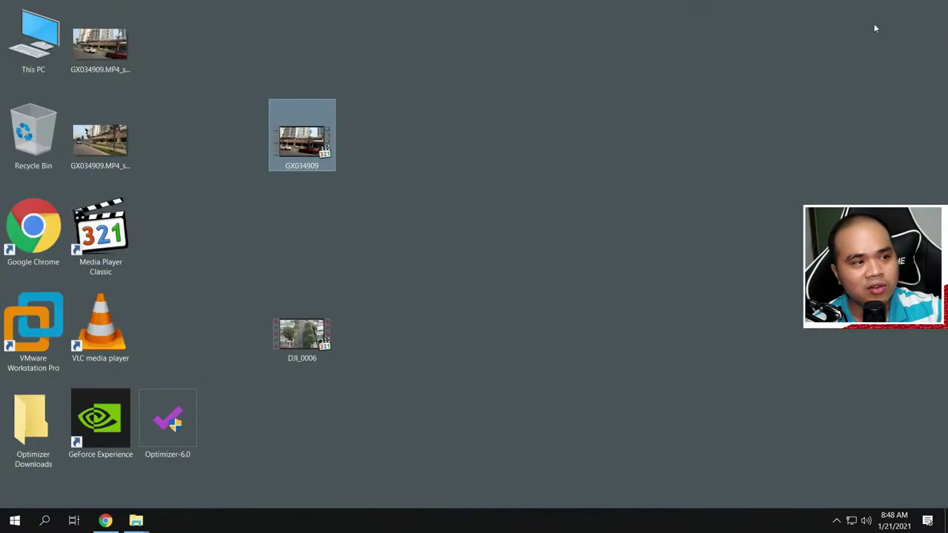
double_click(322, 158)
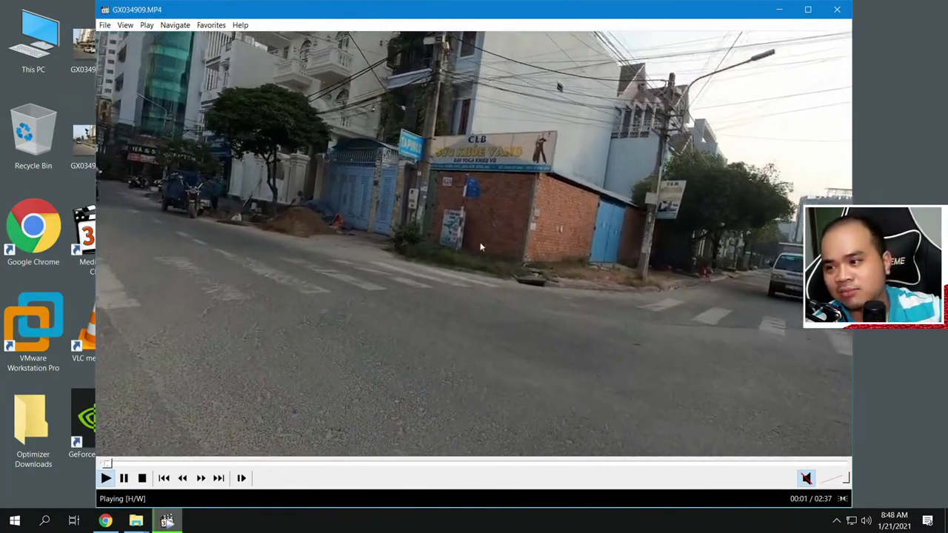
click(471, 244)
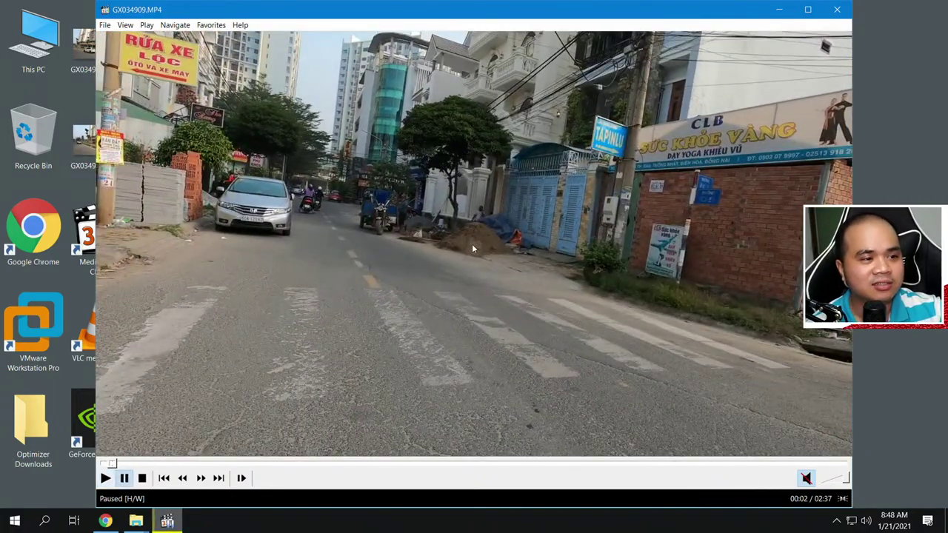
Resume and pause the GX034909 video several times in MPC-HC, let it play on, then close the player
click(472, 244)
click(472, 244)
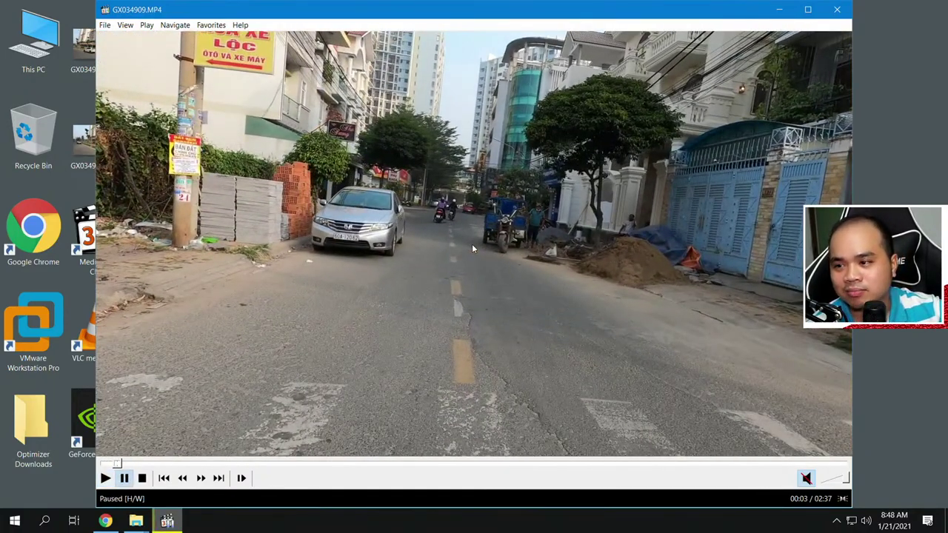
click(472, 248)
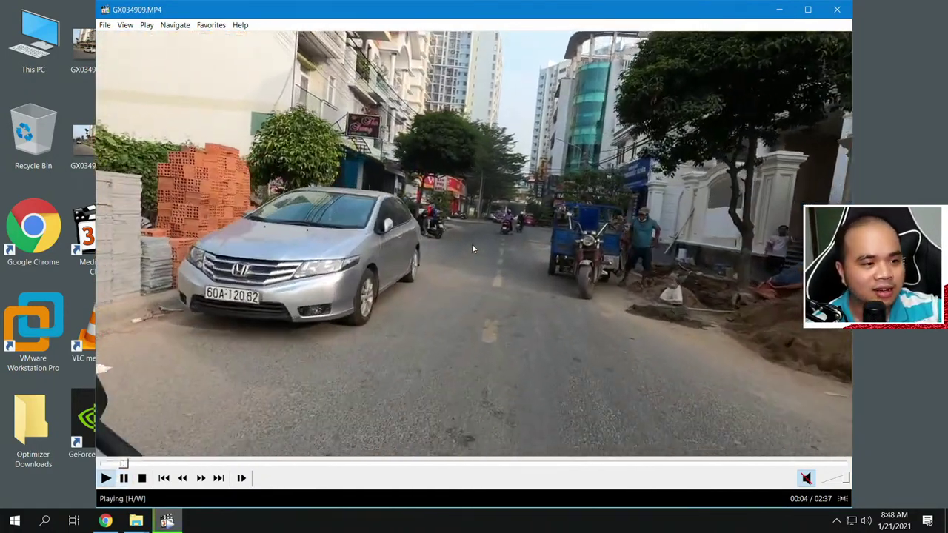
click(472, 248)
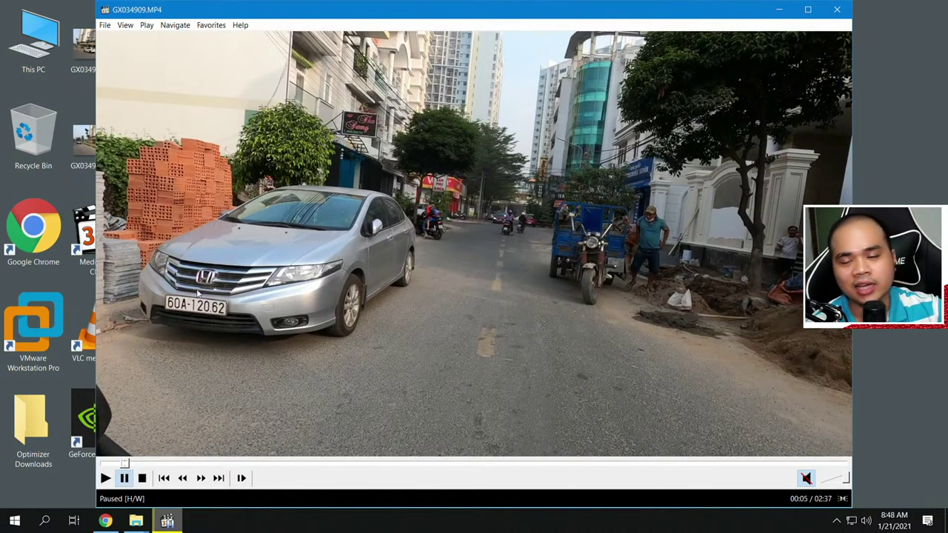
click(248, 251)
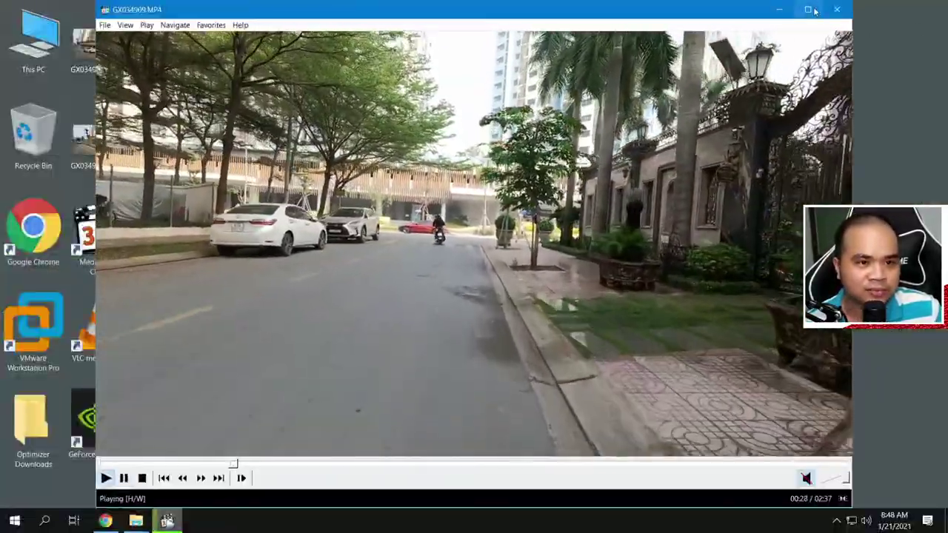
click(836, 9)
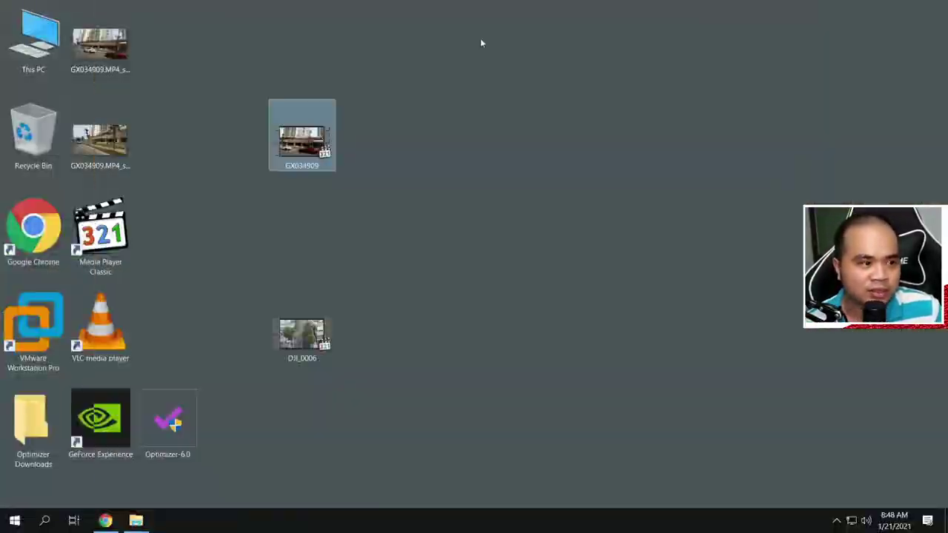
Check the GX034909 video's length, resolution, bitrate and file size in its properties, then dismiss them
right_click(303, 147)
click(338, 412)
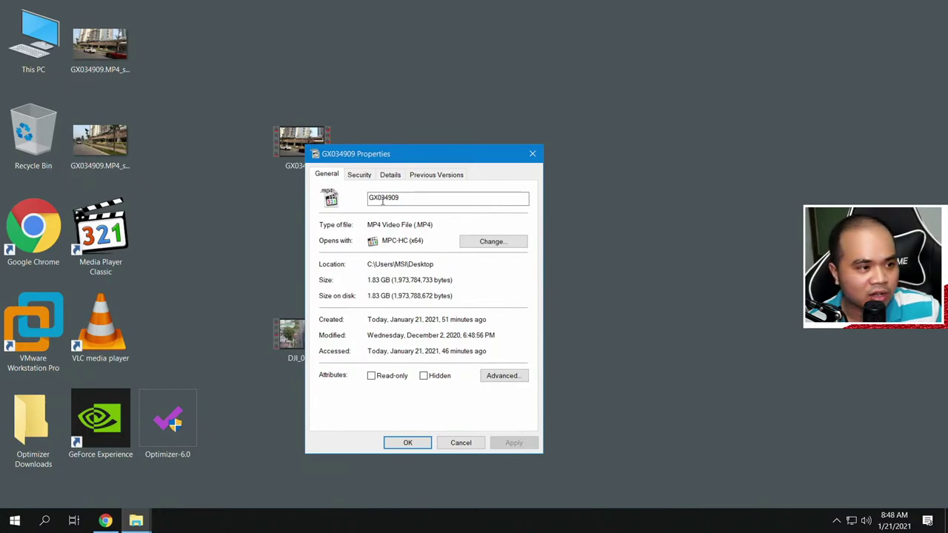
click(390, 175)
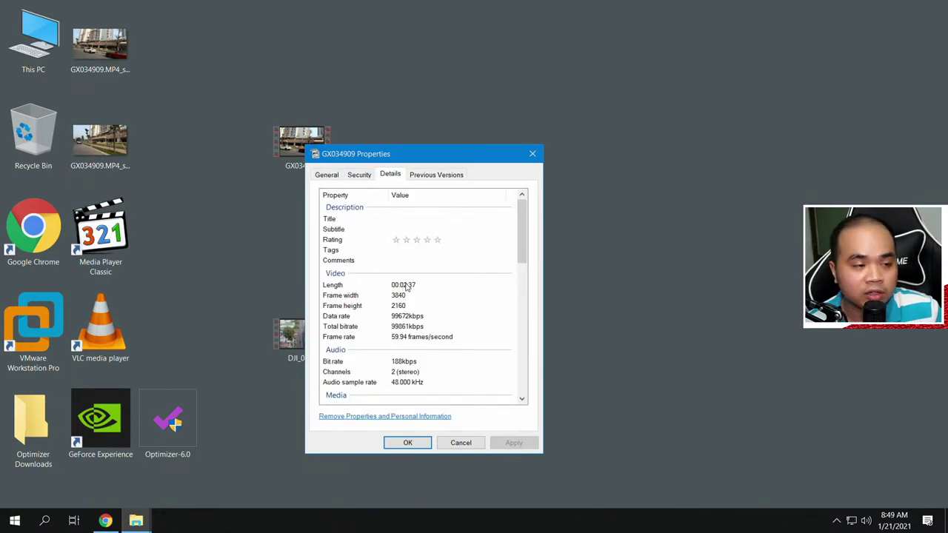
click(330, 176)
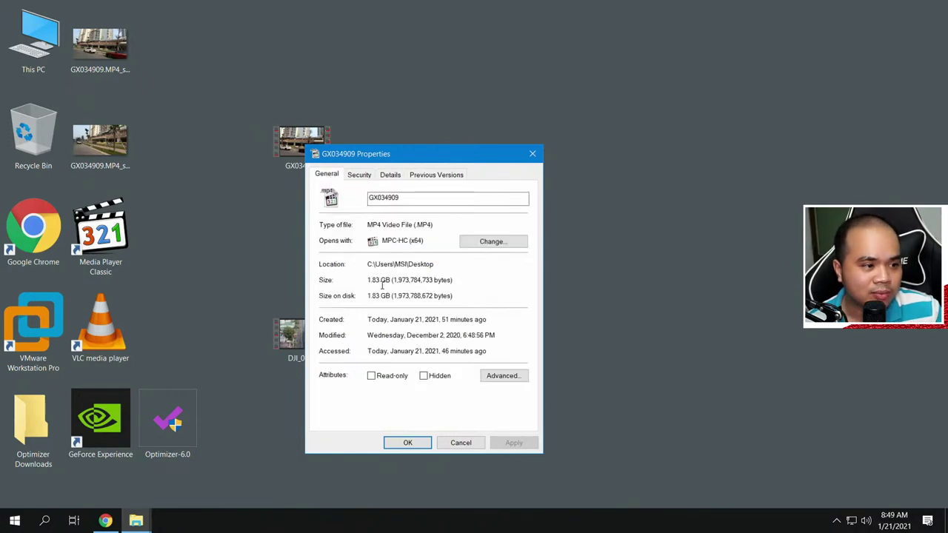
click(461, 443)
Check the DJI_0006 video's file size, length, resolution and frame rate in its properties, then close them
click(292, 341)
right_click(308, 362)
click(363, 335)
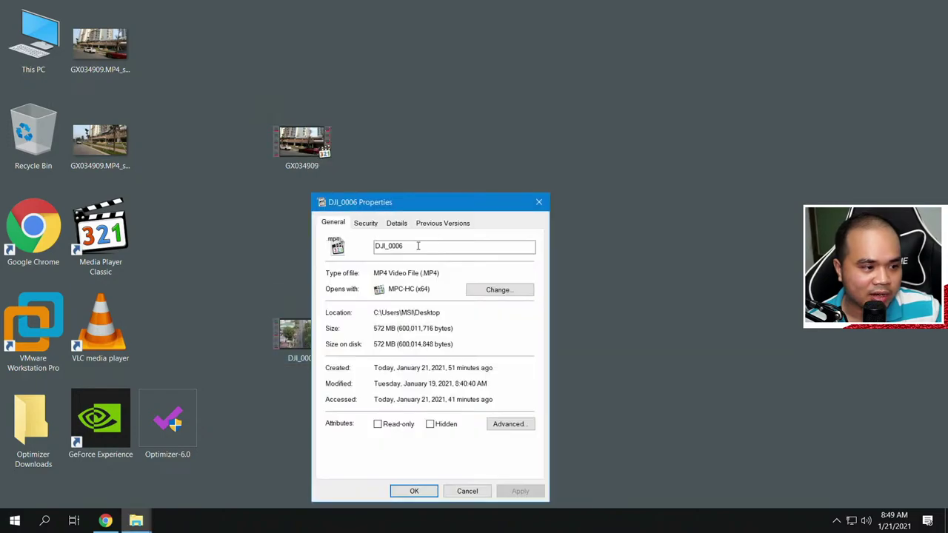
drag(420, 209, 497, 119)
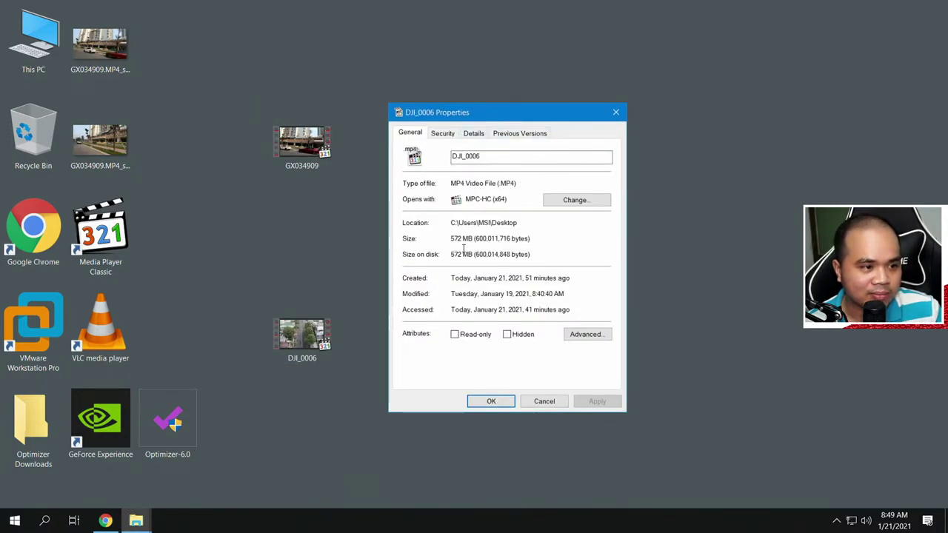
click(472, 135)
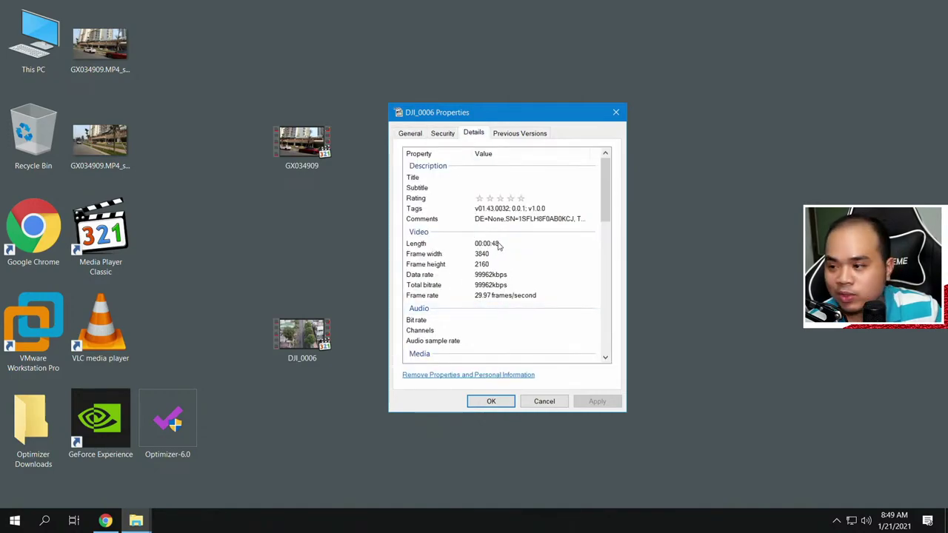
click(412, 135)
click(438, 133)
click(473, 133)
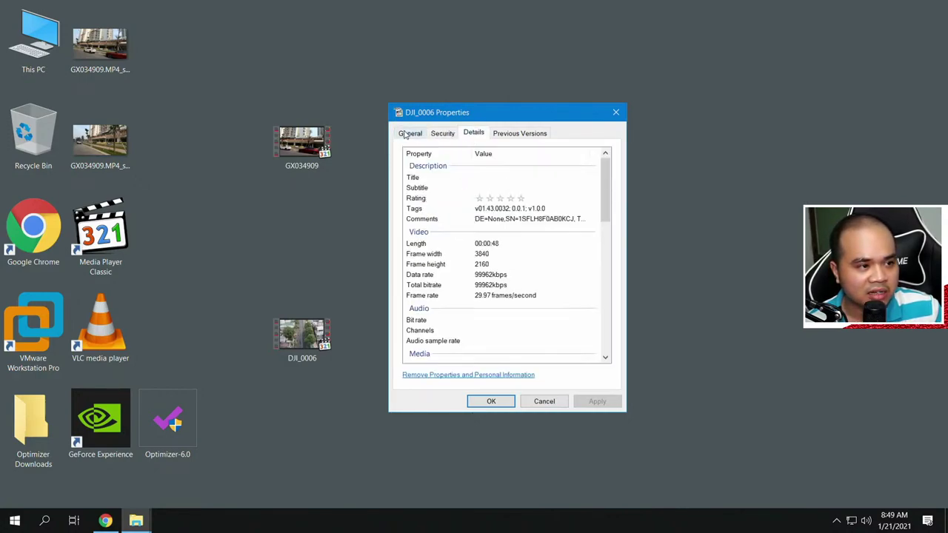
click(410, 133)
click(609, 119)
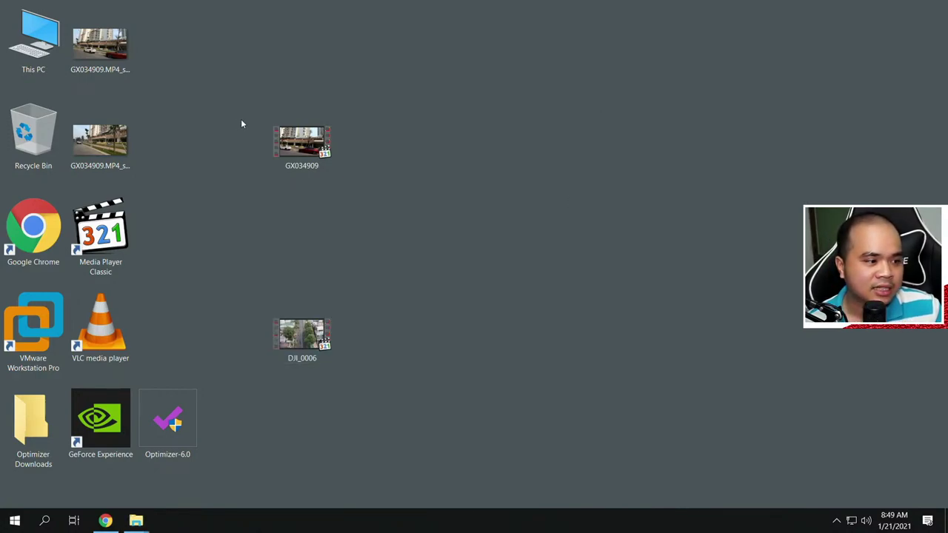
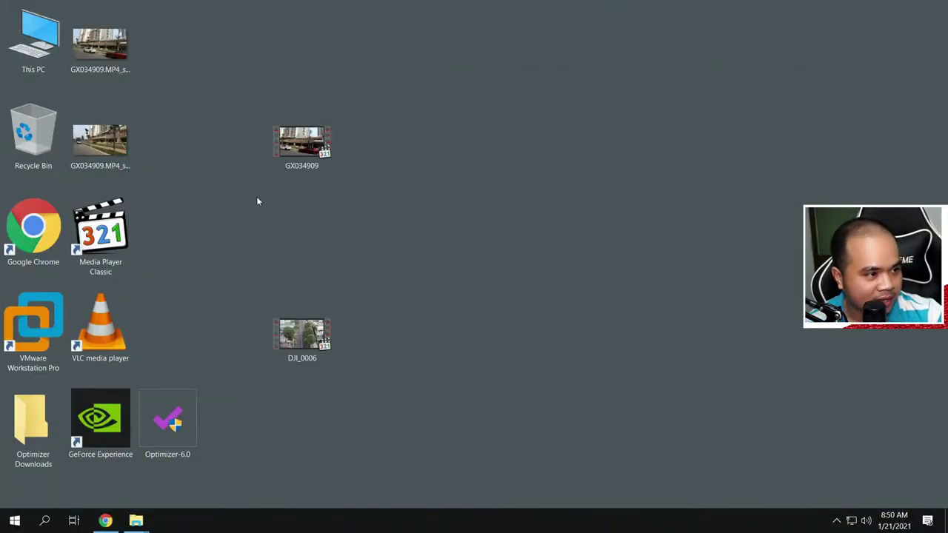
Play the GX034909 video in MPC-HC and bring up Task Manager in its detailed view over the playing video
double_click(302, 142)
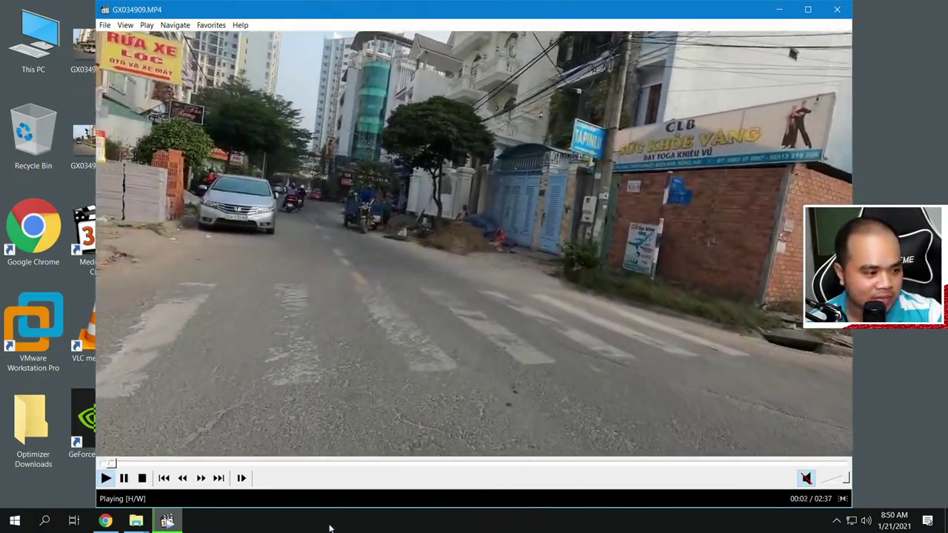
right_click(377, 526)
click(375, 465)
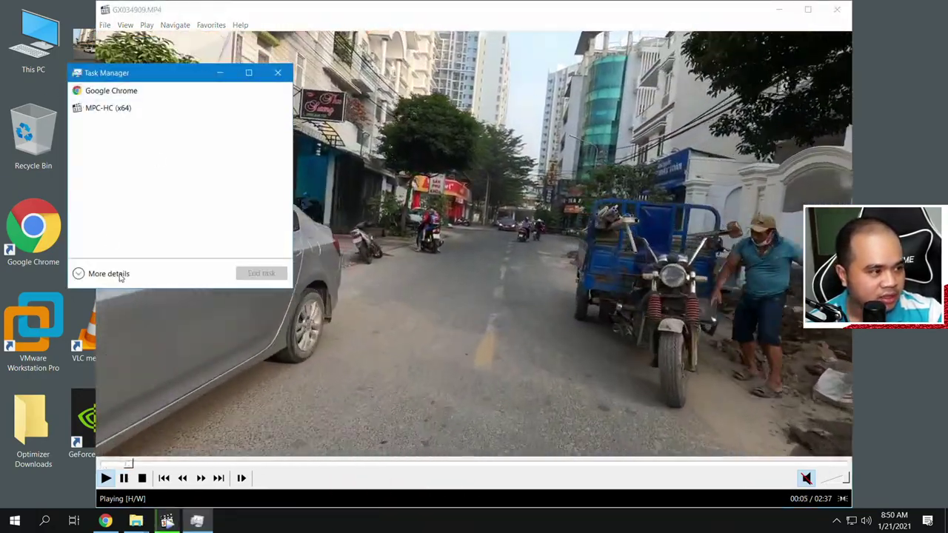
click(111, 274)
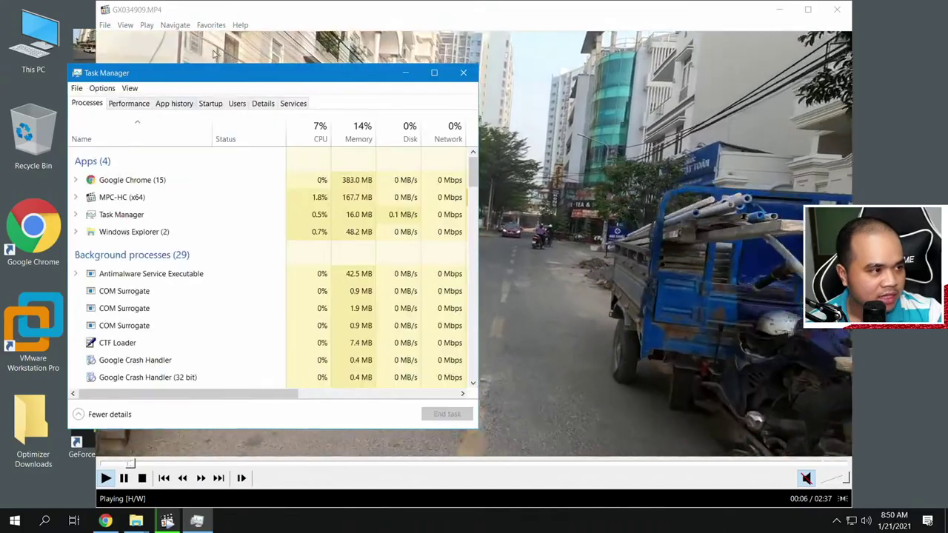
drag(219, 74, 408, 85)
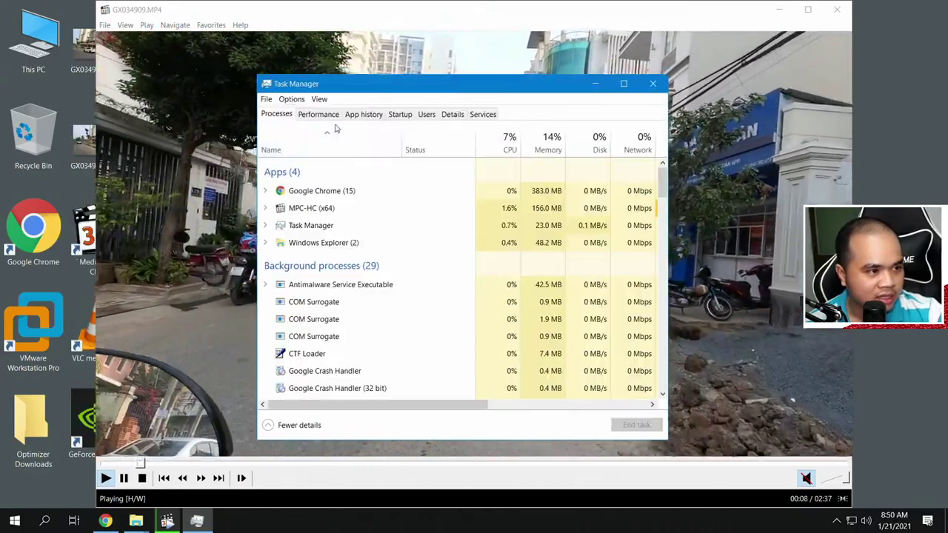
Check the CPU performance graph, then select the MPC-HC process and widen Task Manager to show GPU usage
click(329, 119)
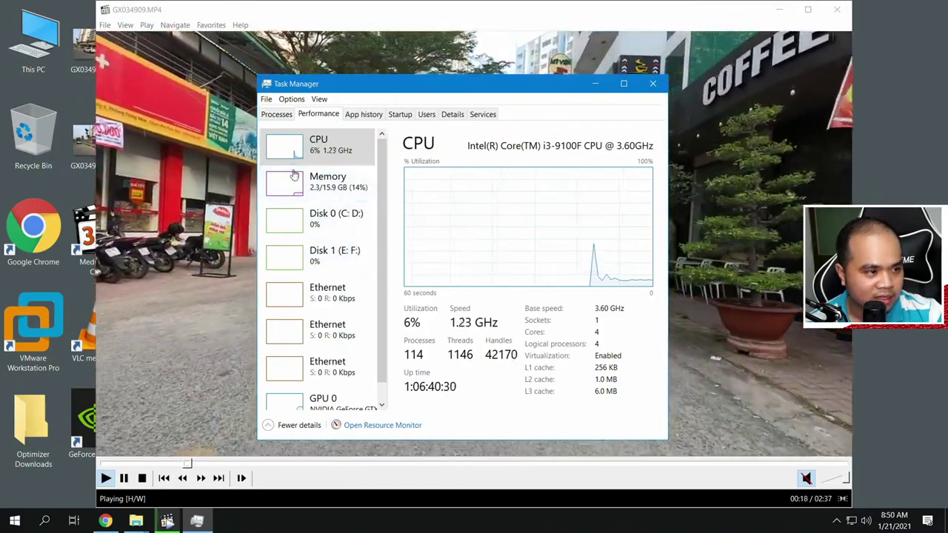
click(275, 114)
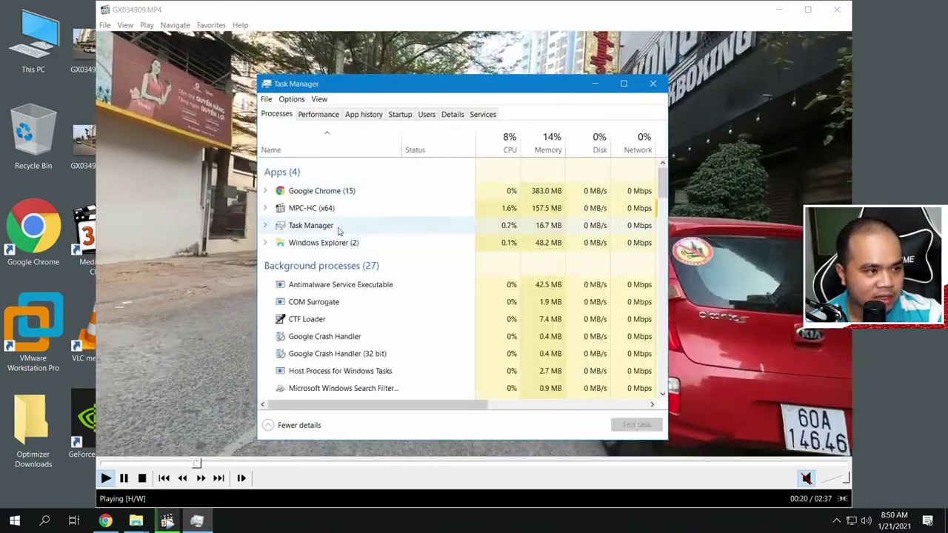
click(312, 212)
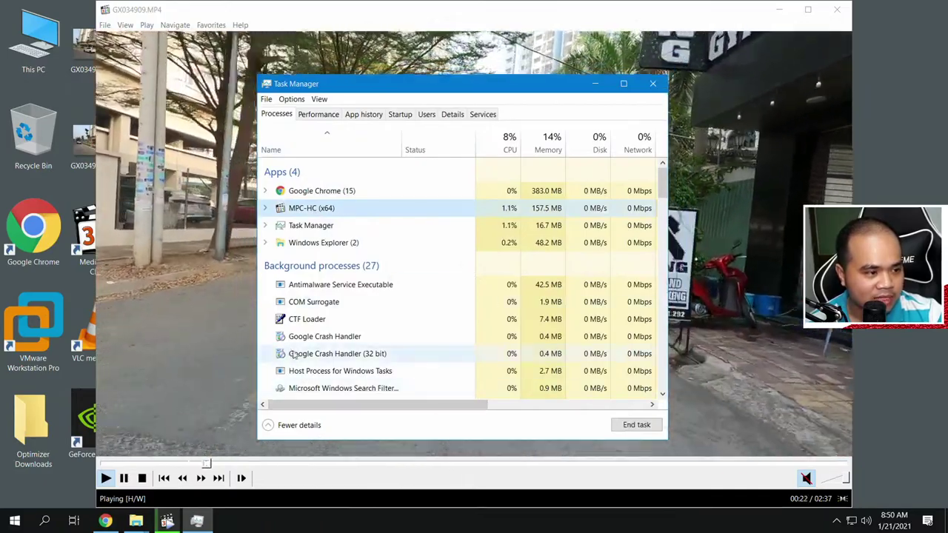
drag(257, 308, 104, 307)
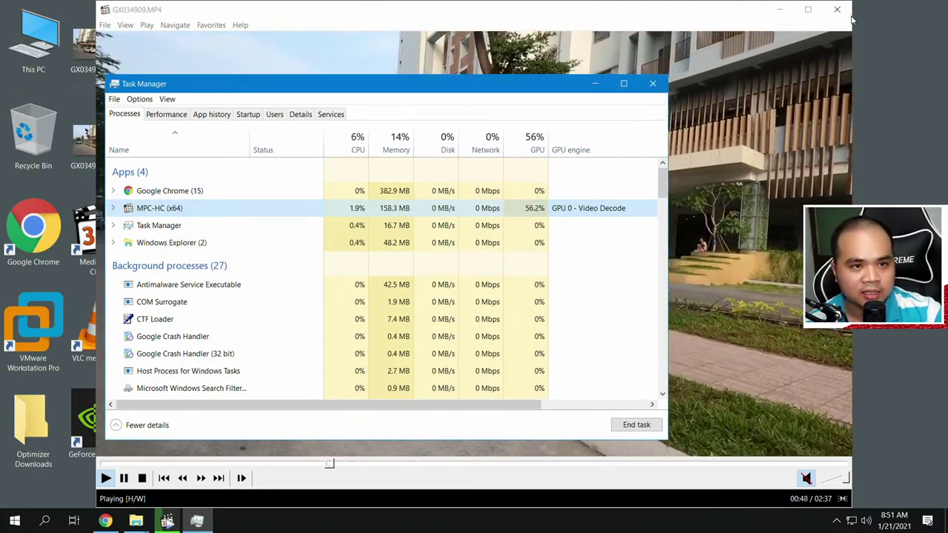
Close MPC-HC, minimise Task Manager and open the GX034909 video with VLC media player
key(Delete)
click(595, 83)
click(300, 140)
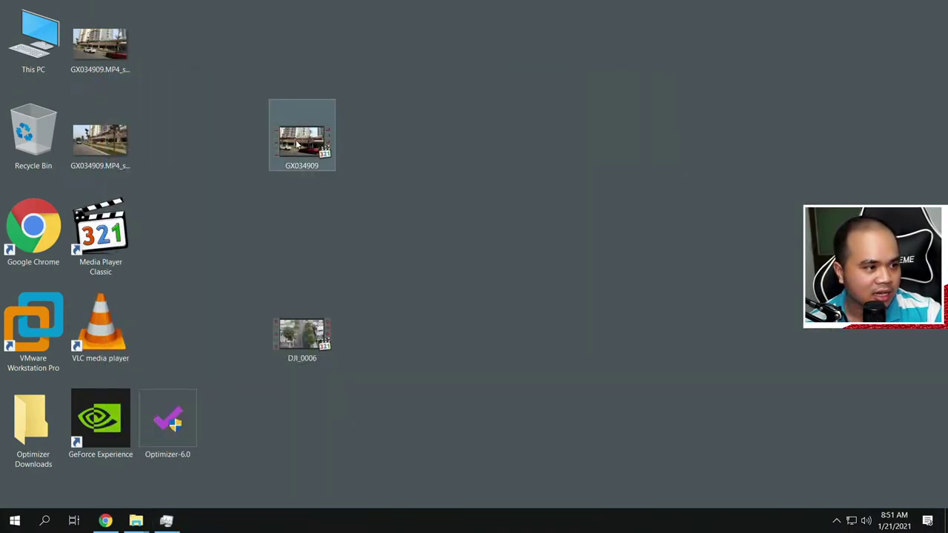
right_click(297, 142)
mouse_move(336, 206)
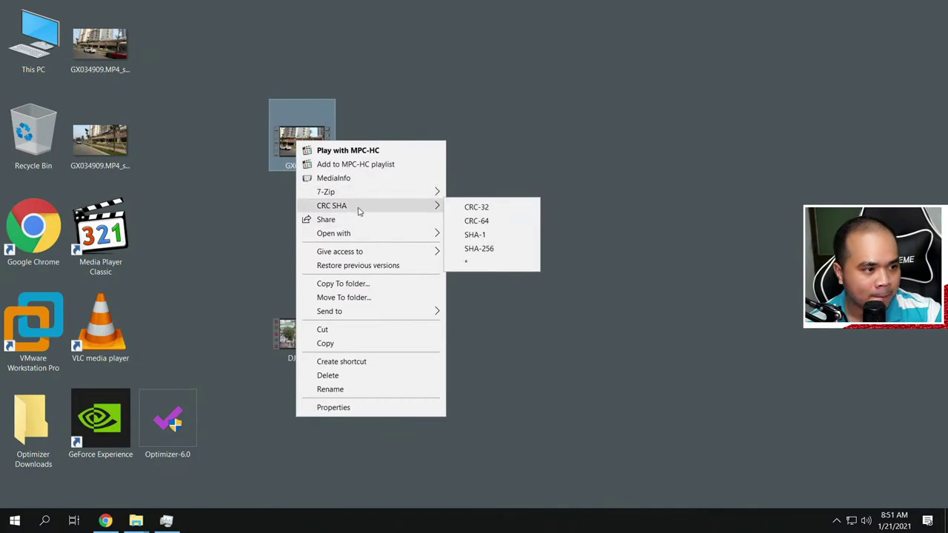
mouse_move(360, 242)
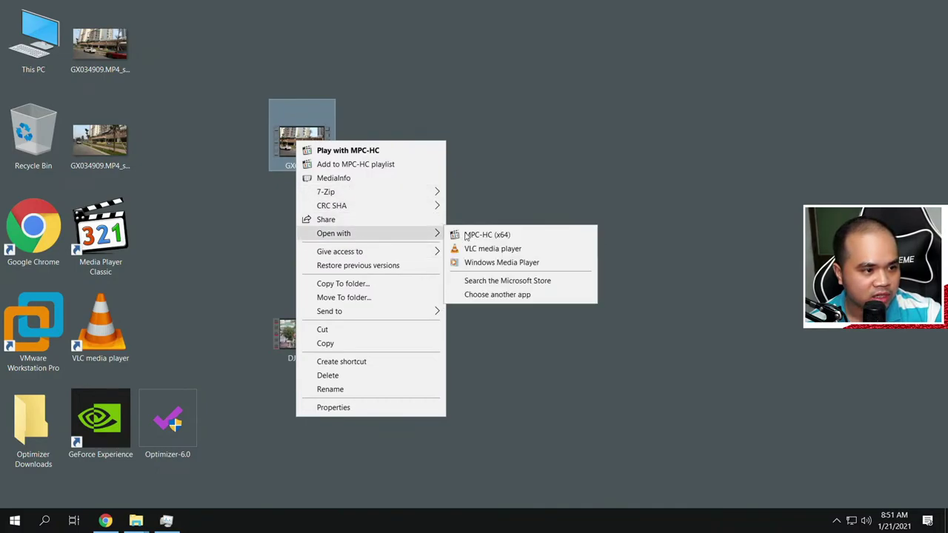
click(558, 252)
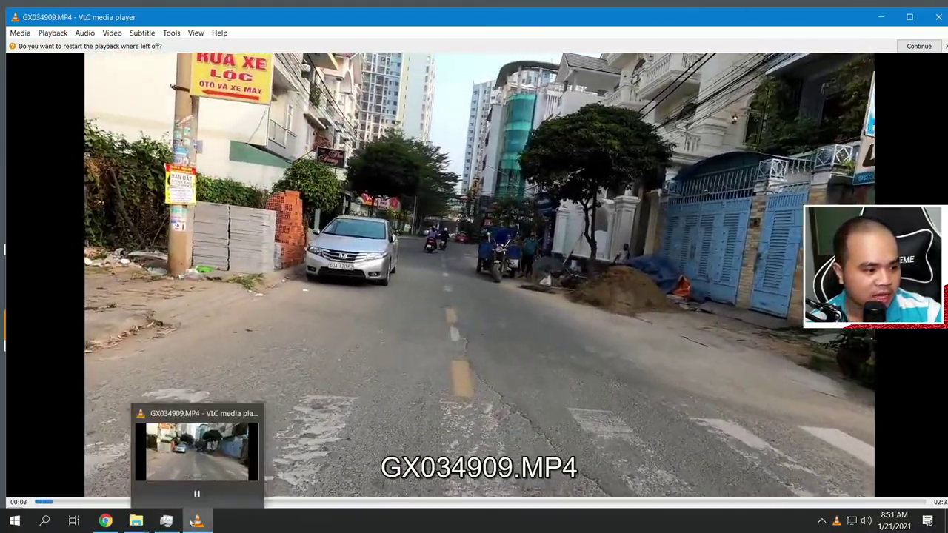
Examine VLC media player's CPU, memory and GPU usage in Task Manager, then minimise it
click(166, 521)
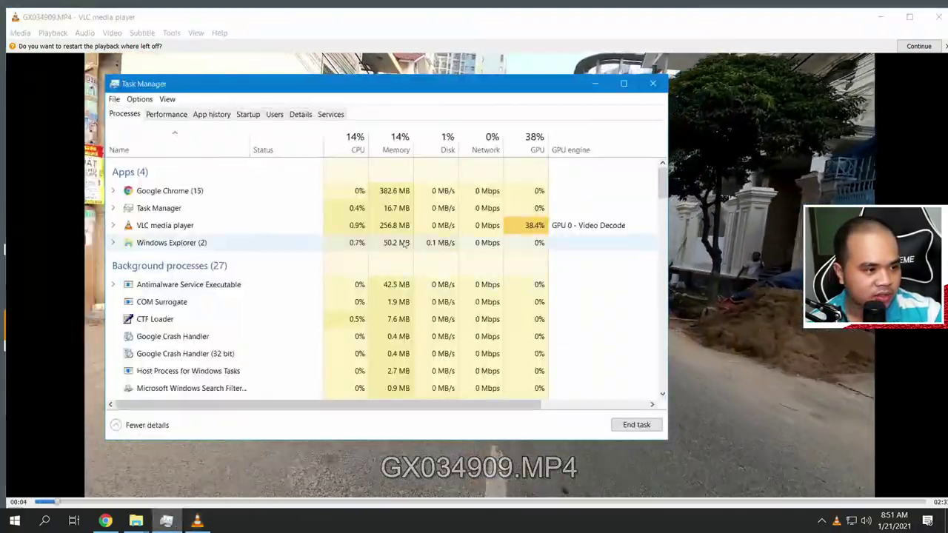
click(166, 230)
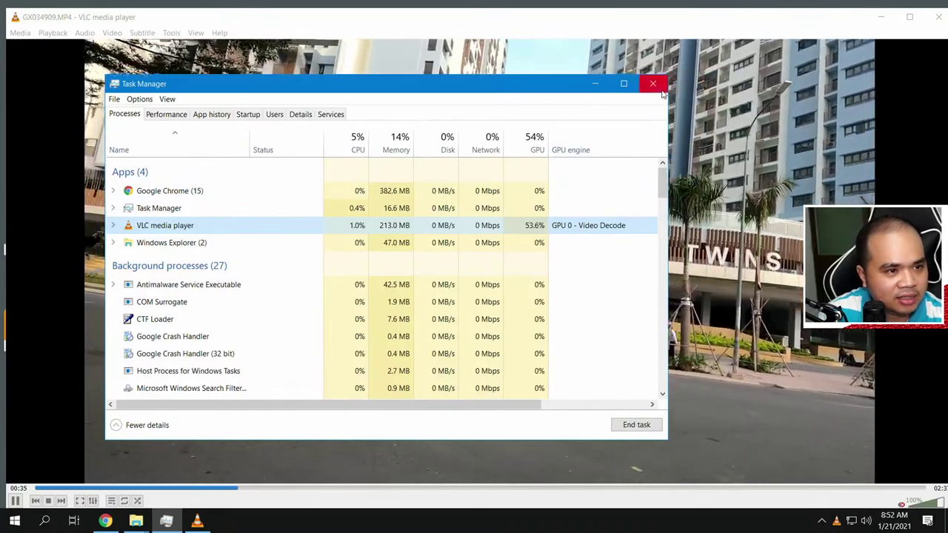
click(596, 82)
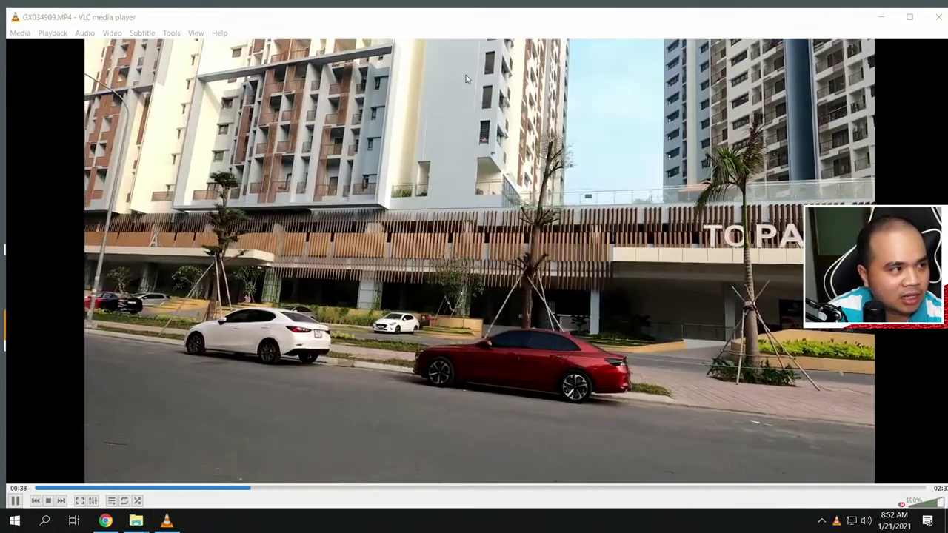
Open the desktop snapshot GX034909.MP4_snapshot_00.40.040.jpg in VLC media player, with the file filter set to All Files
click(21, 34)
click(34, 46)
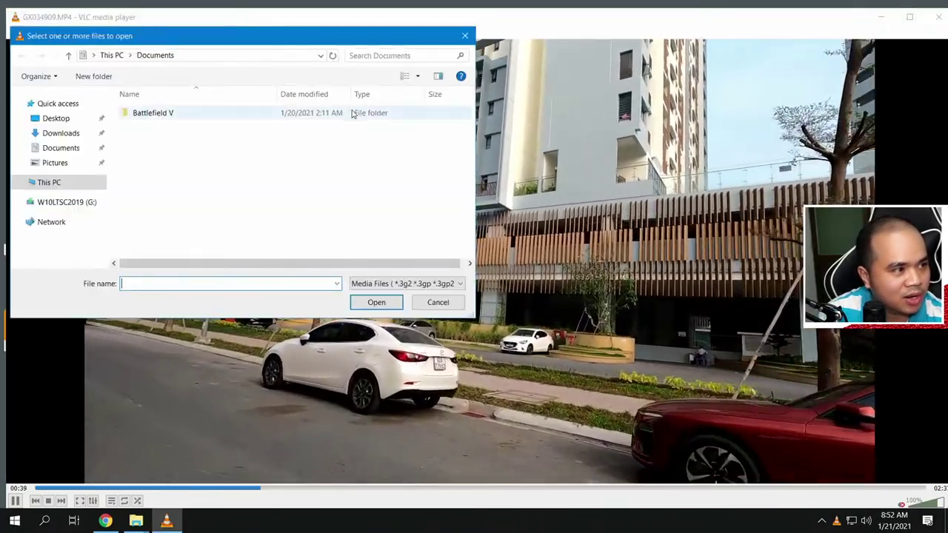
click(52, 118)
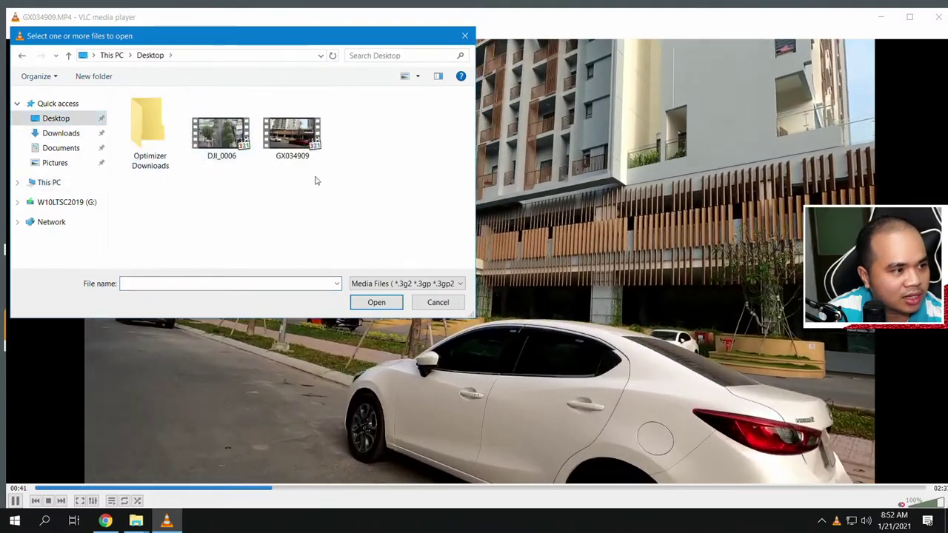
click(406, 284)
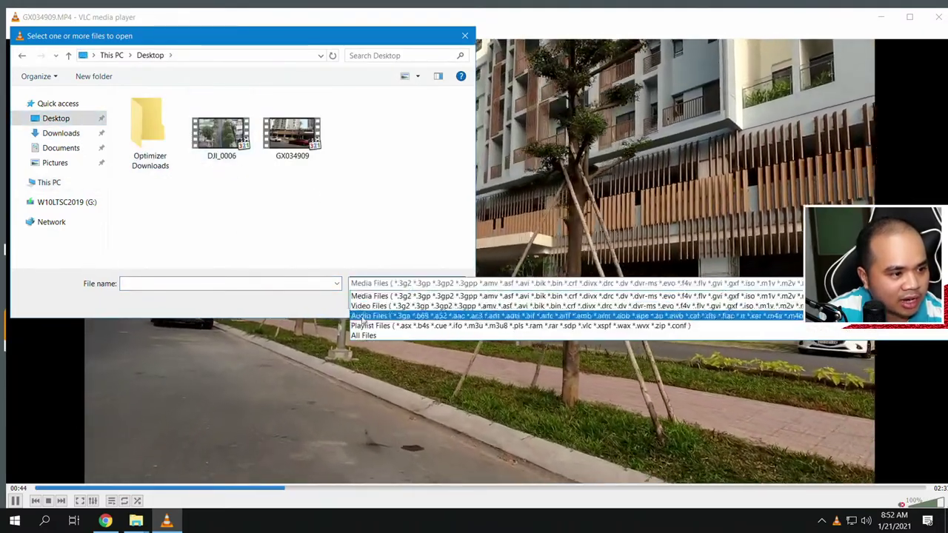
click(370, 332)
double_click(370, 159)
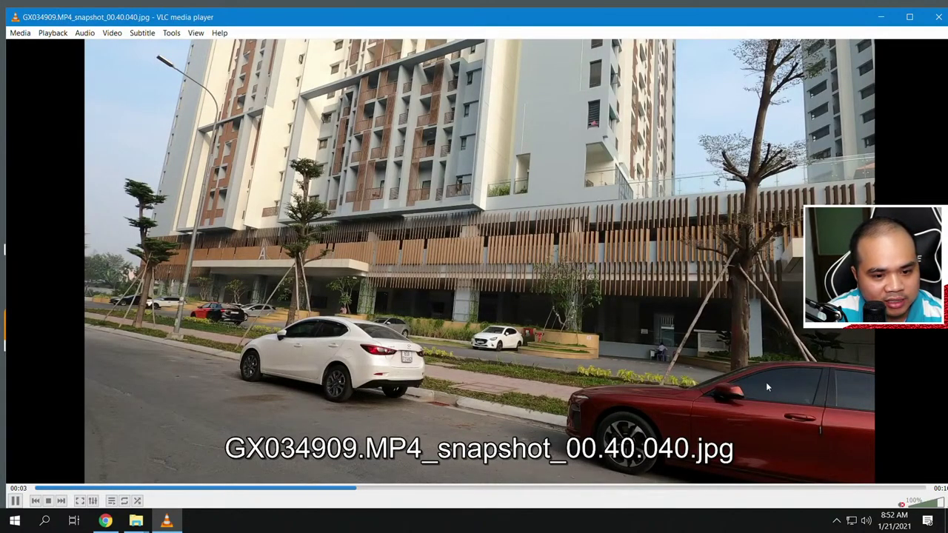
Close VLC media player, then view the desktop snapshot GX034909.MP4_snapshot_00.40.040 in Media Player Classic using the All files filter and close it
click(939, 21)
double_click(100, 229)
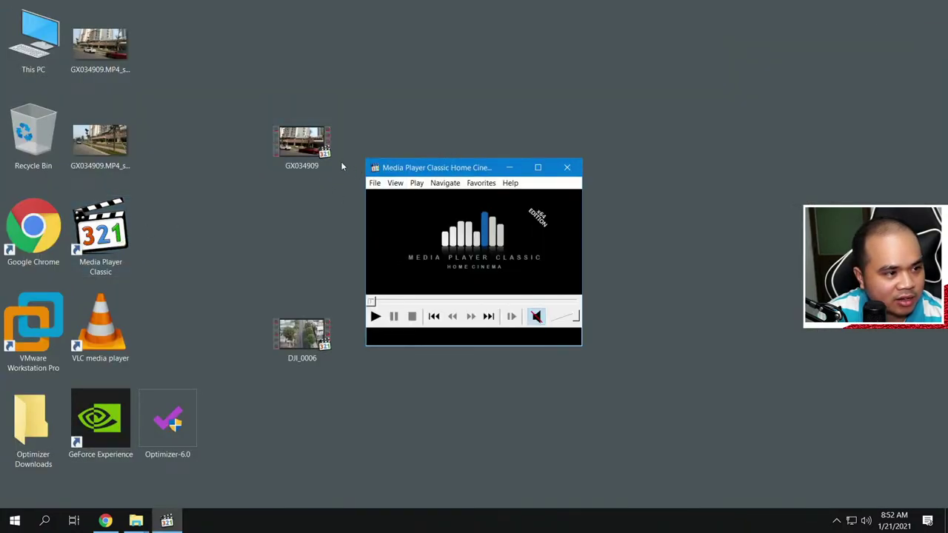
click(374, 184)
click(387, 211)
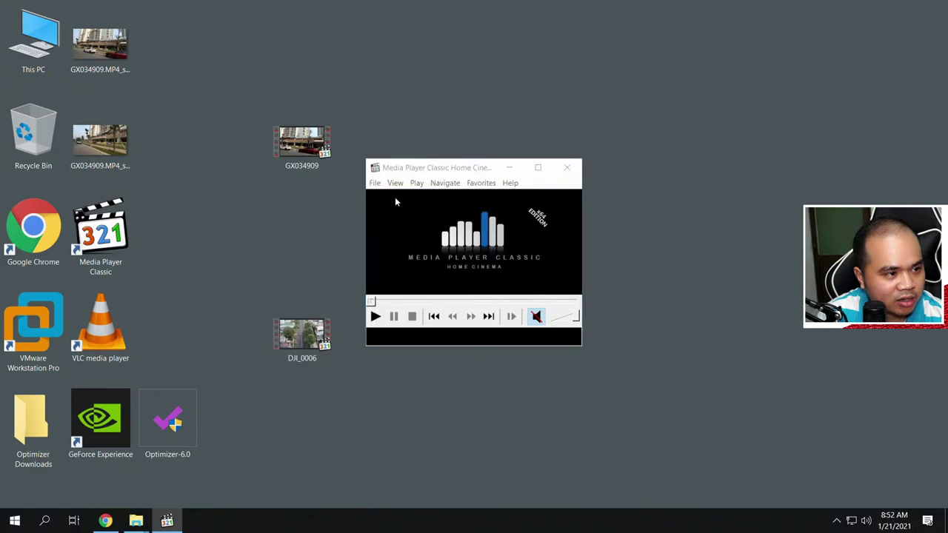
click(675, 346)
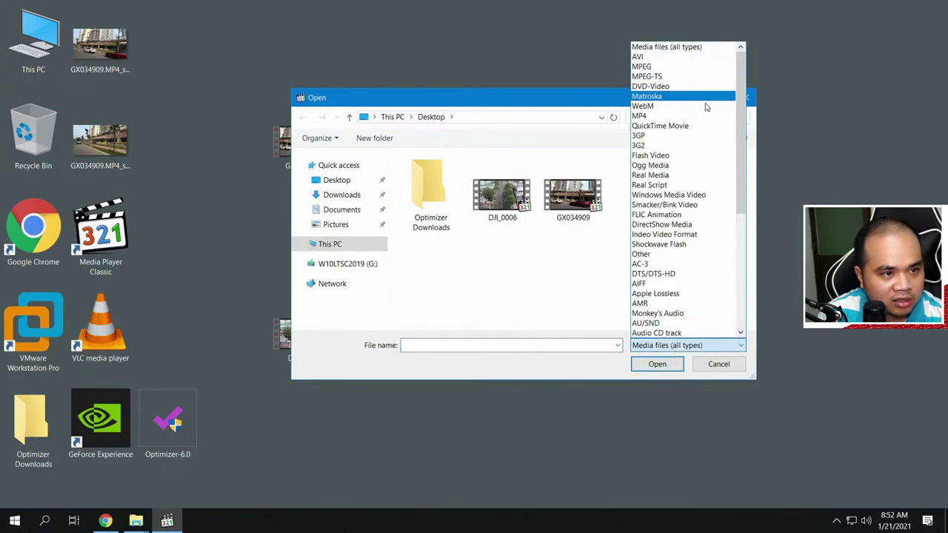
scroll(738, 116, down, 7)
scroll(739, 117, up, 7)
scroll(739, 117, down, 7)
click(665, 333)
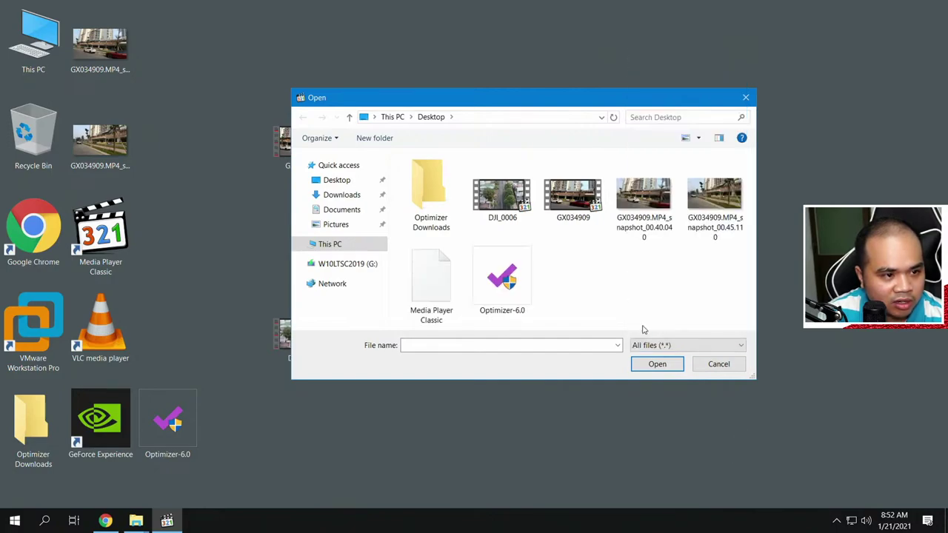
double_click(644, 196)
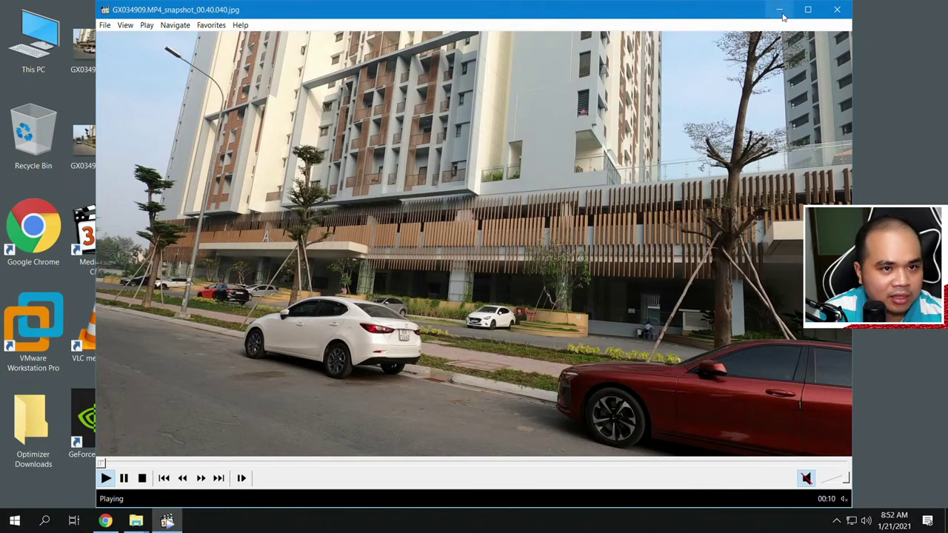
click(836, 9)
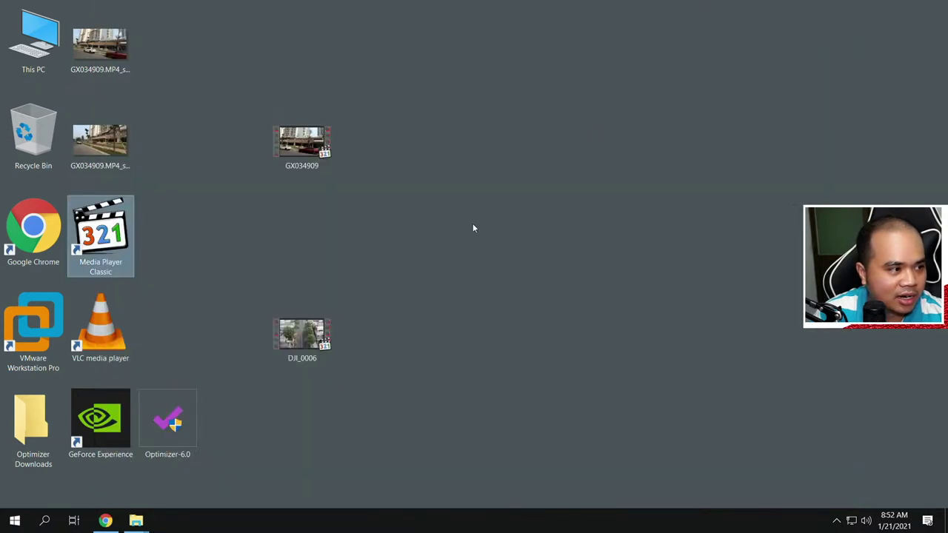
Play the GX034909 video in MPC-HC, then in VLC media player, closing each player after viewing
double_click(307, 167)
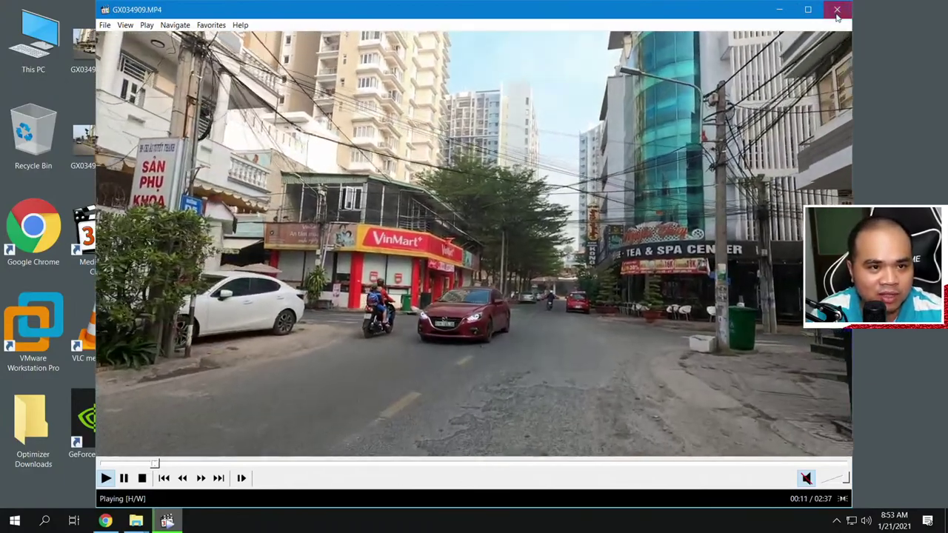
click(838, 9)
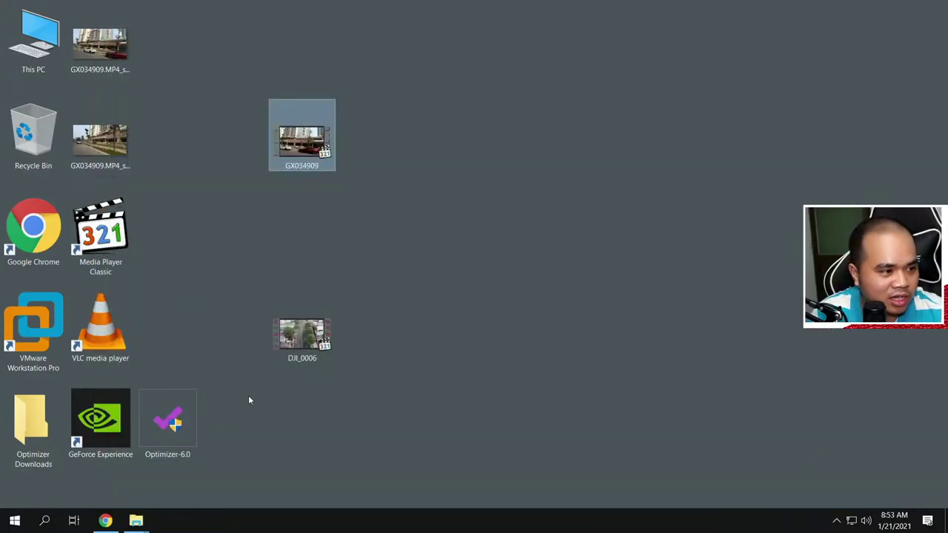
right_click(296, 134)
mouse_move(341, 230)
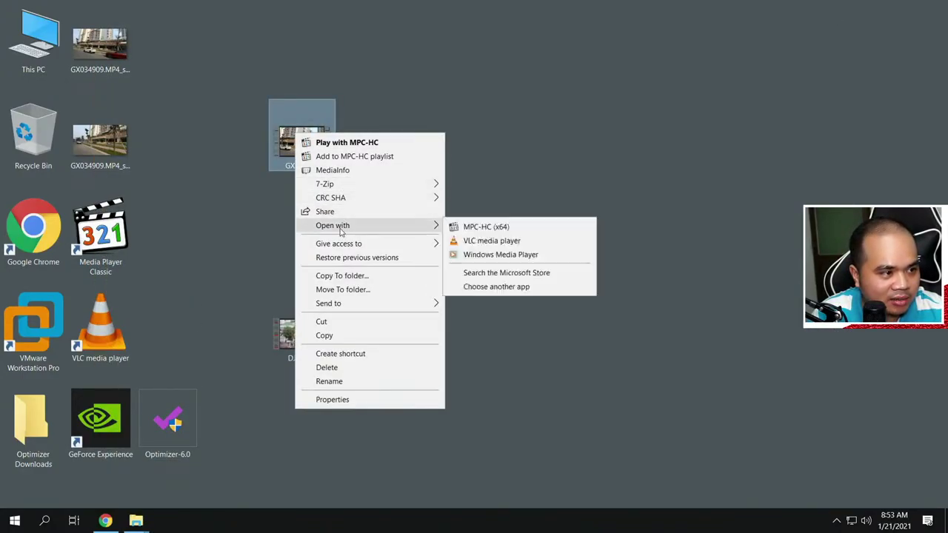
click(532, 246)
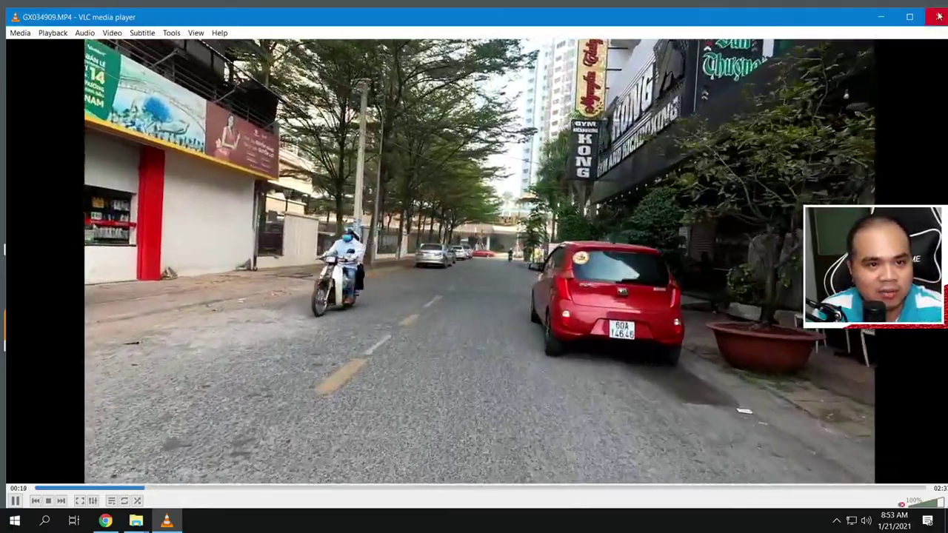
click(939, 16)
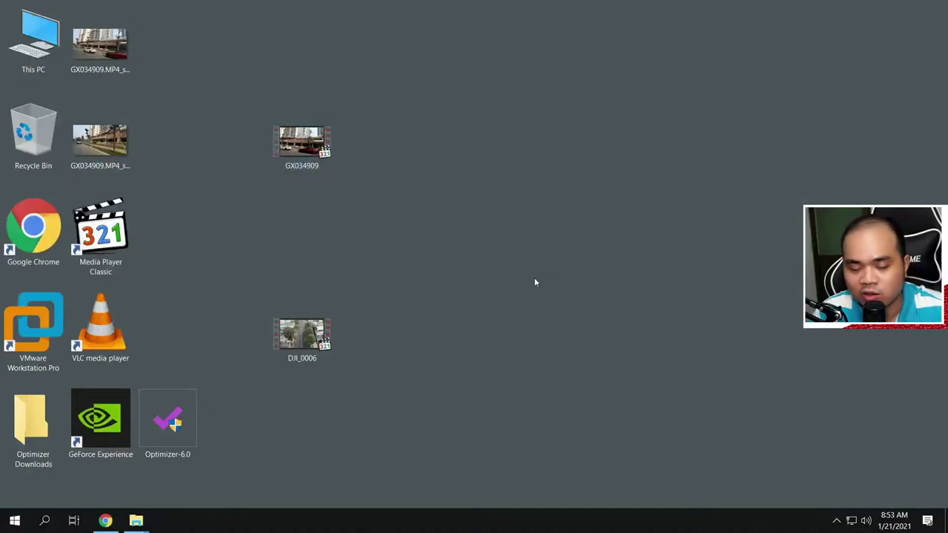